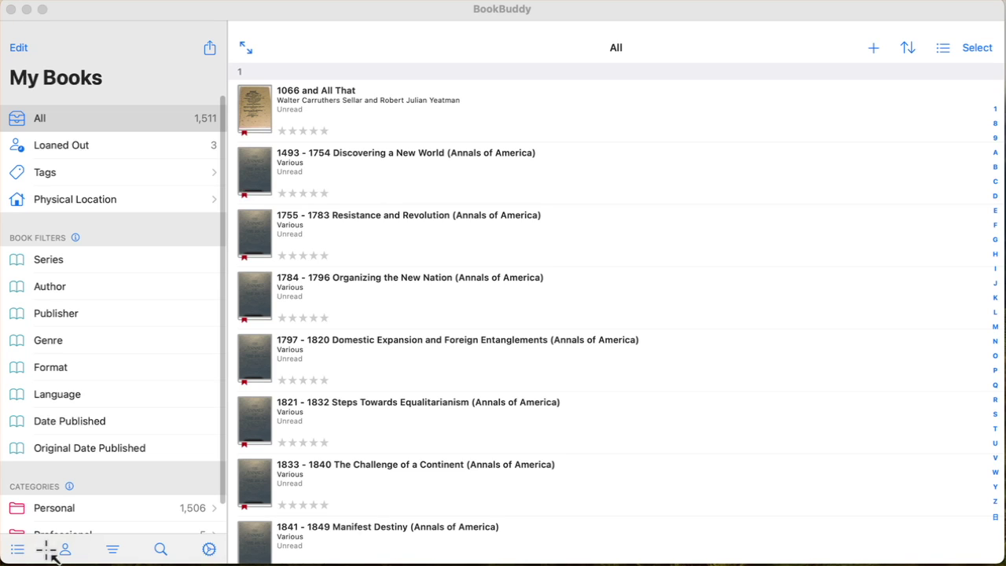
mouse_move(536, 296)
mouse_down()
mouse_move(563, 135)
mouse_move(527, 26)
mouse_move(514, 17)
mouse_up()
click(630, 16)
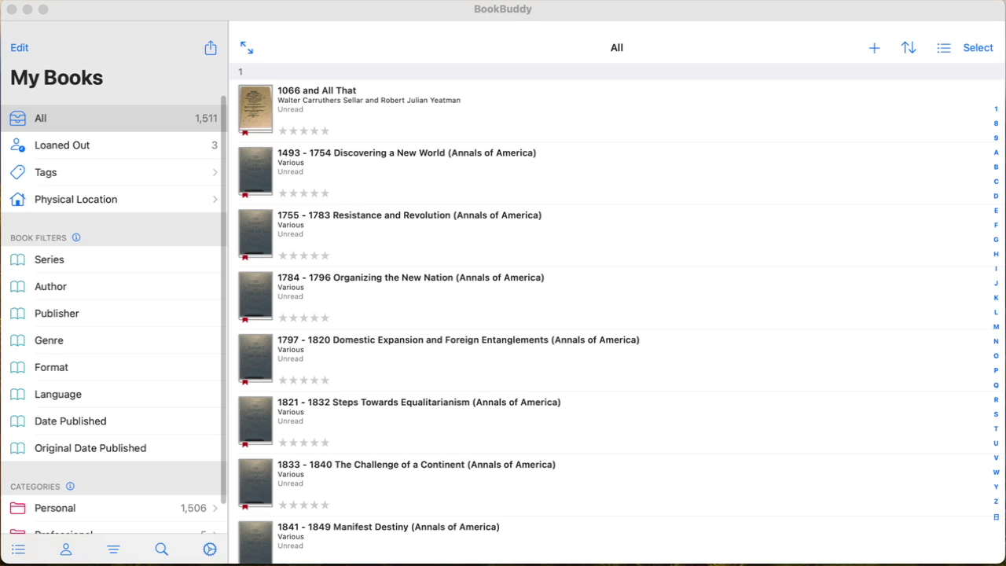
mouse_move(3, 186)
mouse_down()
mouse_move(161, 186)
mouse_move(235, 219)
mouse_up()
click(395, 12)
mouse_move(511, 319)
mouse_down()
mouse_move(215, 218)
mouse_move(97, 157)
mouse_up()
Open the list of tags and browse the books tagged Slipcover
click(88, 174)
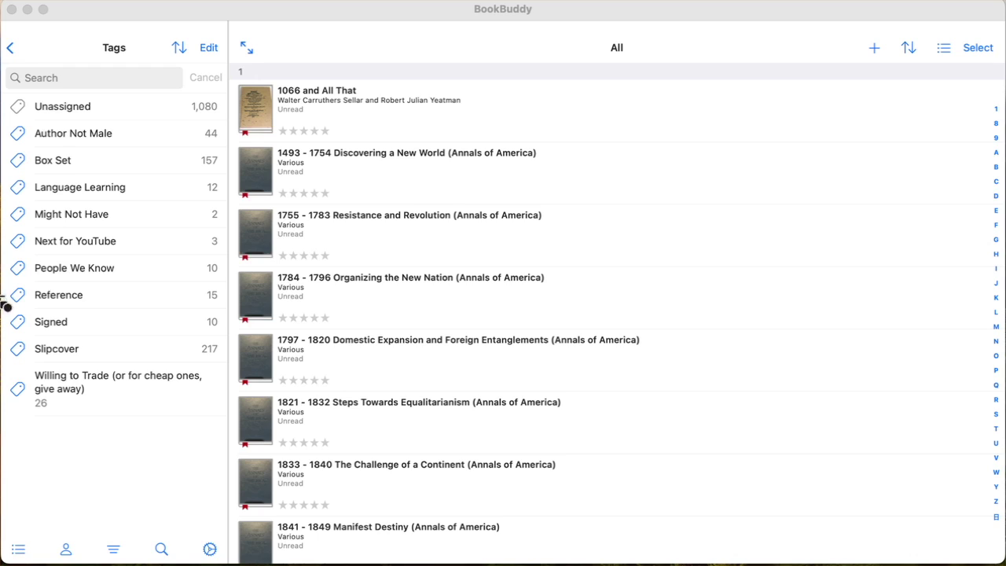
drag(7, 249, 228, 286)
drag(6, 309, 231, 335)
click(86, 359)
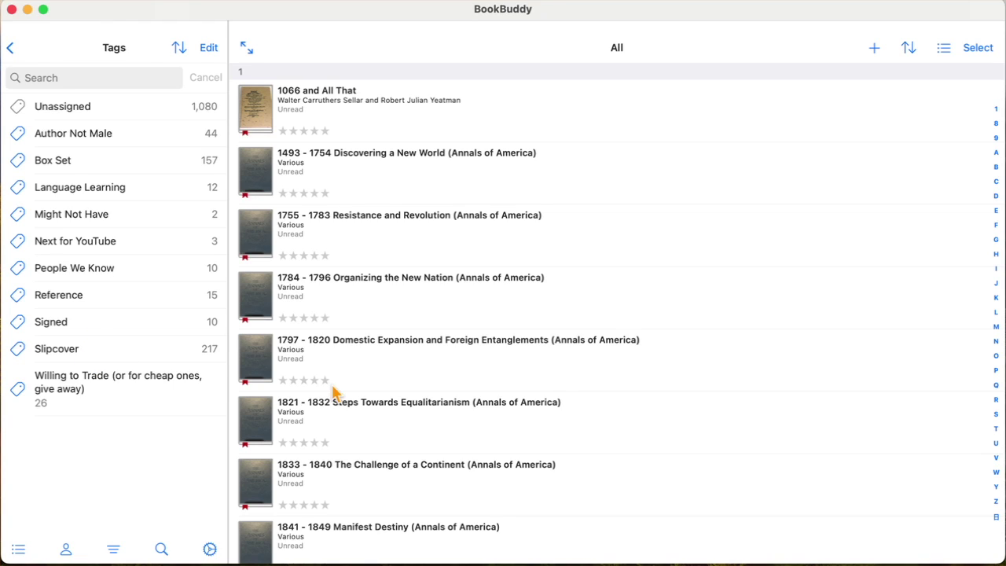
click(130, 351)
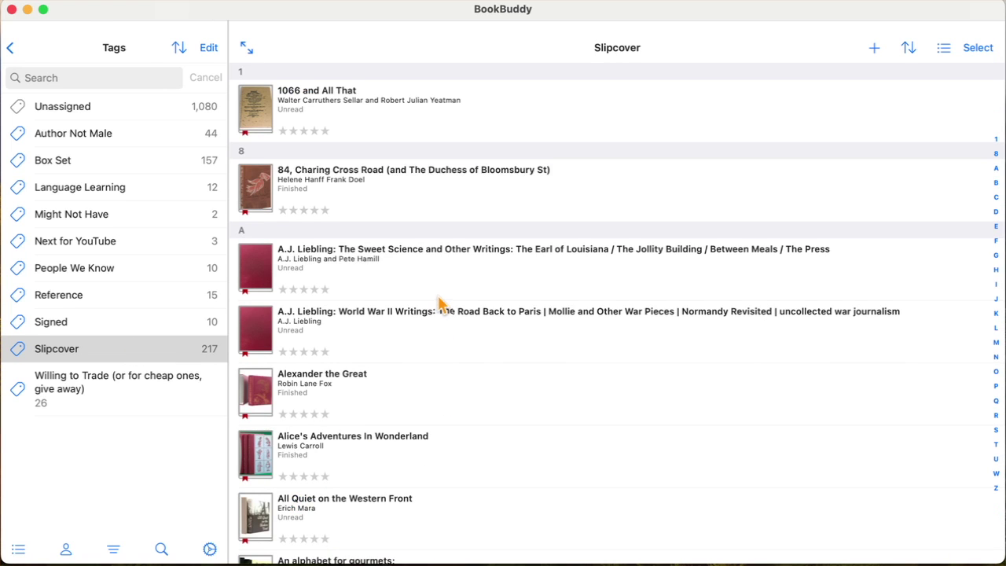
scroll(442, 302, down, 5)
scroll(424, 302, down, 10)
scroll(425, 287, up, 10)
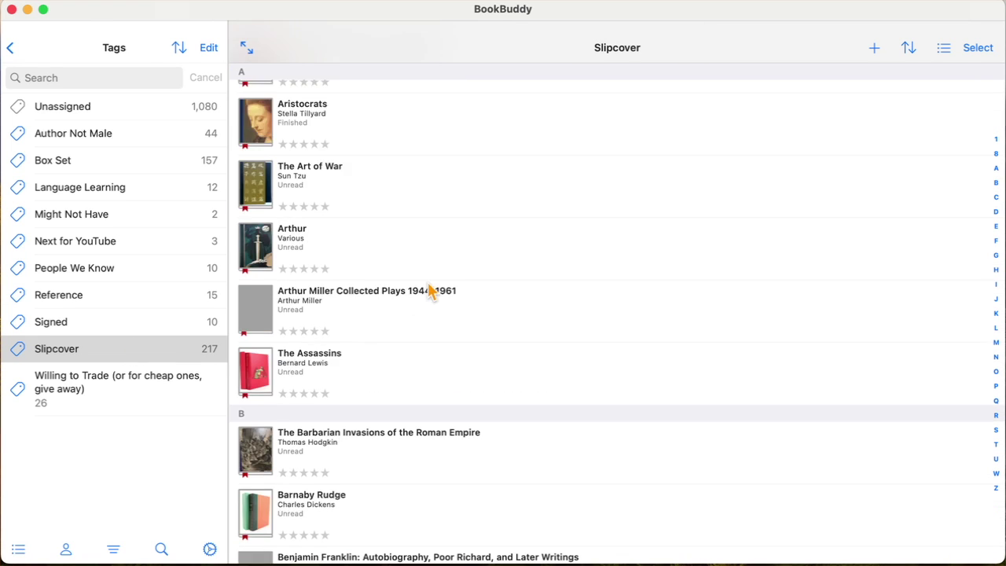
scroll(424, 259, up, 5)
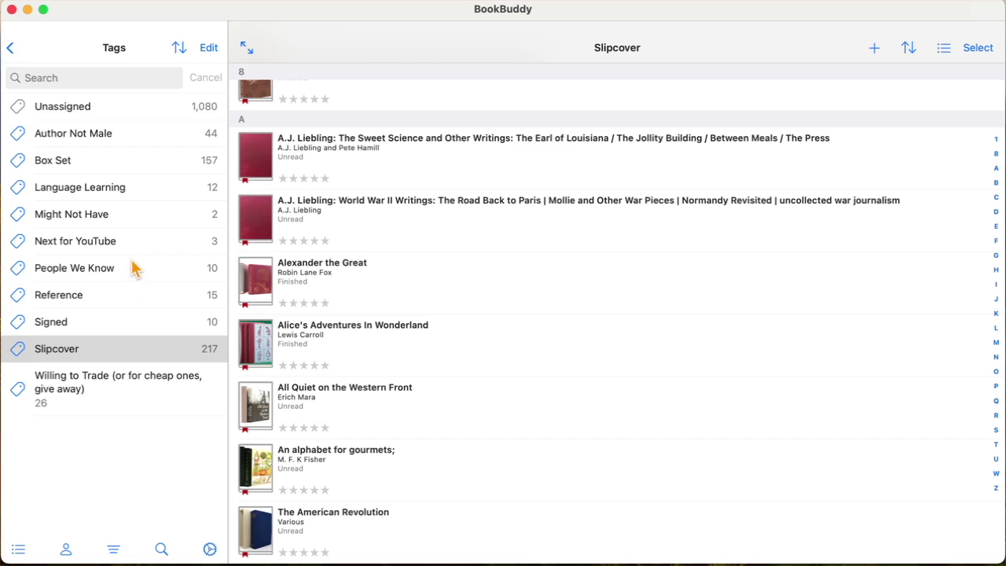
Browse the books tagged "Willing to Trade (or for cheap ones, give away)" and return to the My Books overview
click(108, 406)
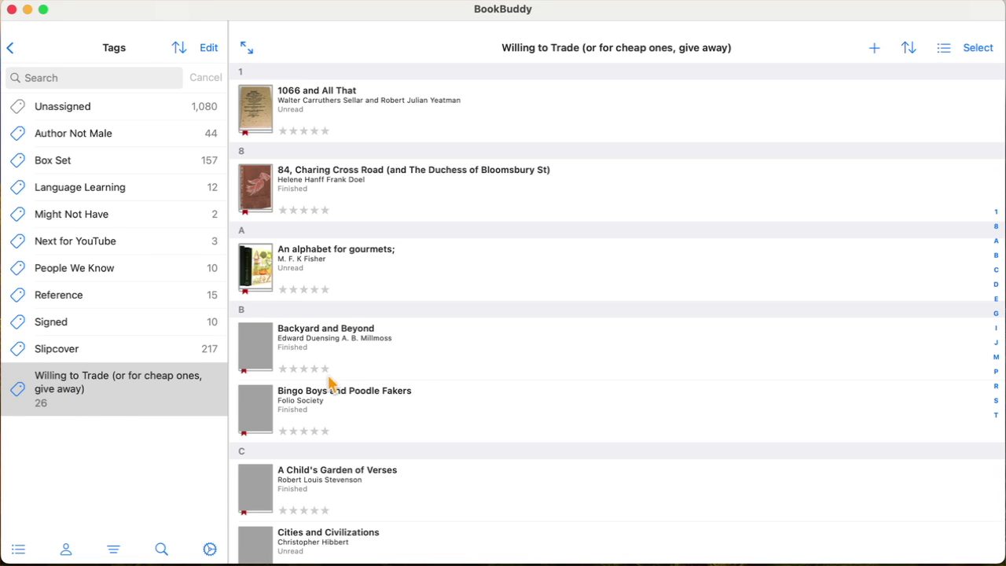
scroll(495, 330, down, 2)
scroll(499, 330, down, 5)
scroll(503, 326, up, 5)
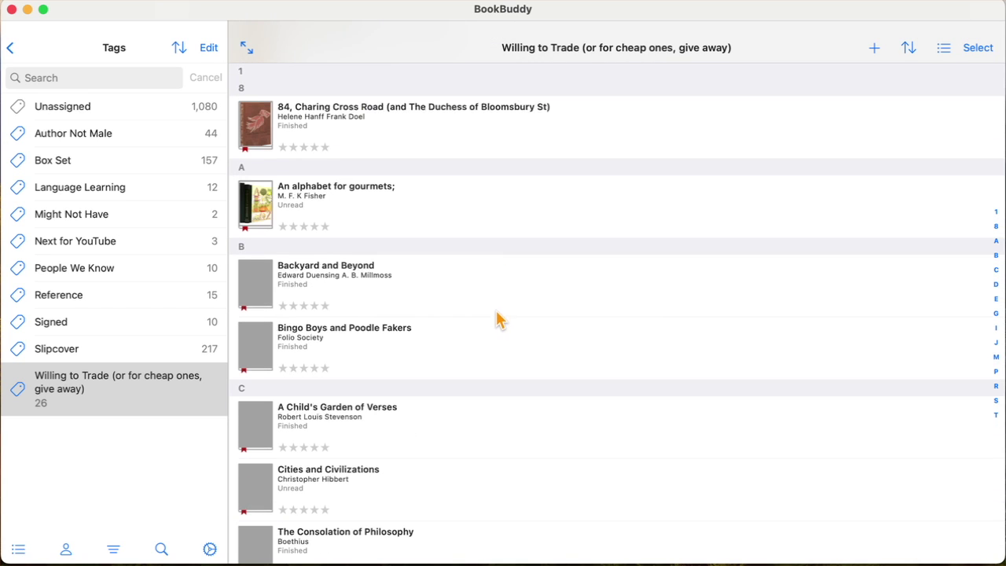
click(10, 48)
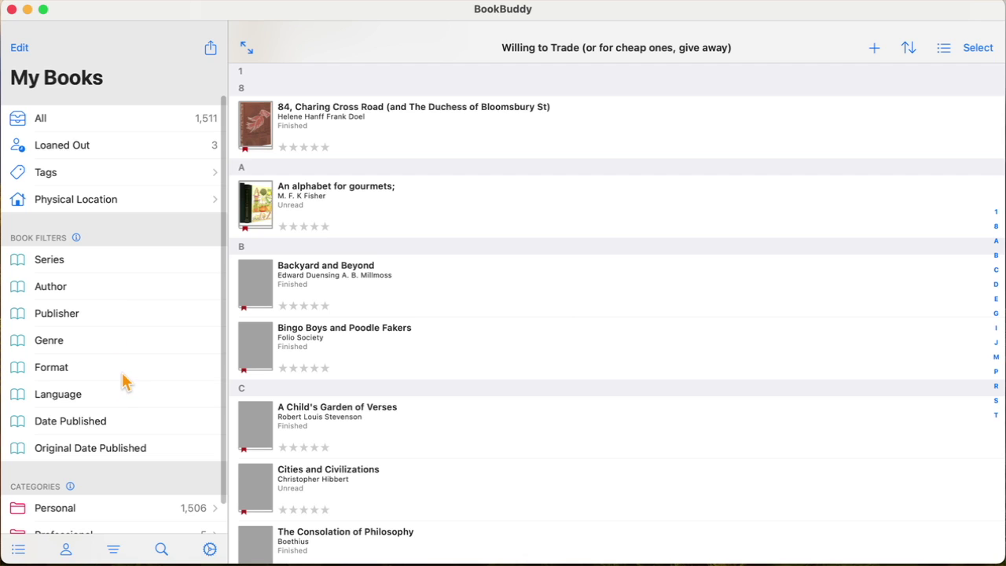
Open the physical locations and look through the list of shelves and rooms down to Super Secret Room
click(116, 200)
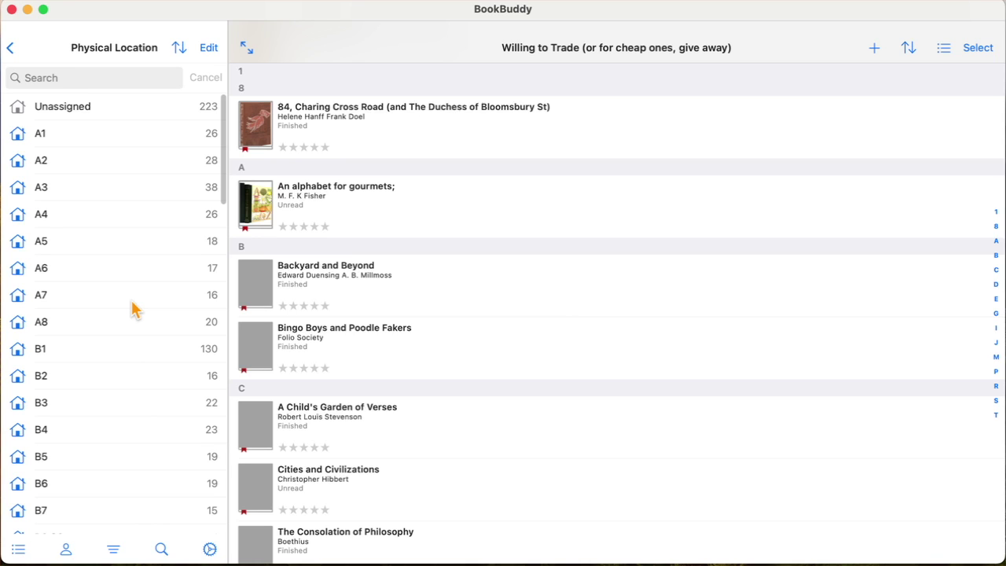
scroll(60, 292, down, 15)
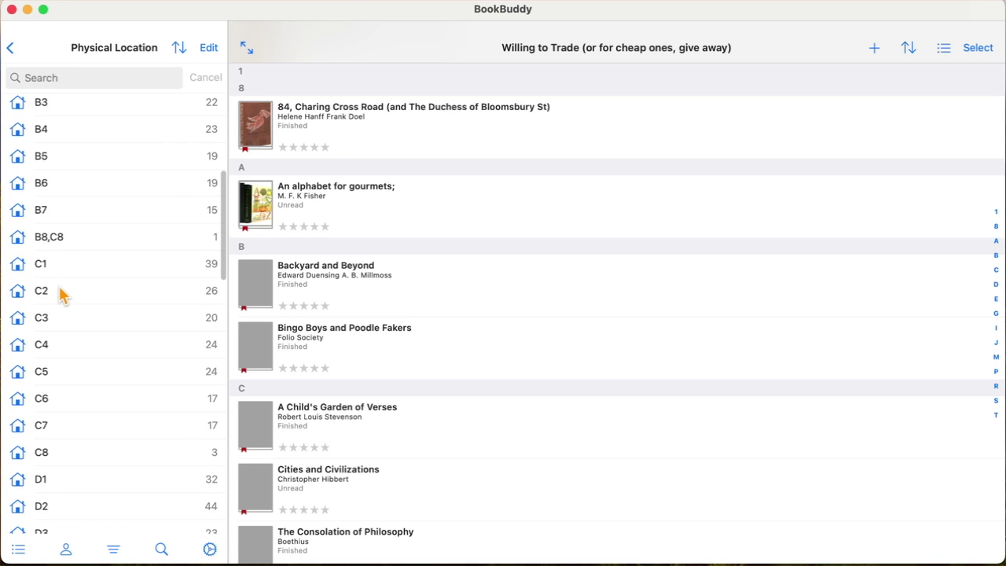
scroll(55, 297, down, 8)
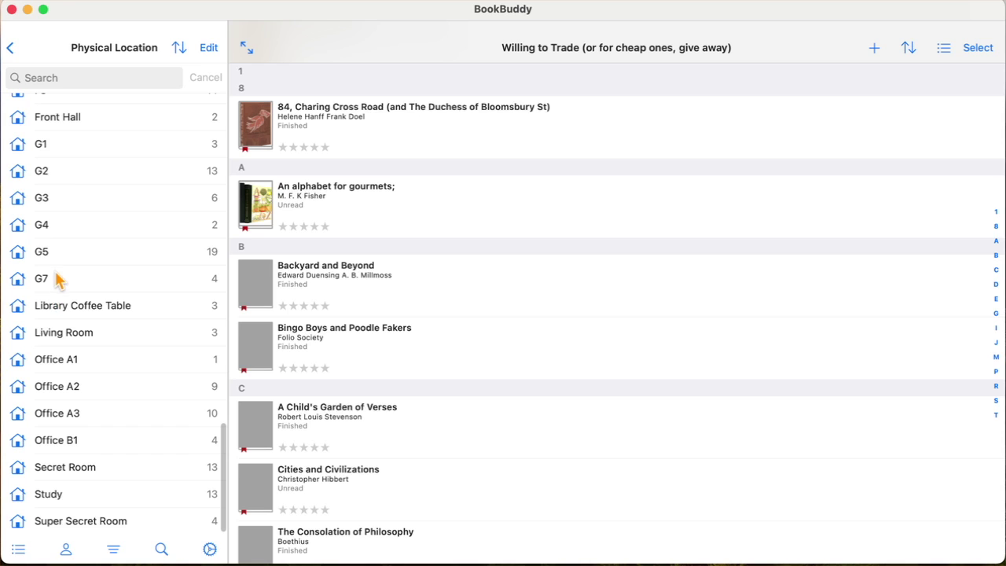
scroll(66, 288, up, 10)
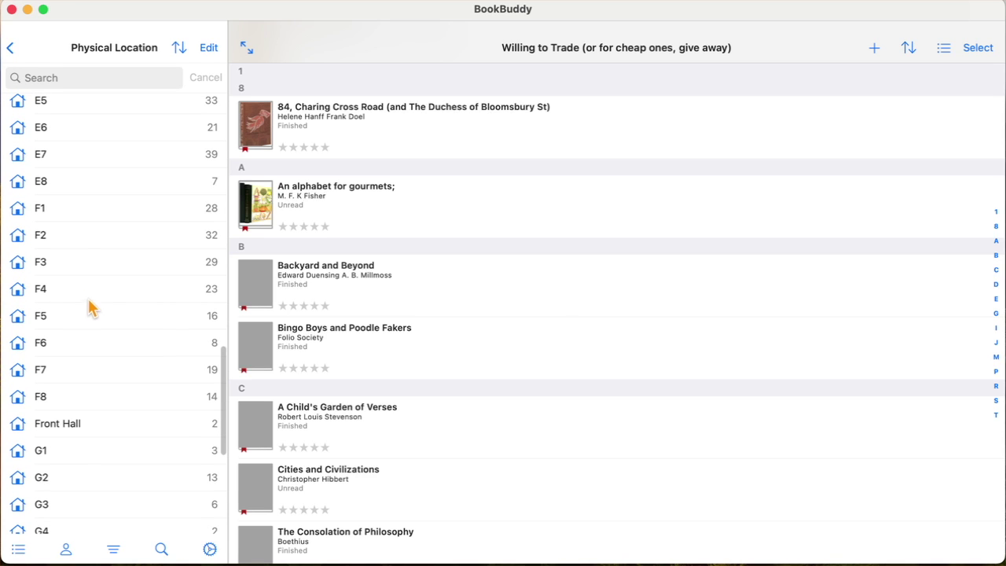
Show the books stored at locations F1 and F8, review the other shelves, and return to the My Books overview
click(81, 214)
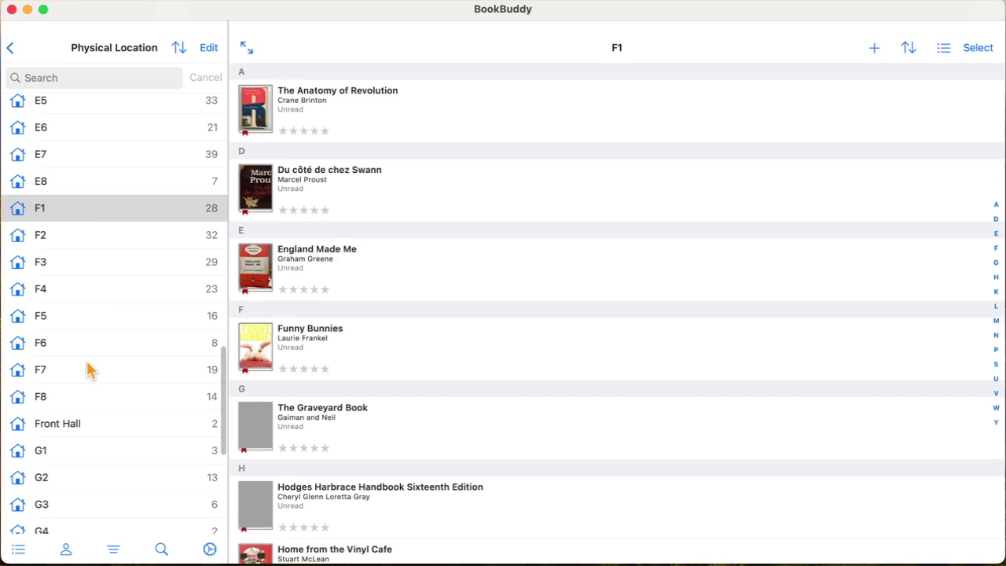
click(95, 402)
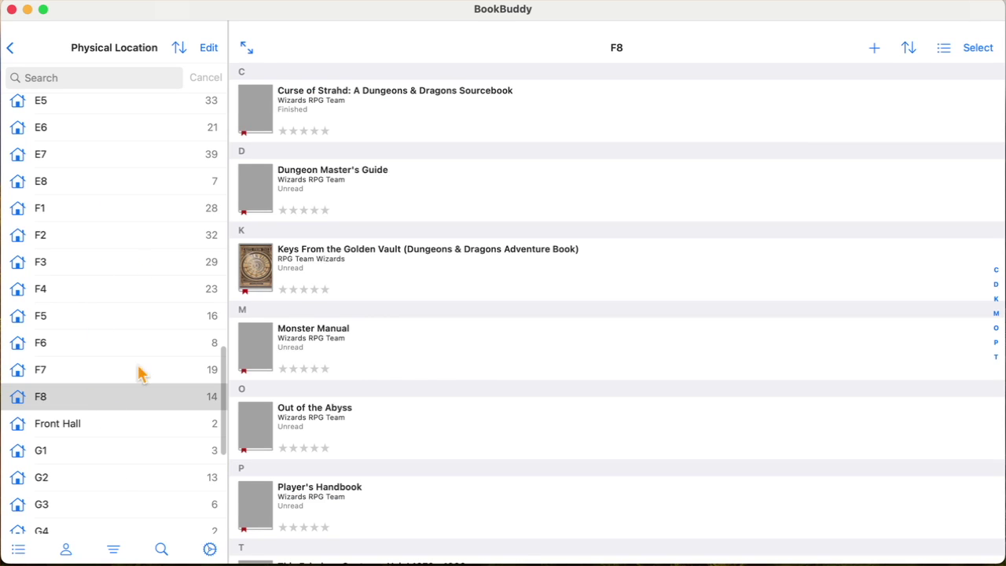
scroll(142, 433, up, 8)
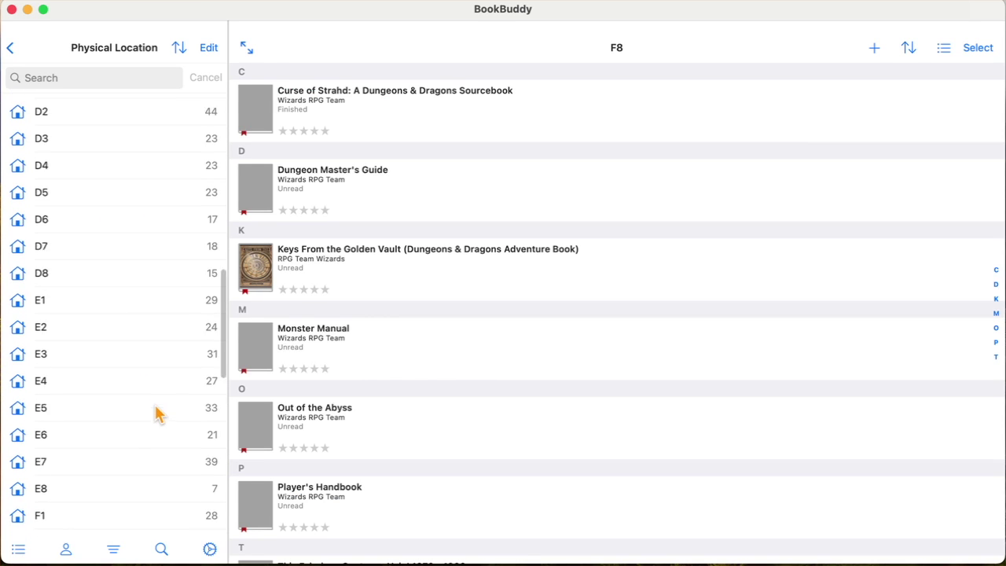
scroll(168, 387, up, 6)
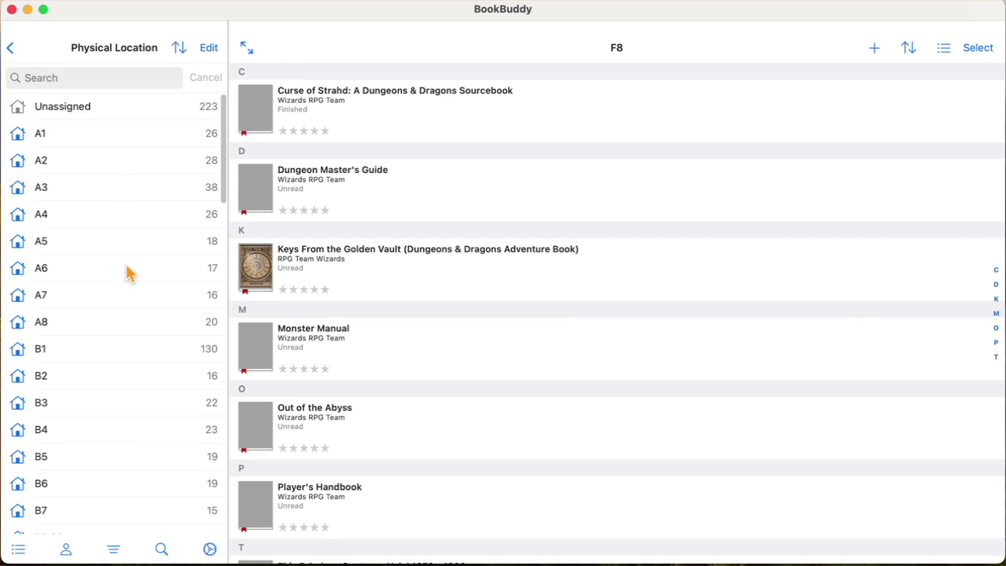
scroll(128, 274, down, 10)
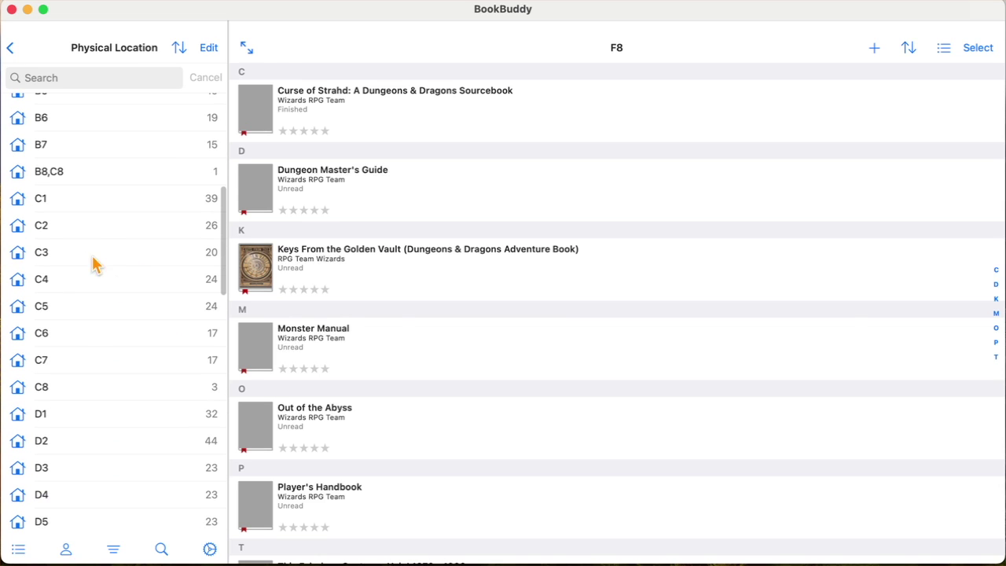
click(11, 48)
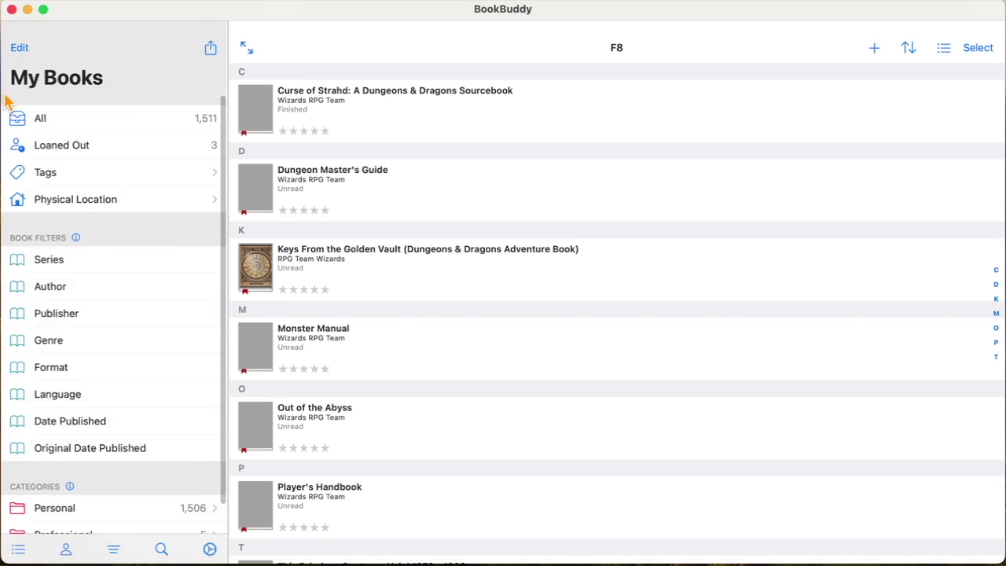
Search the library for "franklin" and open the details of "Benjamin Franklin: Autobiography, Poor Richard, and Later Writings"
click(161, 549)
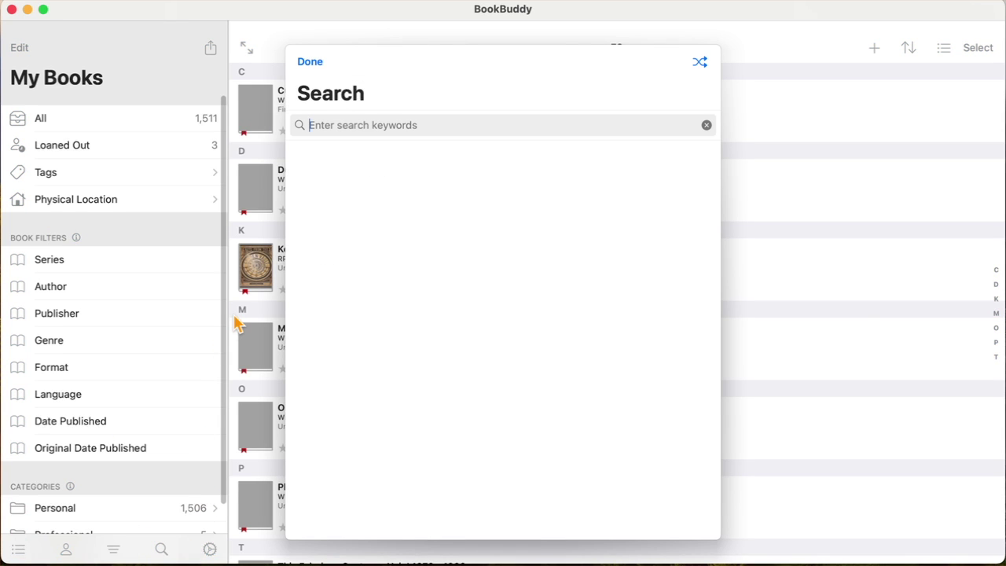
text(f)
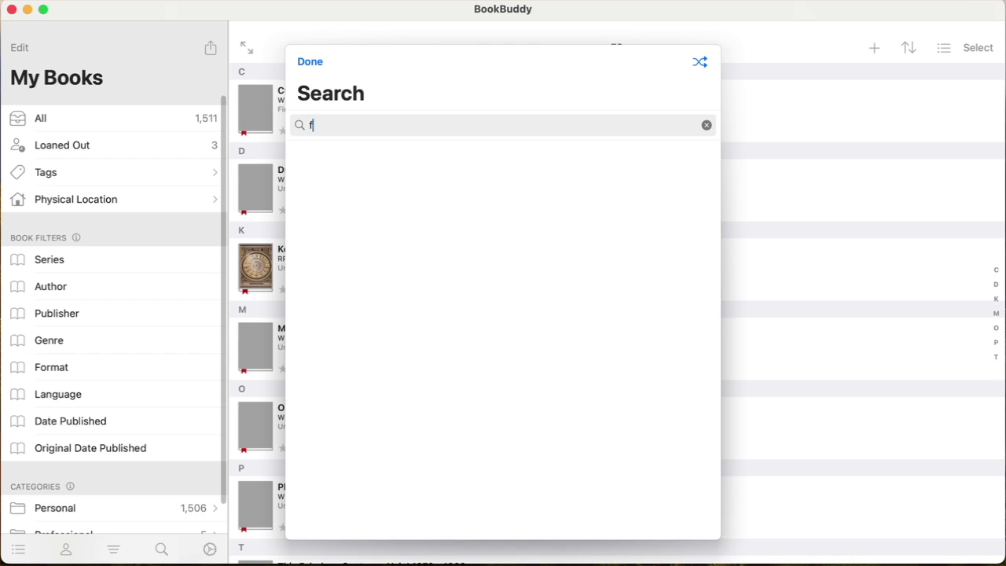
text(ranklin)
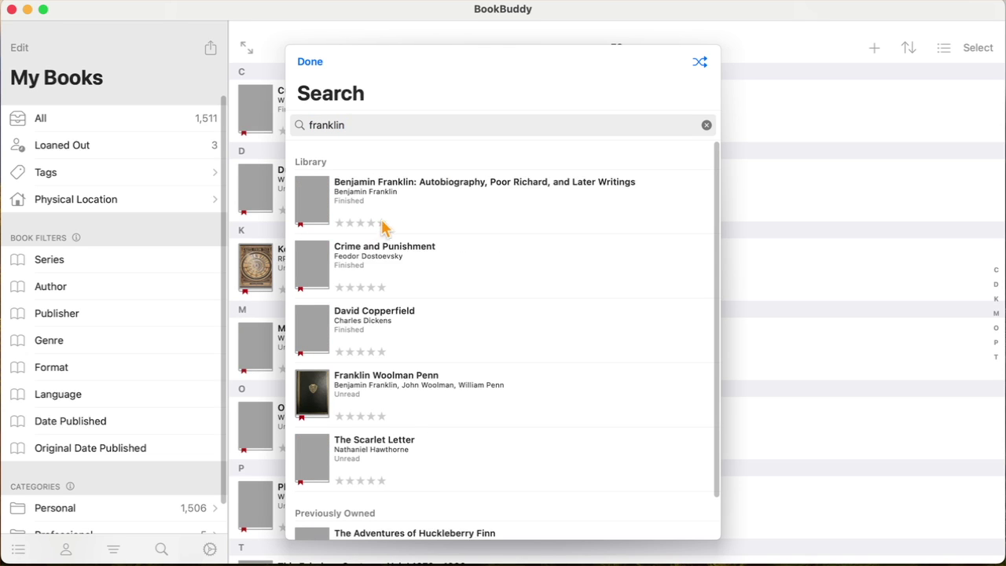
click(419, 193)
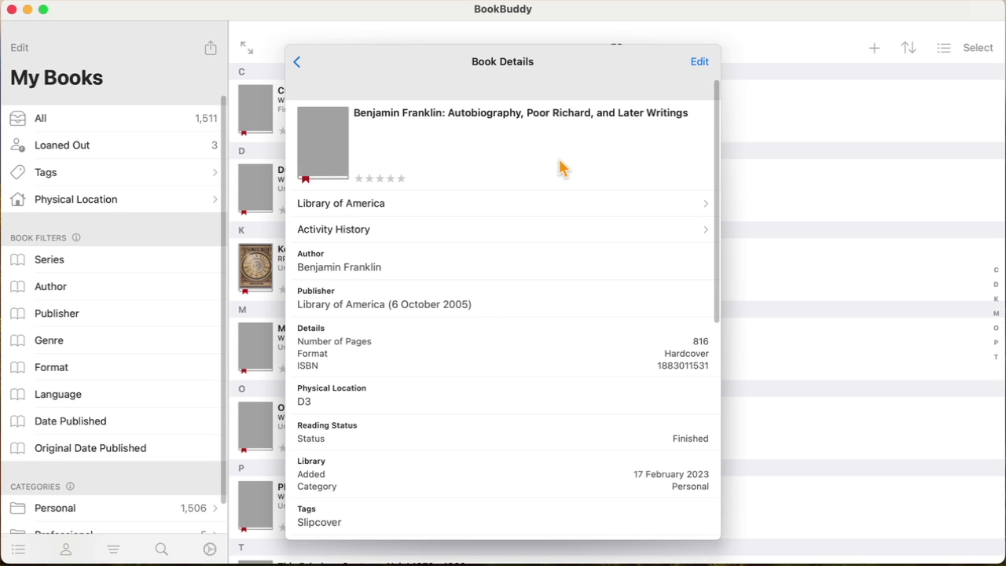
Start editing the Benjamin Franklin book and look through the online photos offered for its missing cover
click(699, 61)
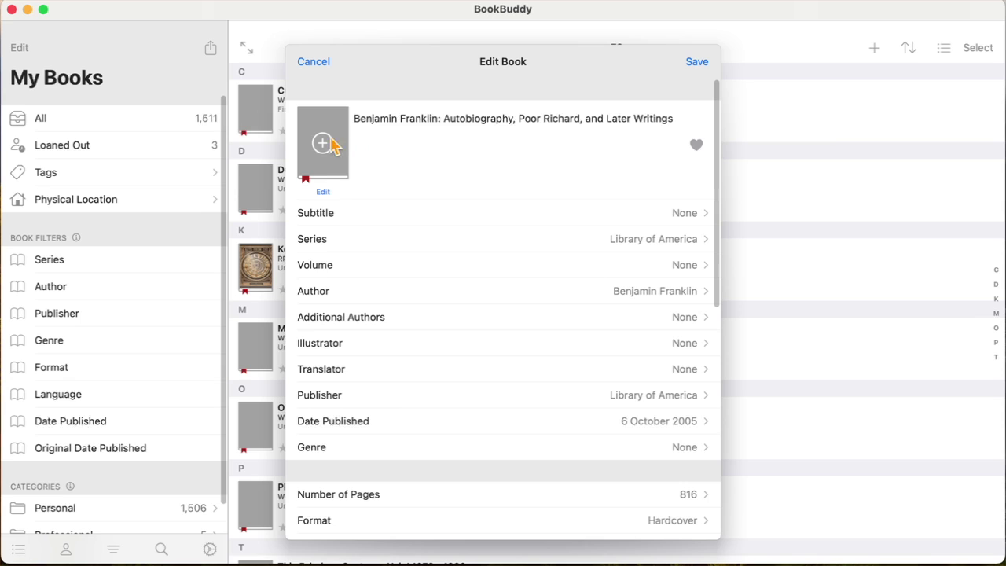
click(323, 143)
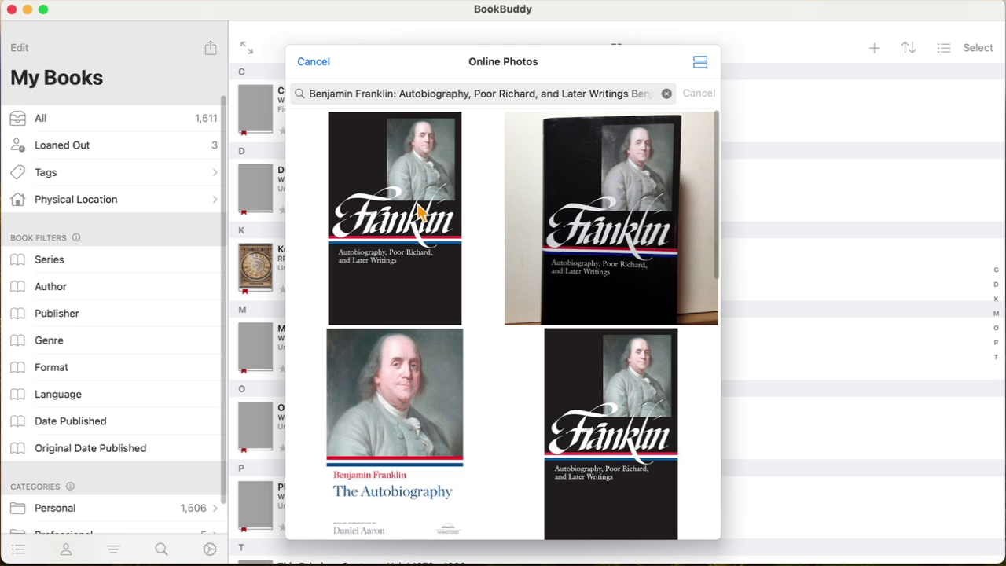
scroll(408, 228, down, 5)
scroll(415, 235, up, 4)
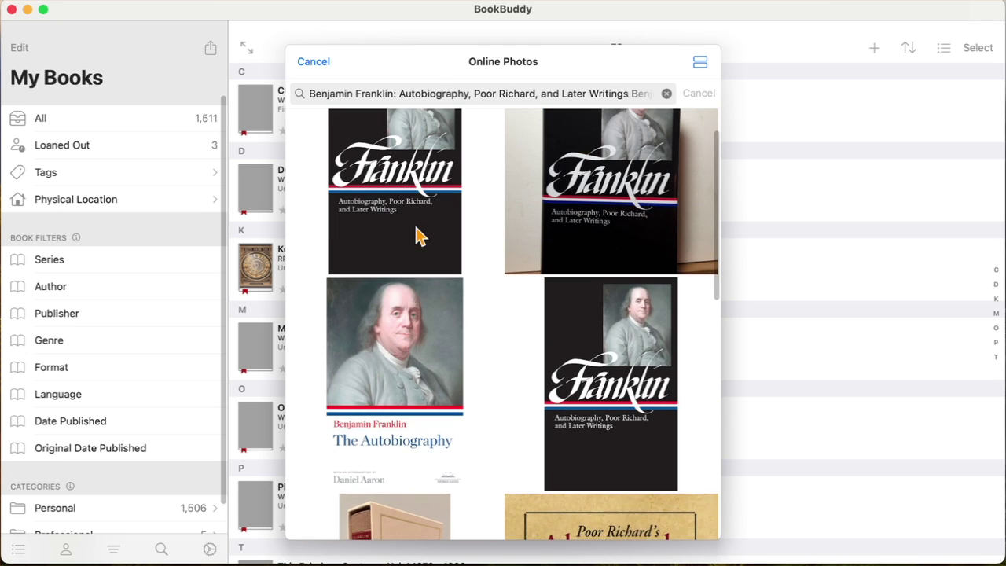
scroll(416, 243, down, 5)
scroll(415, 243, down, 5)
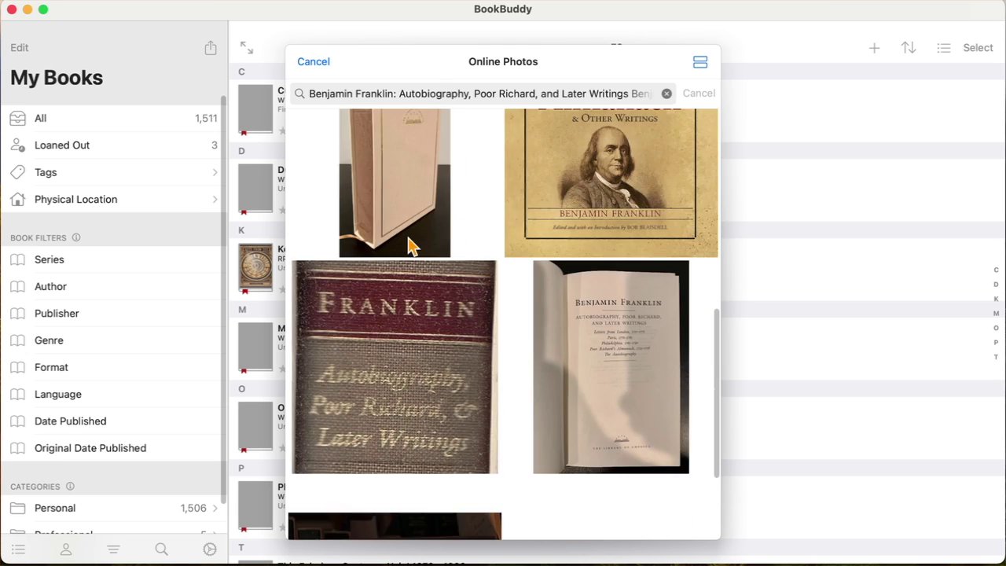
scroll(412, 240, up, 7)
scroll(411, 237, up, 2)
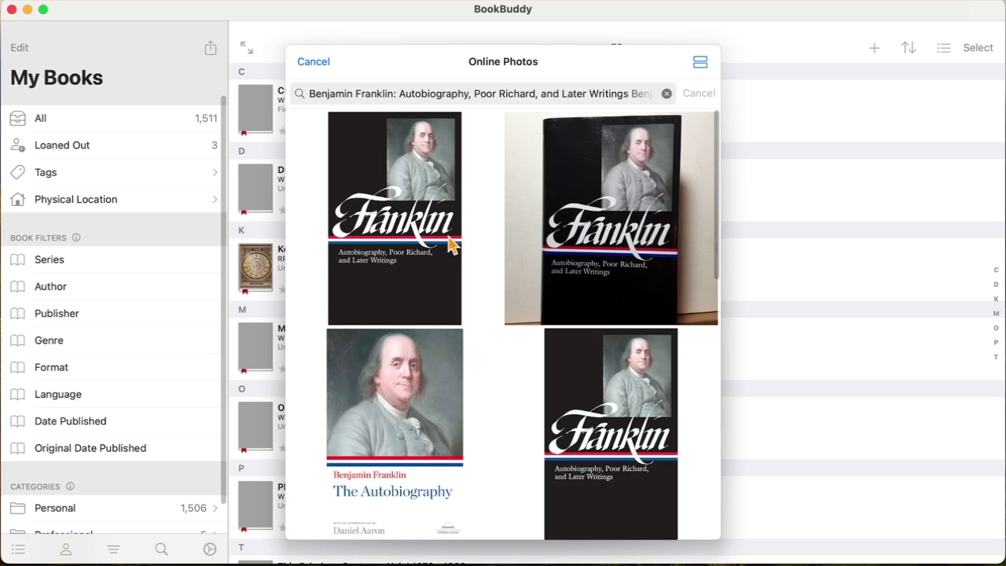
Search the online photos again with the word "leather" added in front of the book title
click(310, 93)
text(lea )
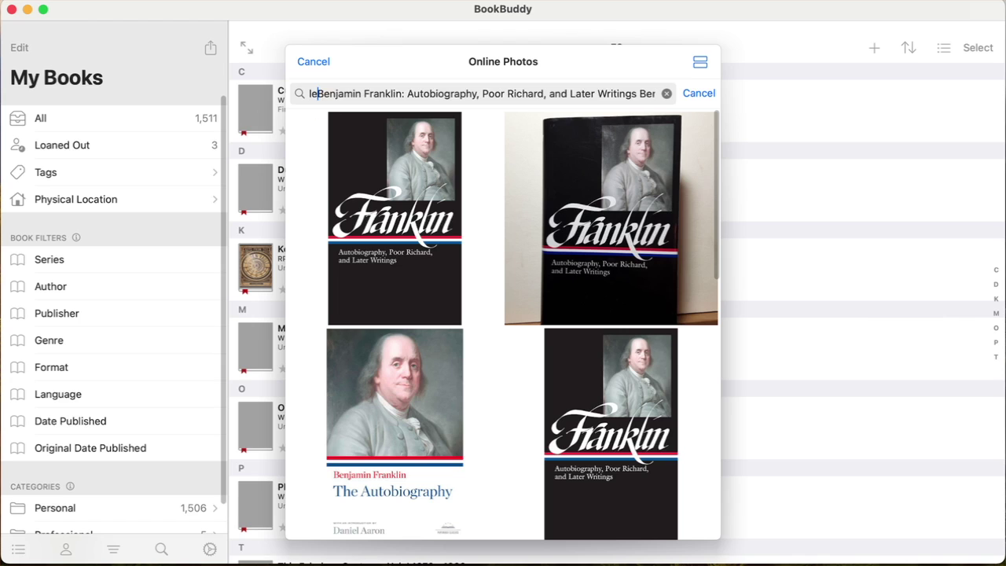
text(tther)
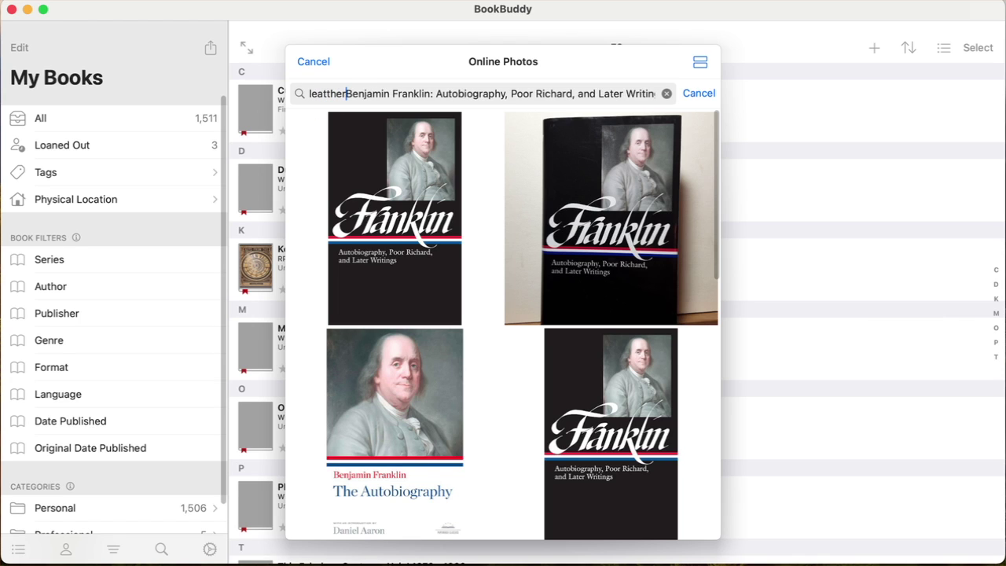
key(BackSpace)
key(BackSpace)
key(BackSpace)
key(BackSpace)
text(her)
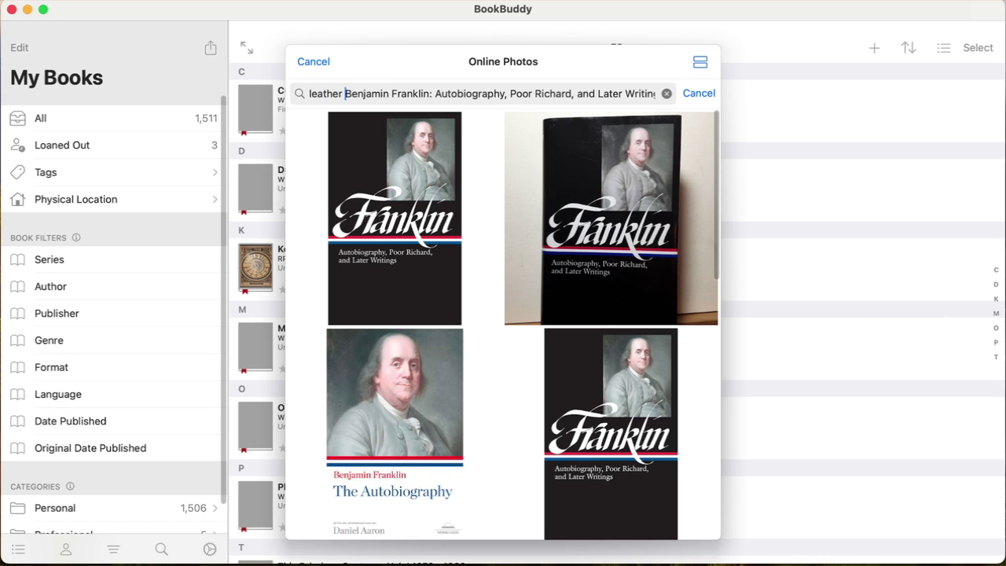
key(Return)
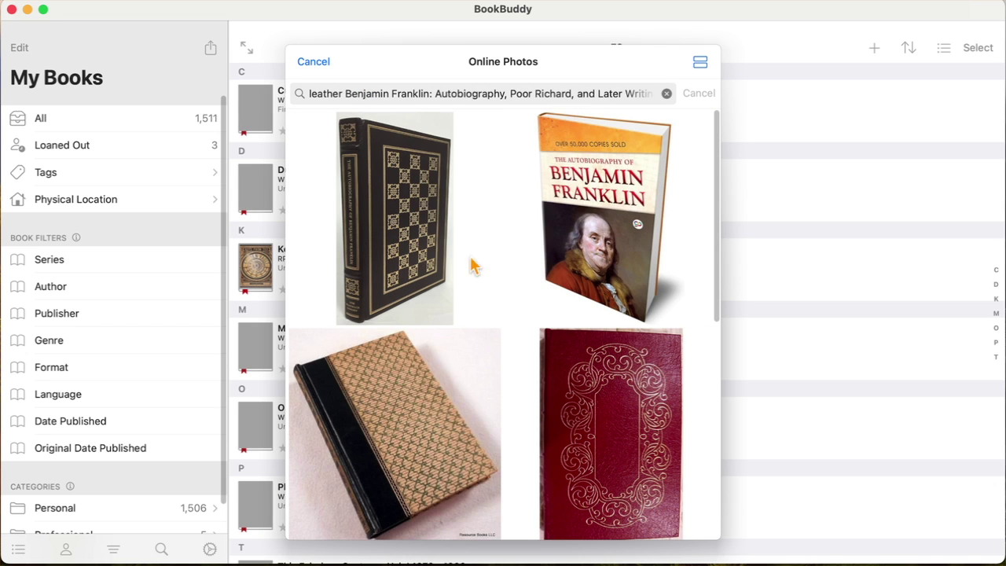
Look through the leather edition cover photos, cancel the cover edit, and return to the franklin search results
scroll(507, 294, down, 2)
scroll(507, 293, down, 5)
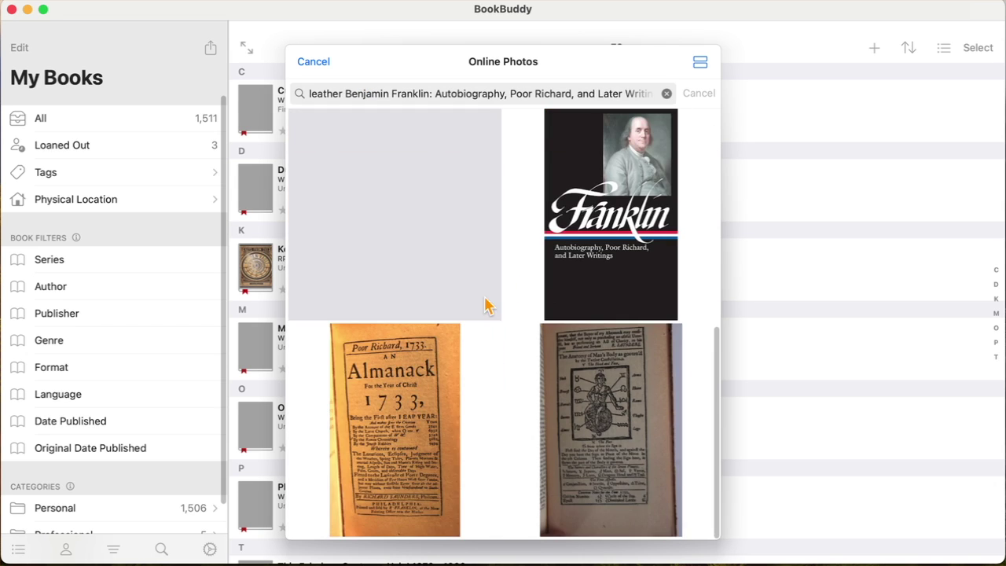
scroll(487, 305, up, 3)
scroll(498, 311, up, 2)
click(308, 63)
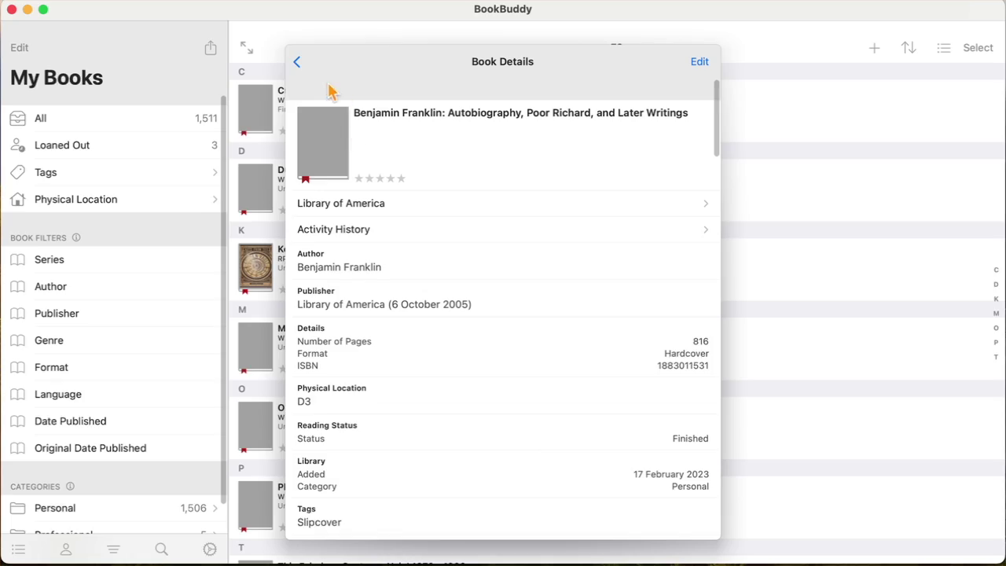
click(298, 63)
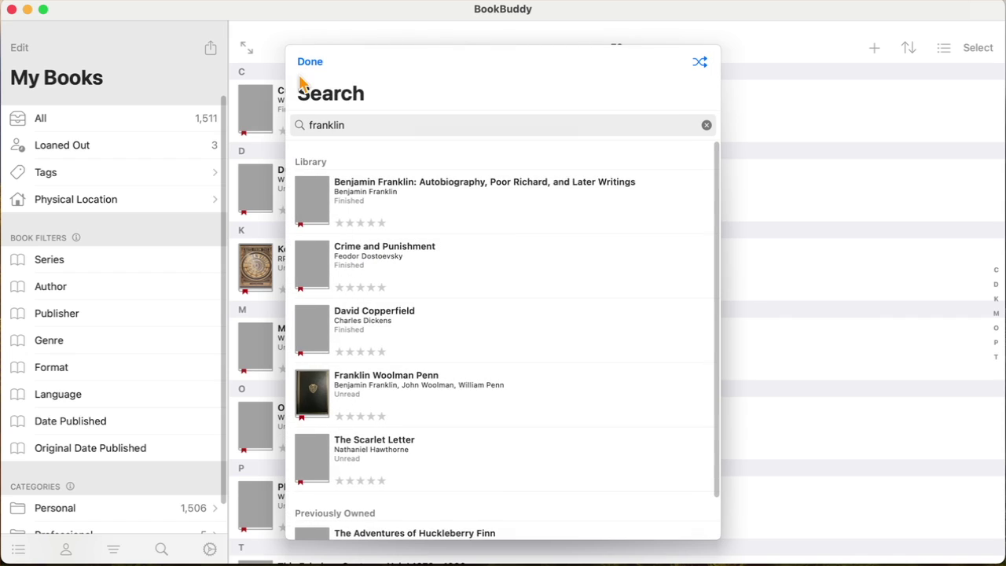
Close the search and look at the available ways of adding a new book
click(310, 62)
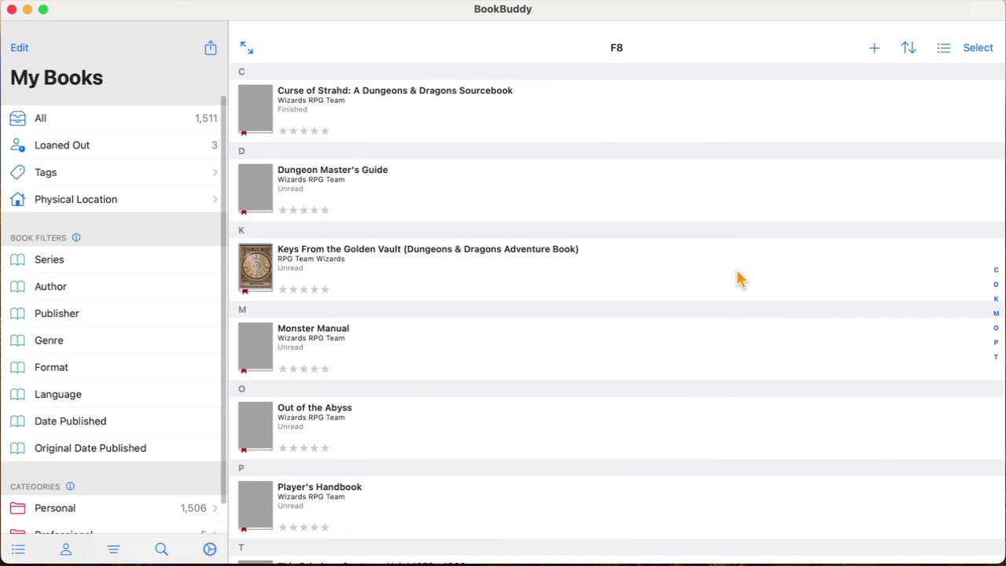
click(874, 49)
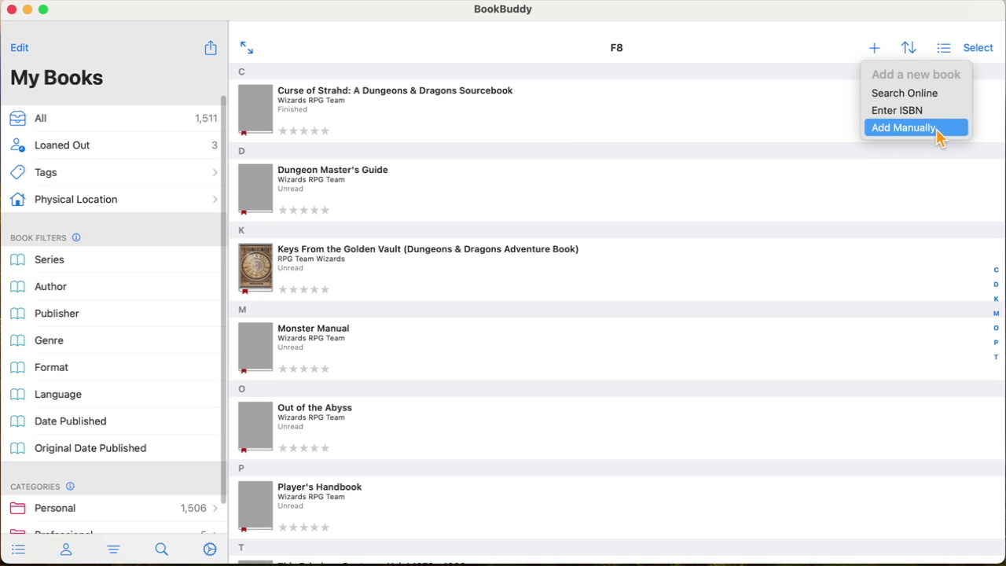
click(792, 24)
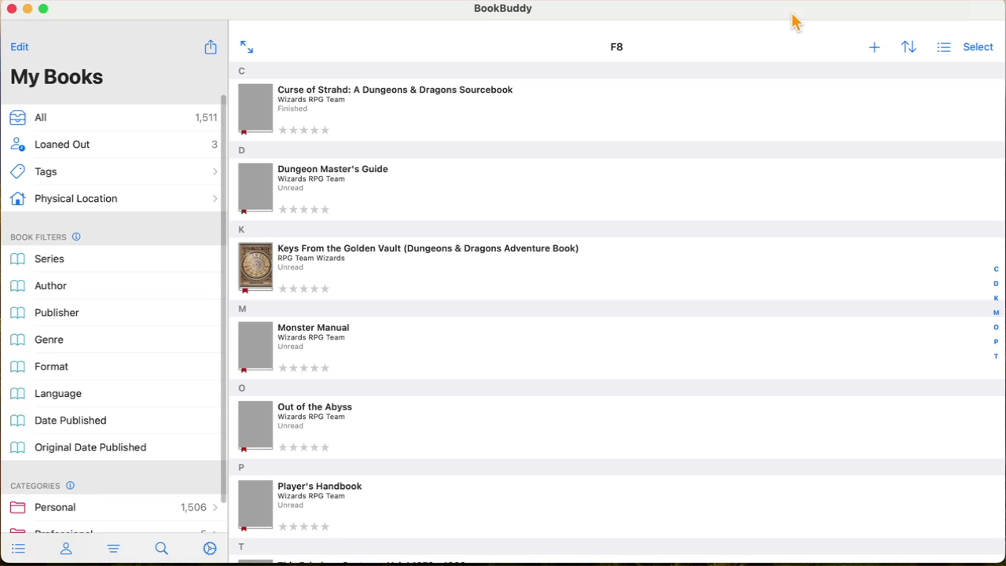
Show all books in the library and browse through the numbered titles and those starting with A
click(52, 117)
scroll(478, 419, down, 15)
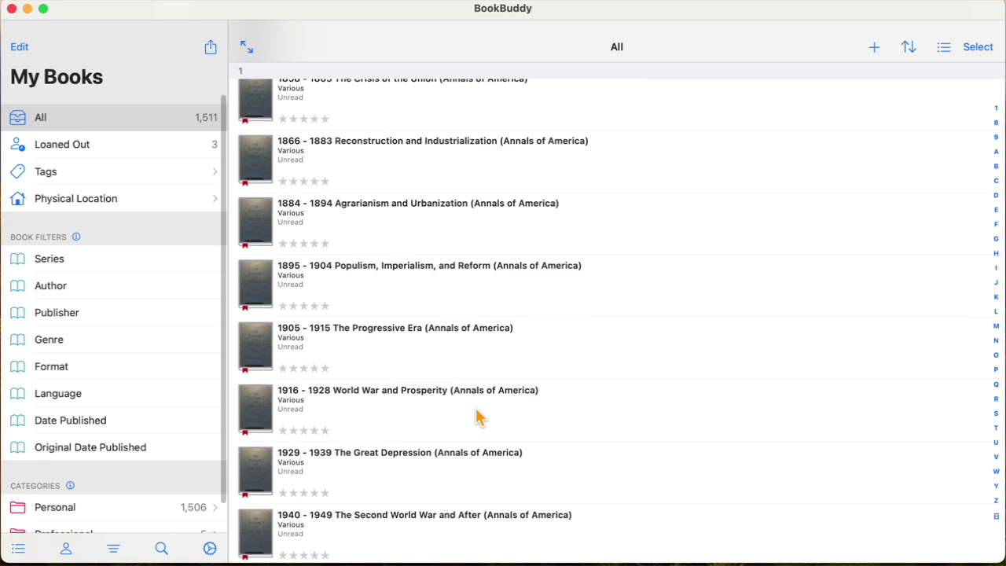
scroll(467, 423, down, 15)
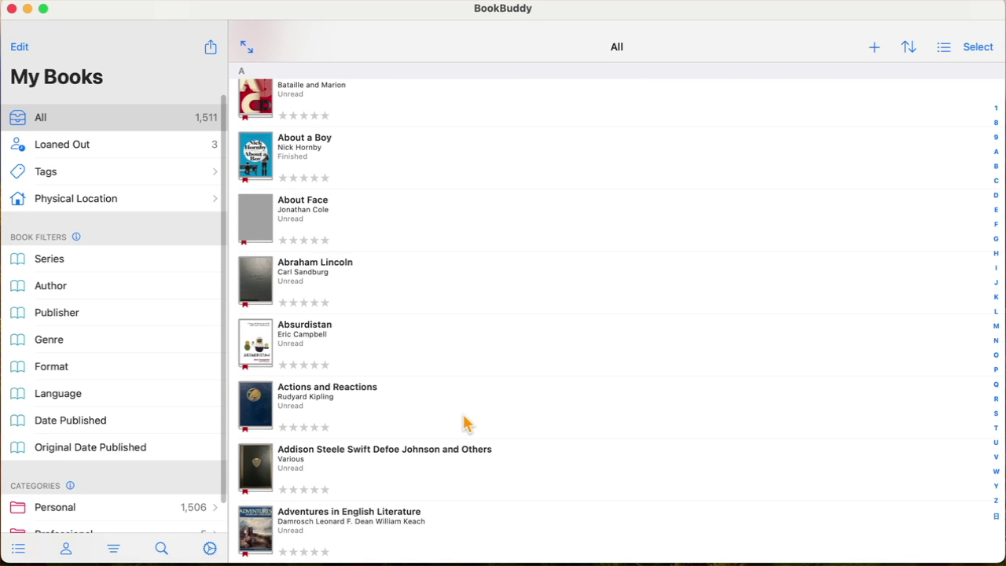
scroll(466, 423, down, 10)
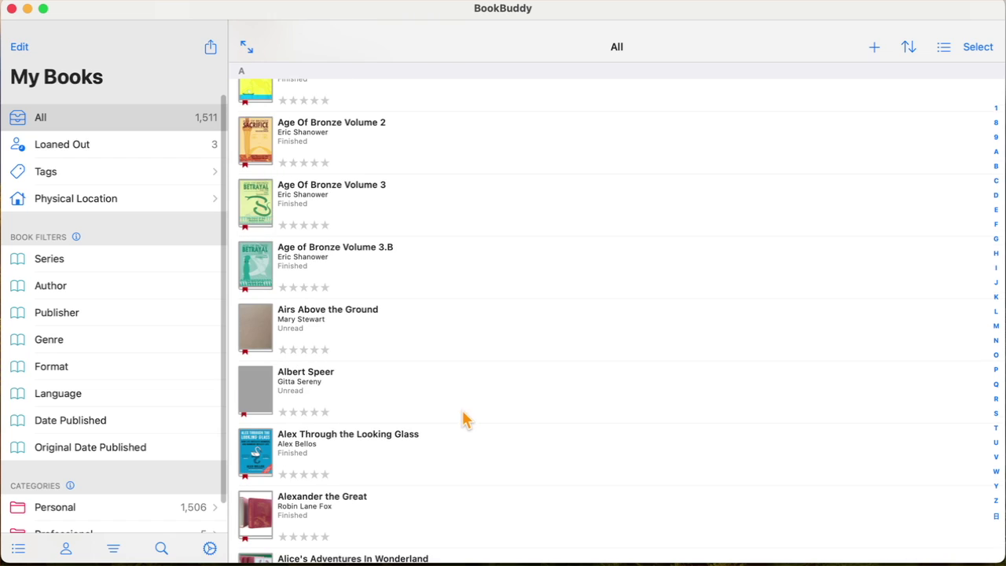
scroll(528, 303, down, 4)
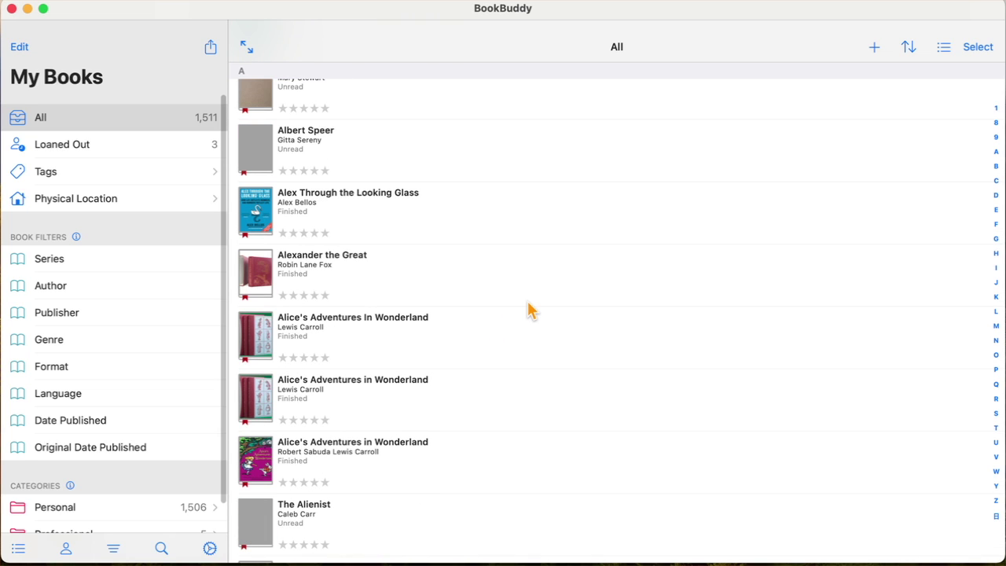
scroll(528, 303, down, 4)
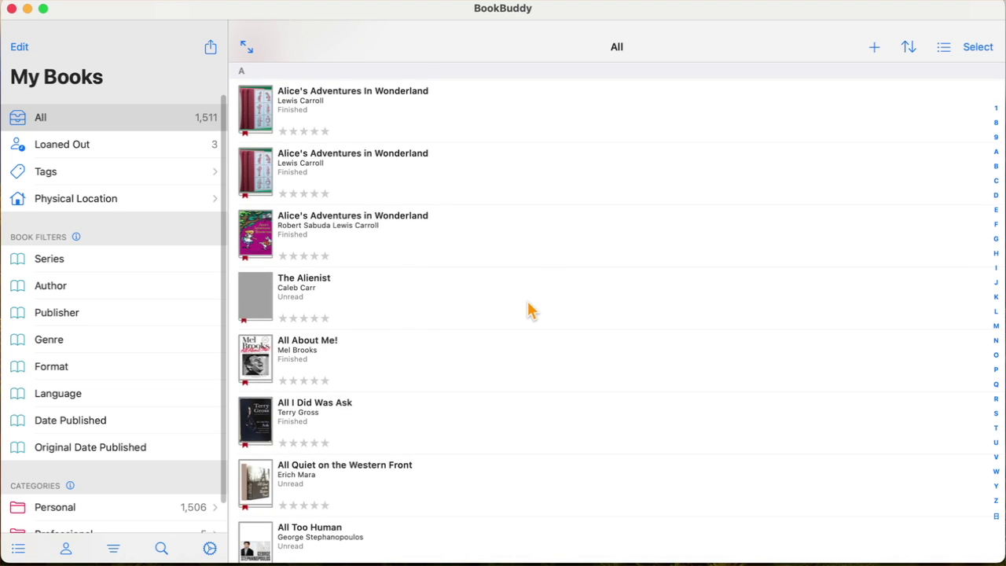
scroll(528, 310, down, 4)
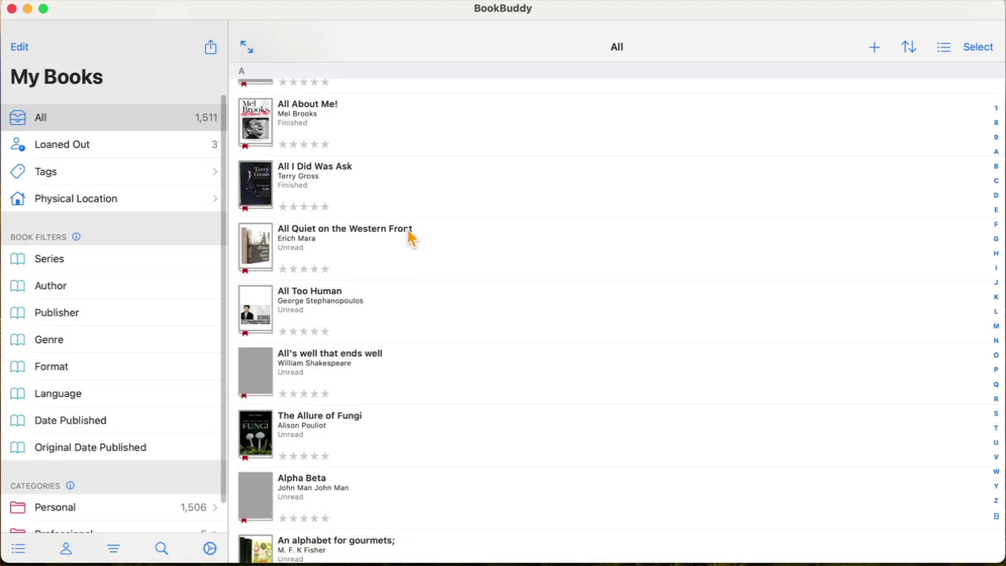
Open "All Quiet on the Western Front" and review its book details, from publisher and physical location to tags and notes
click(409, 236)
scroll(476, 321, down, 3)
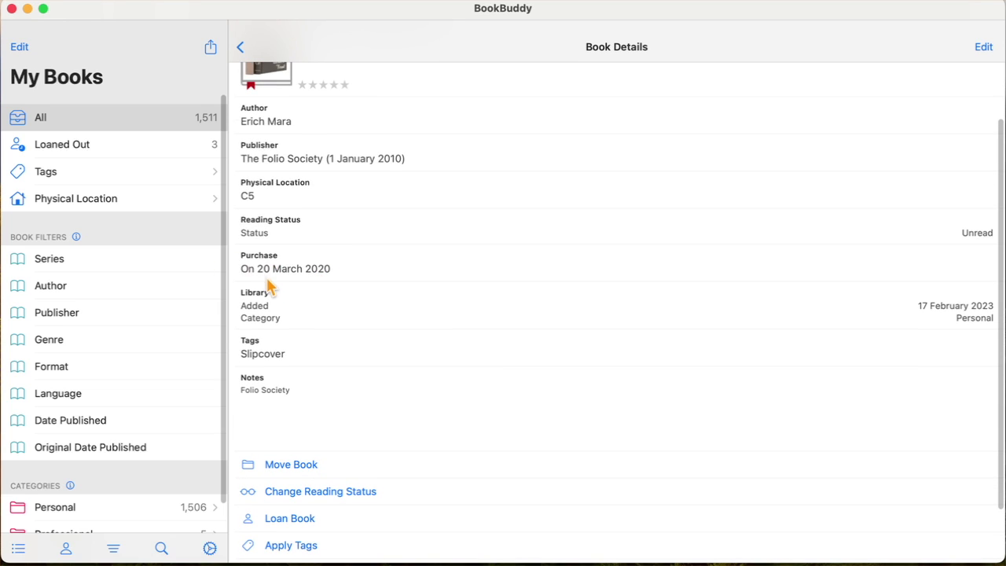
scroll(345, 272, up, 2)
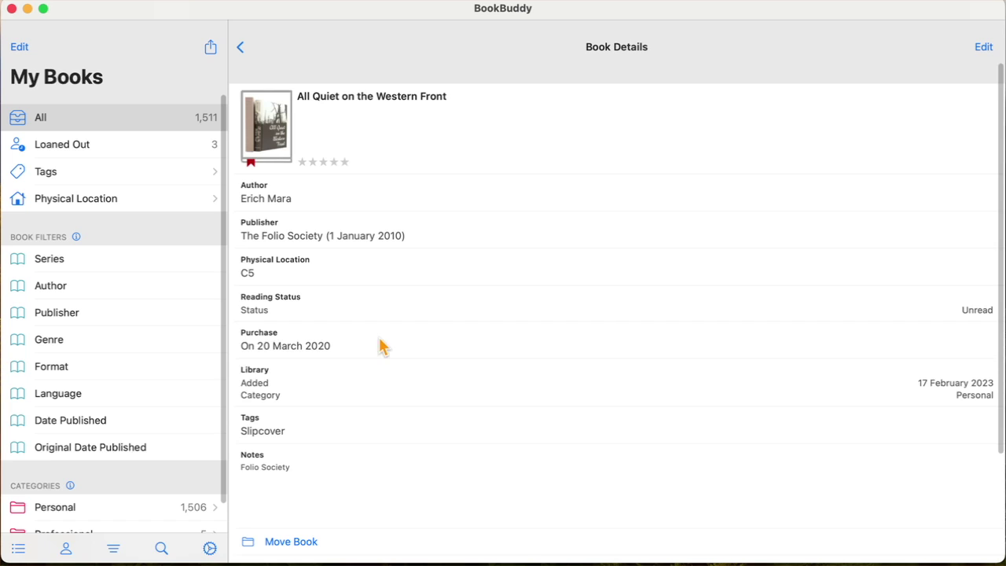
scroll(369, 350, down, 2)
scroll(359, 356, up, 2)
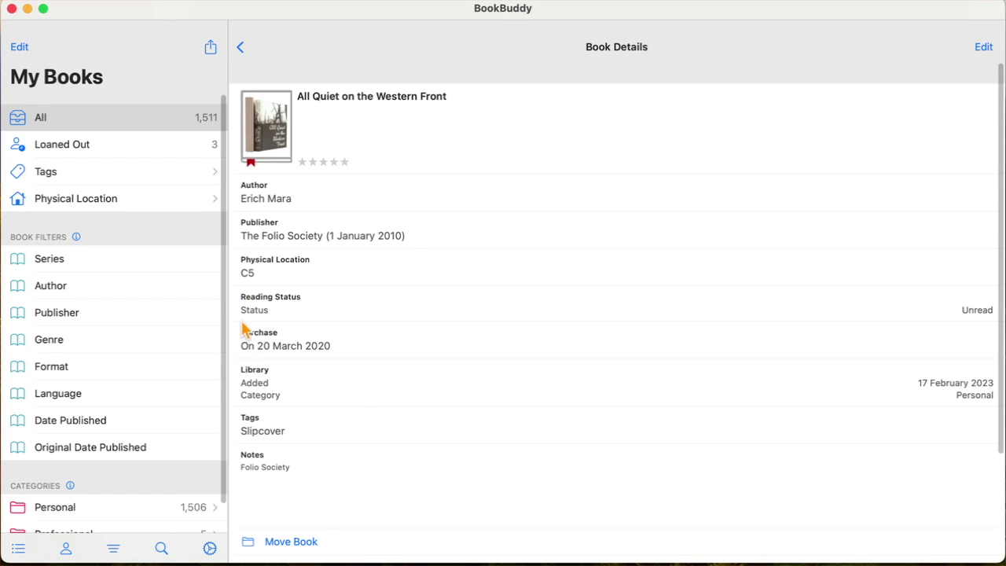
Start adding a new library filter and enable the Custom Filter option for multiple criteria
click(114, 549)
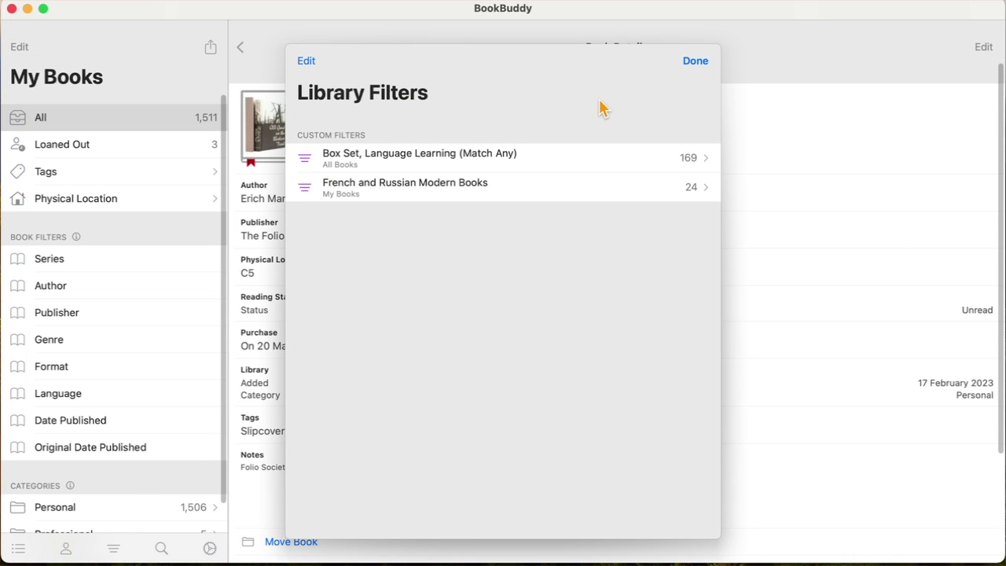
click(305, 61)
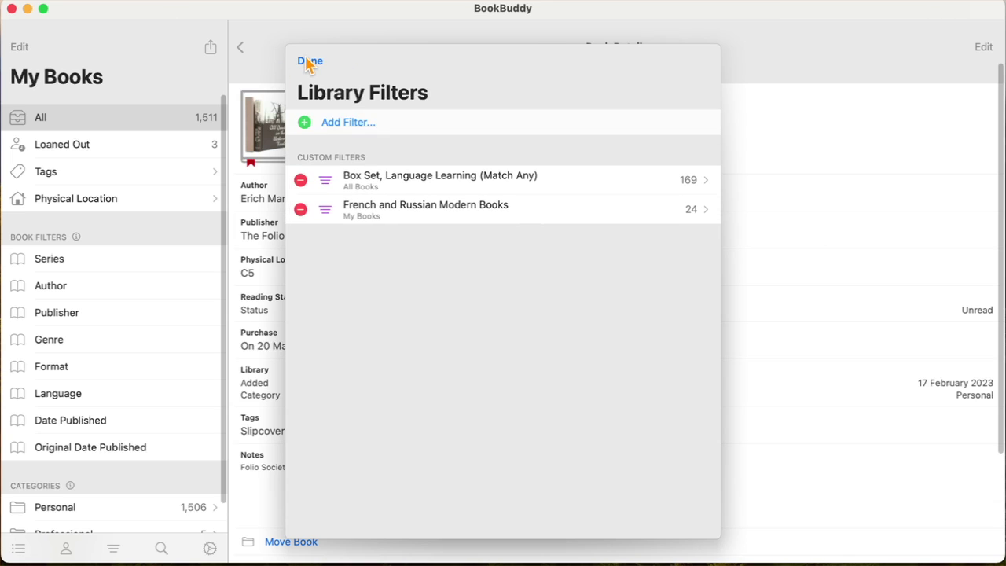
click(348, 122)
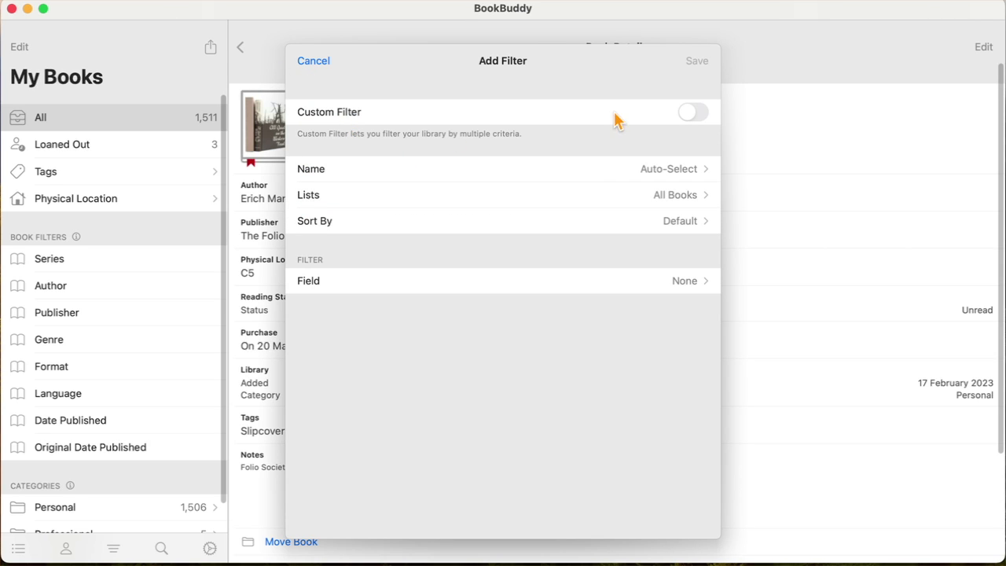
click(686, 115)
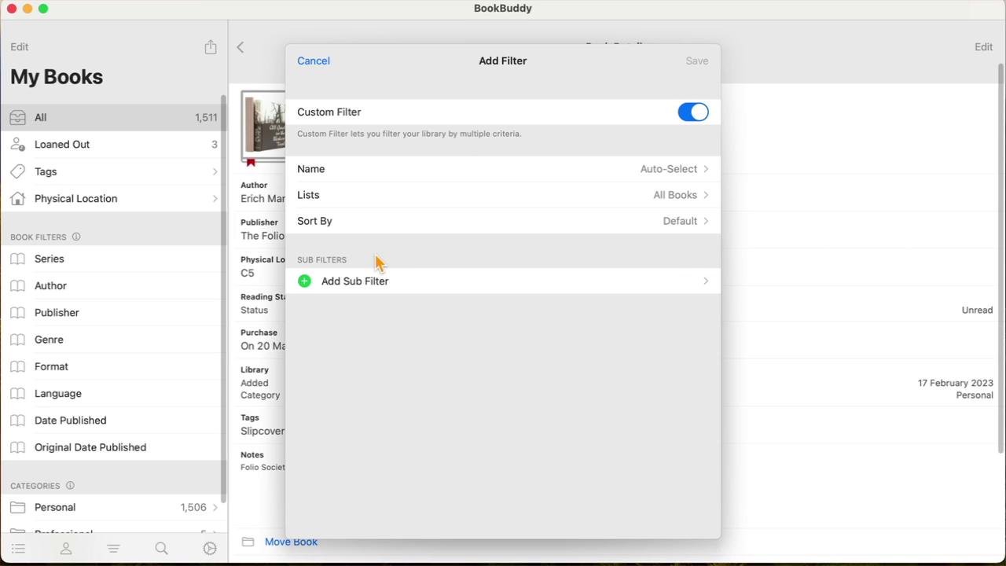
Add a Purchase Date sub filter set to 2023 to the custom filter
click(378, 281)
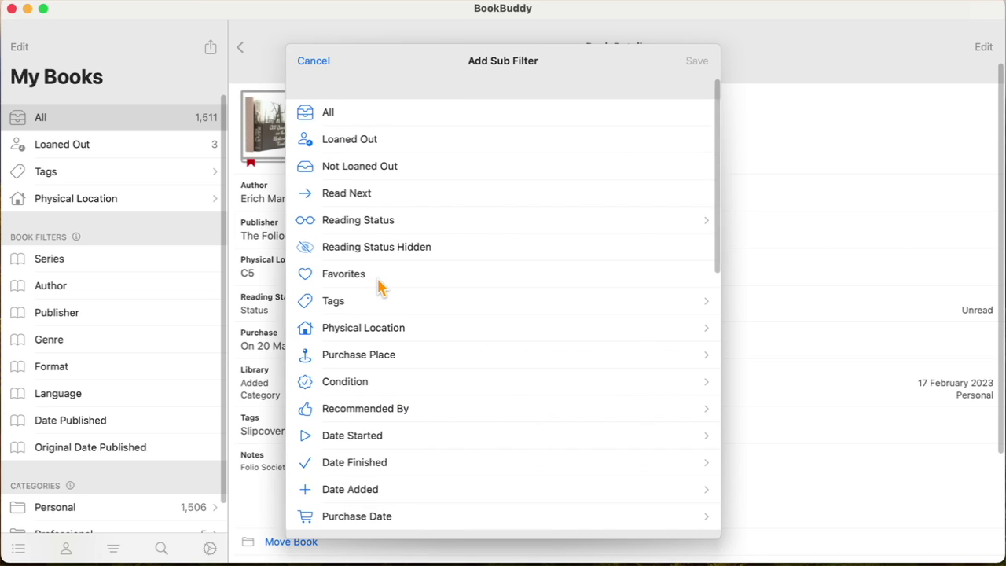
scroll(382, 294, down, 2)
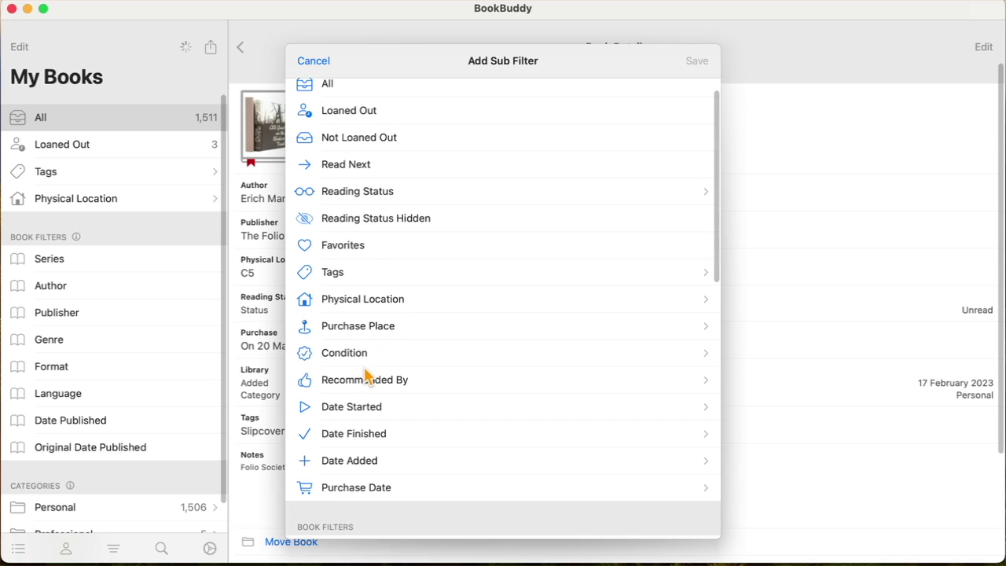
click(390, 489)
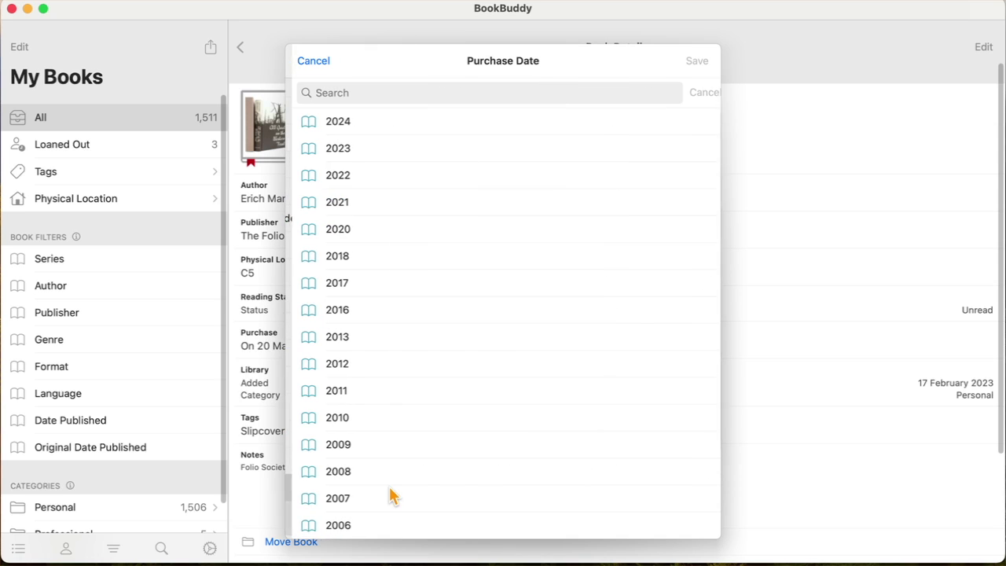
click(322, 151)
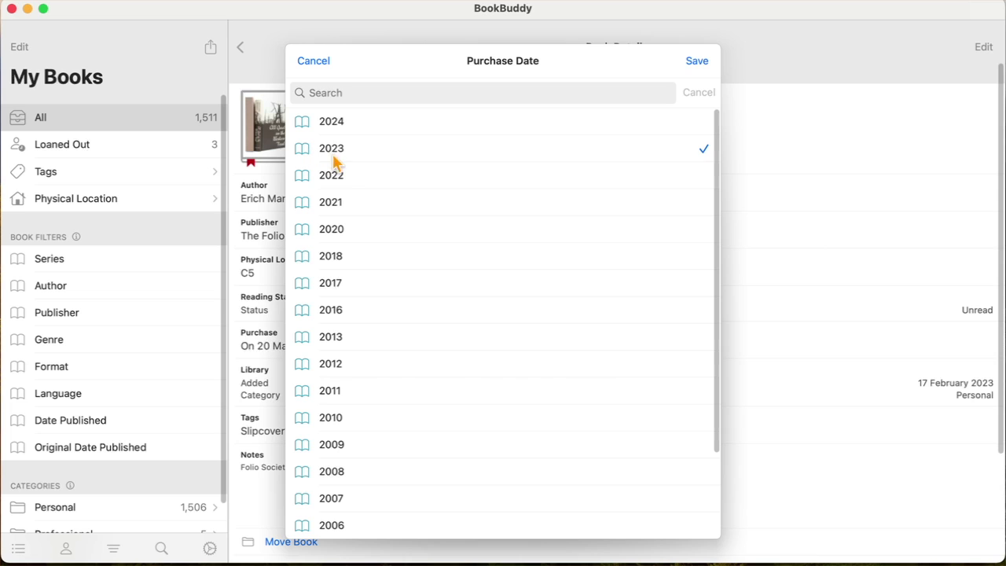
click(697, 62)
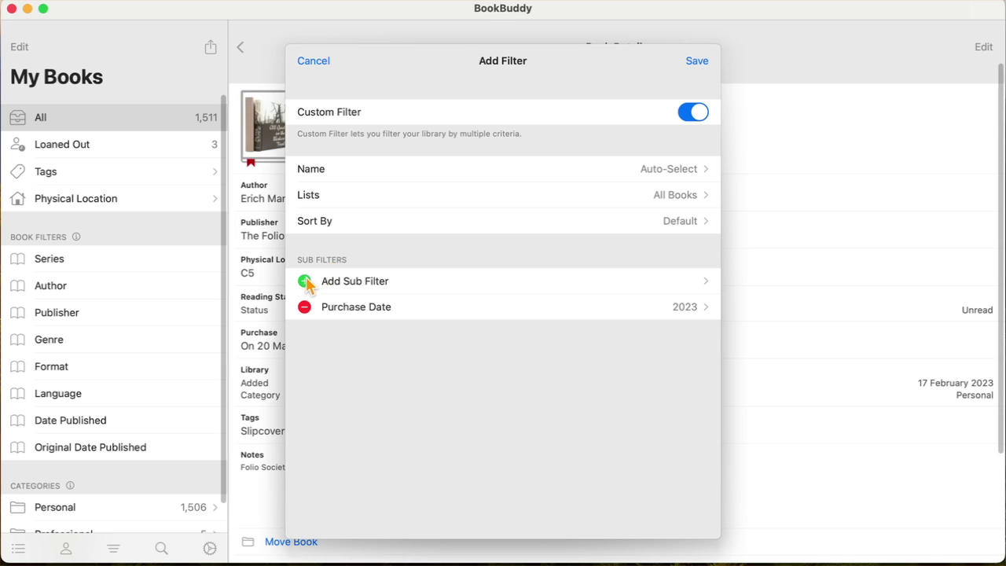
Add a second sub filter to the custom filter that limits Format to Paperback
click(341, 284)
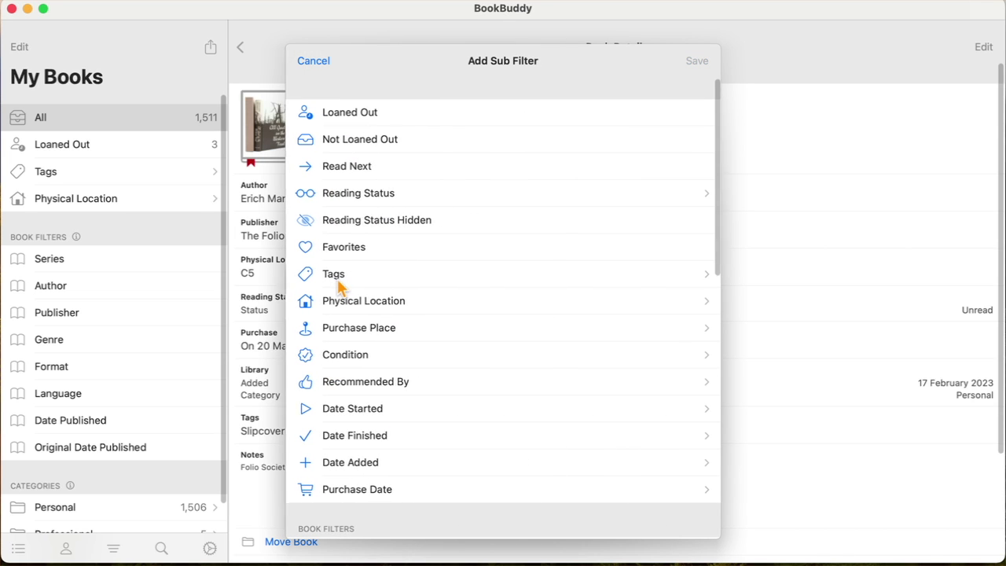
scroll(377, 303, down, 5)
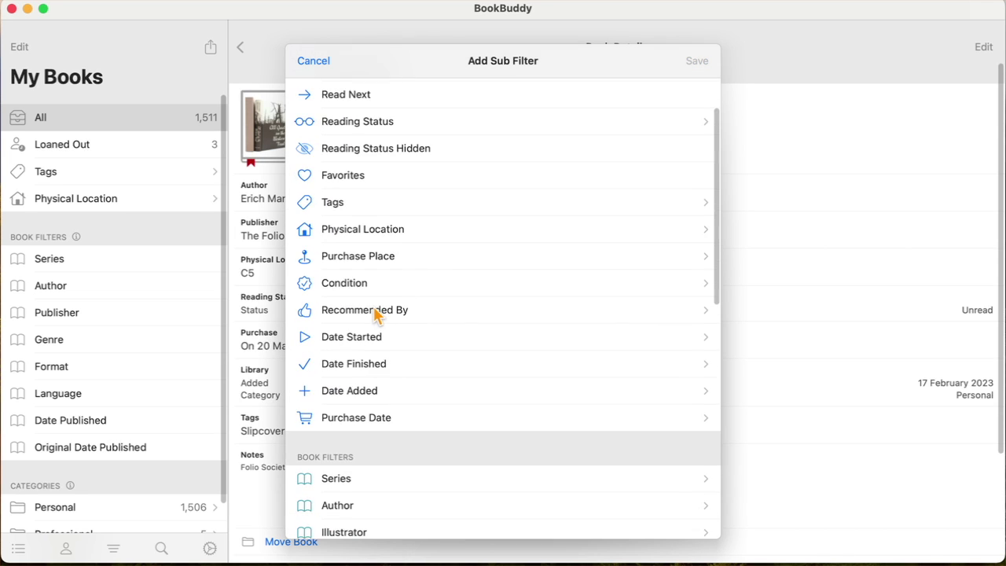
scroll(377, 314, up, 5)
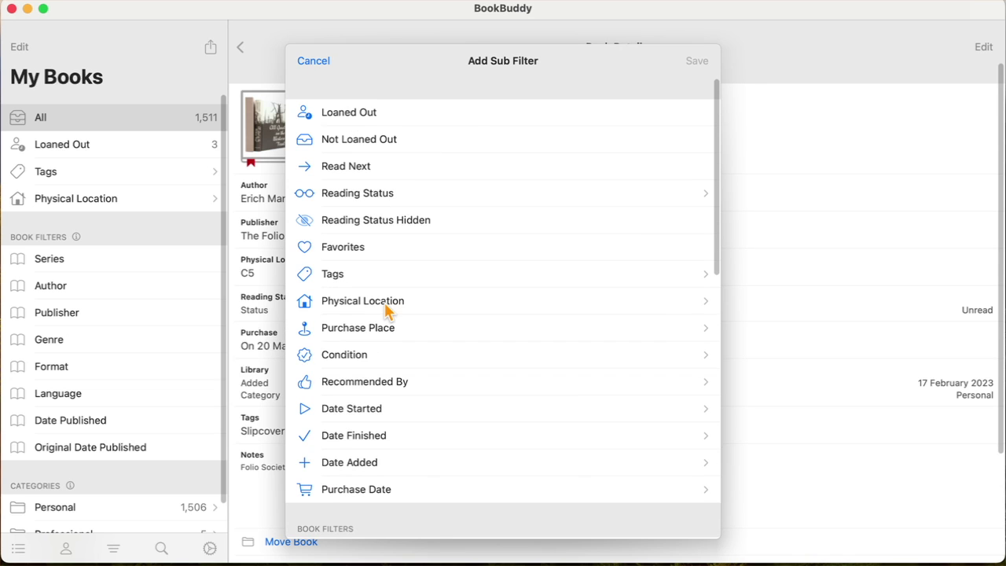
scroll(396, 291, down, 8)
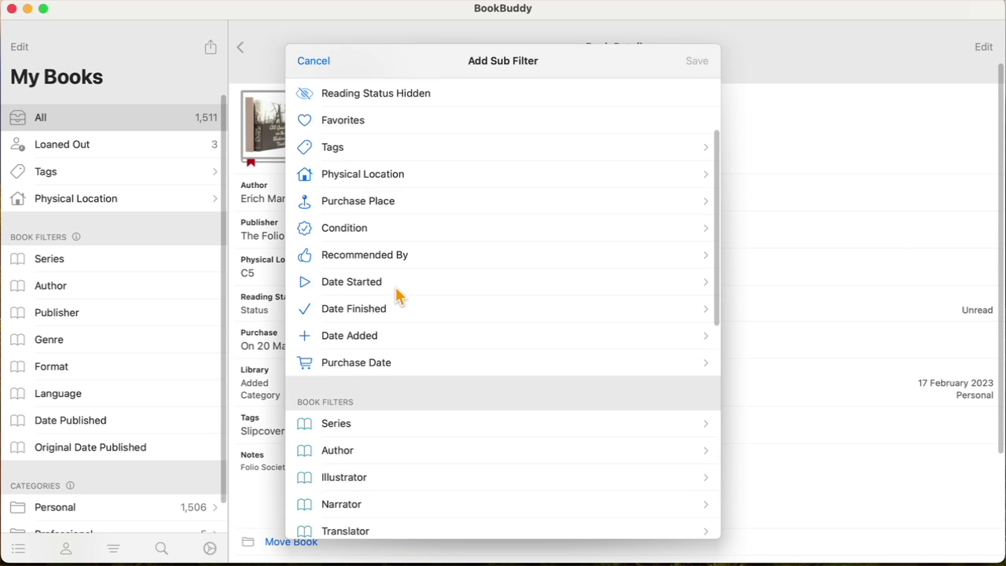
scroll(397, 287, down, 8)
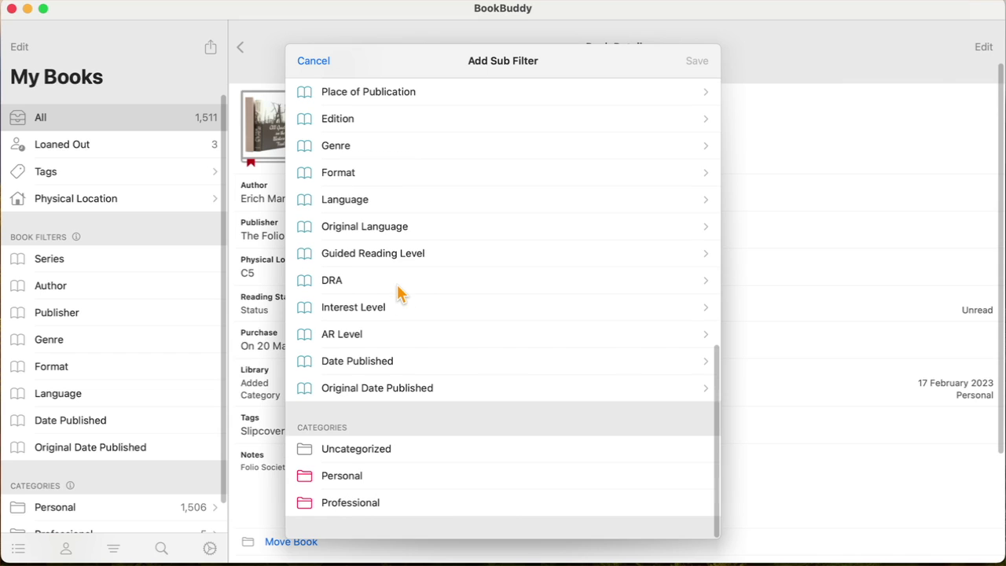
scroll(373, 343, up, 3)
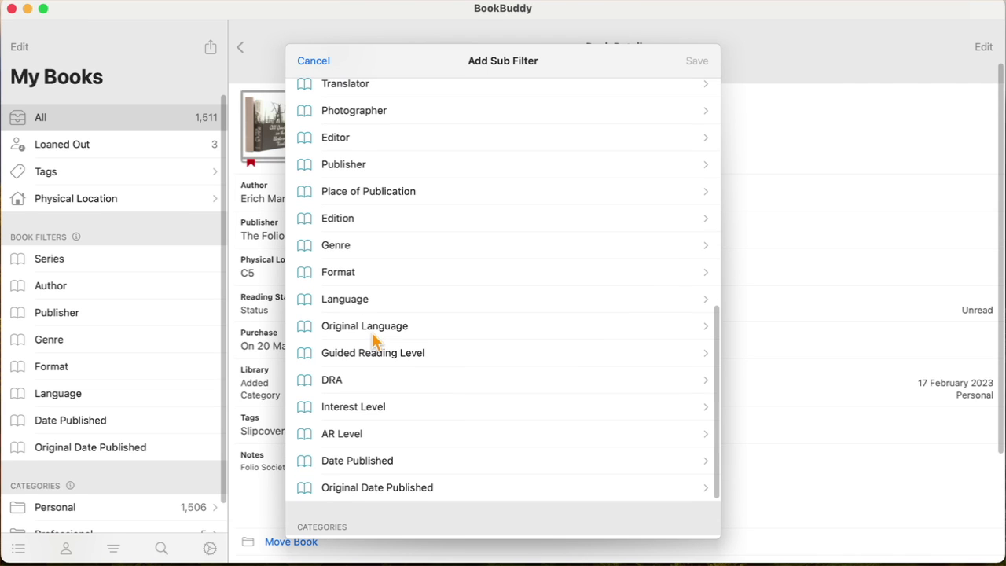
click(369, 275)
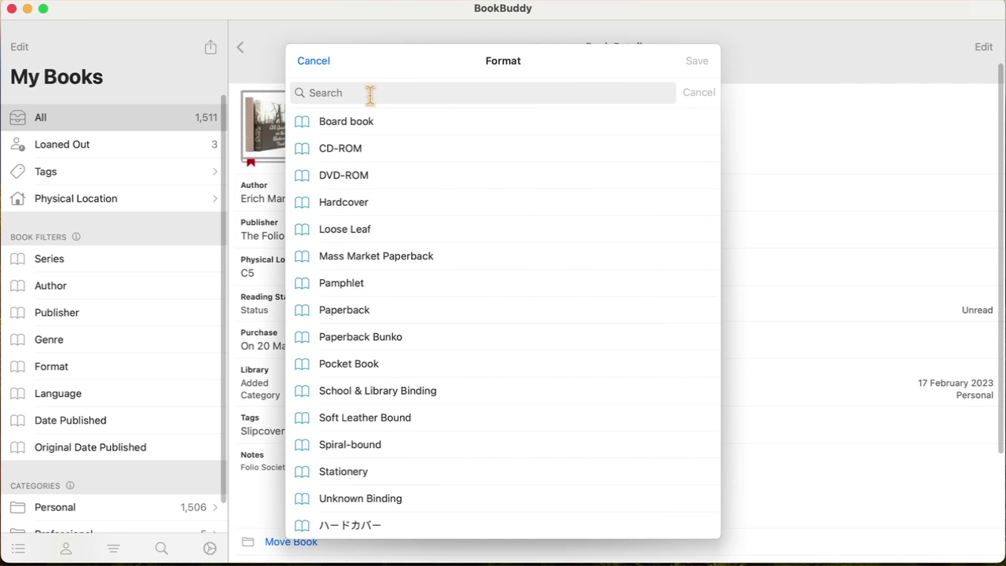
text(p)
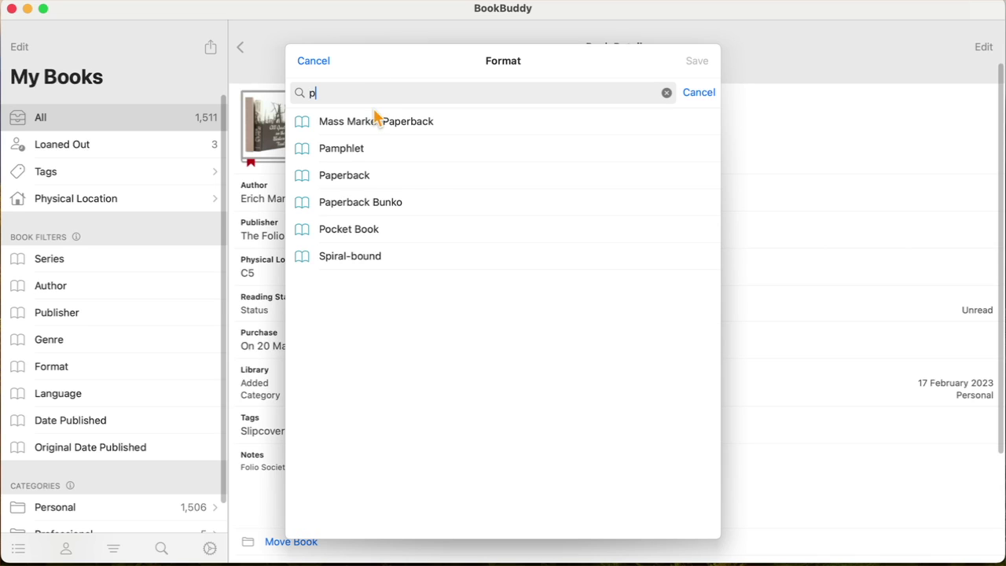
click(355, 180)
click(364, 180)
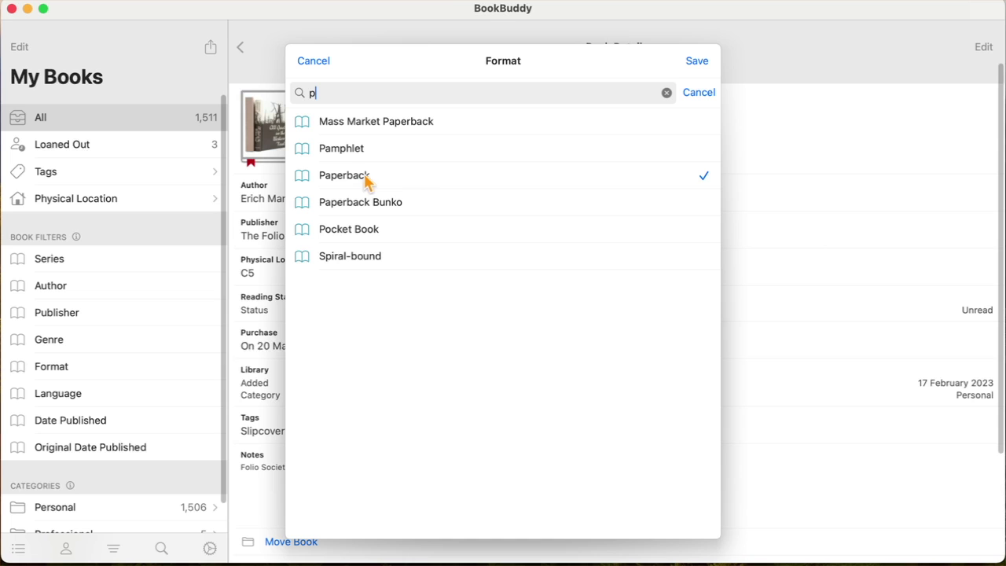
click(699, 63)
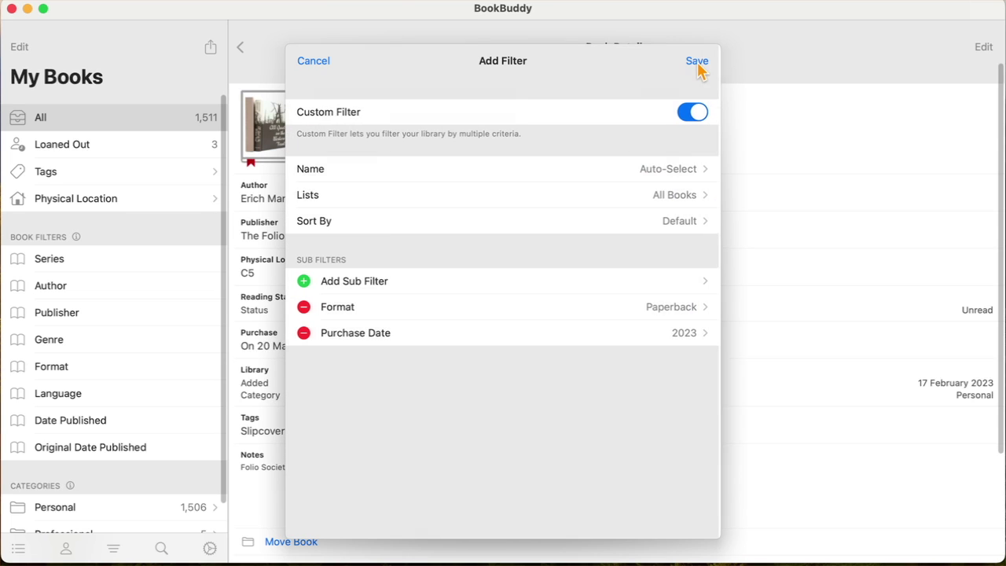
Save the new custom filter, review the books it lists, and return to the library filters
click(694, 61)
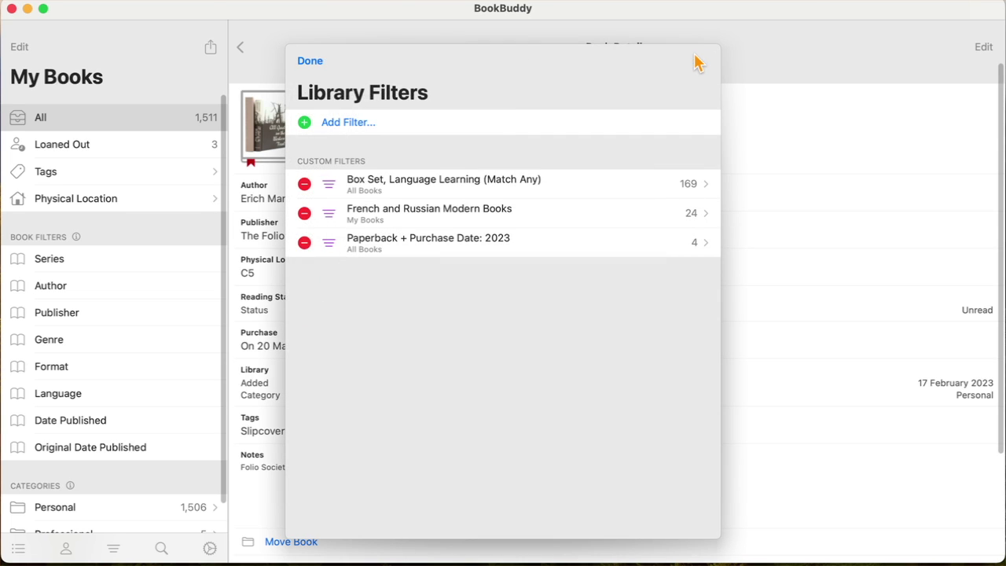
click(306, 67)
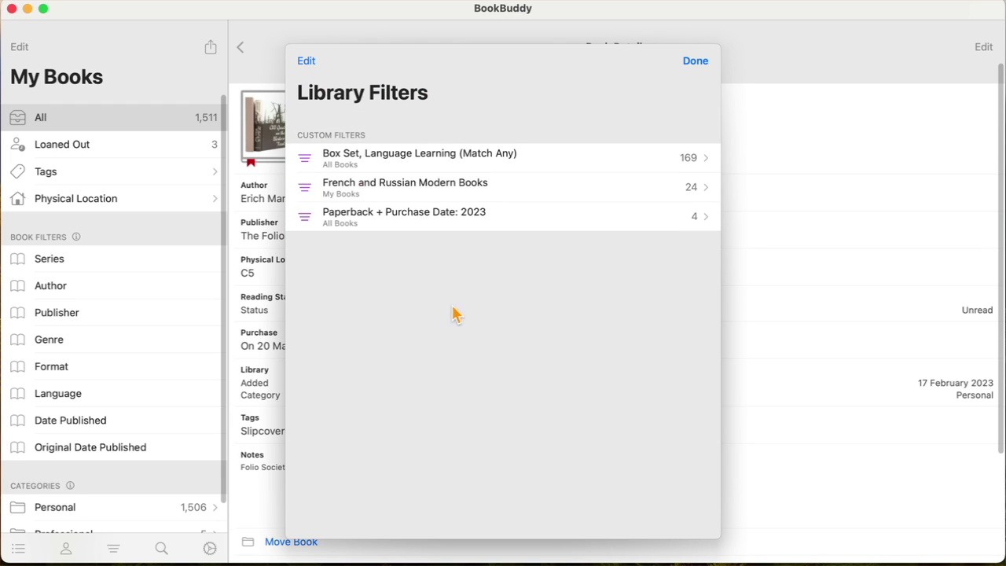
click(521, 224)
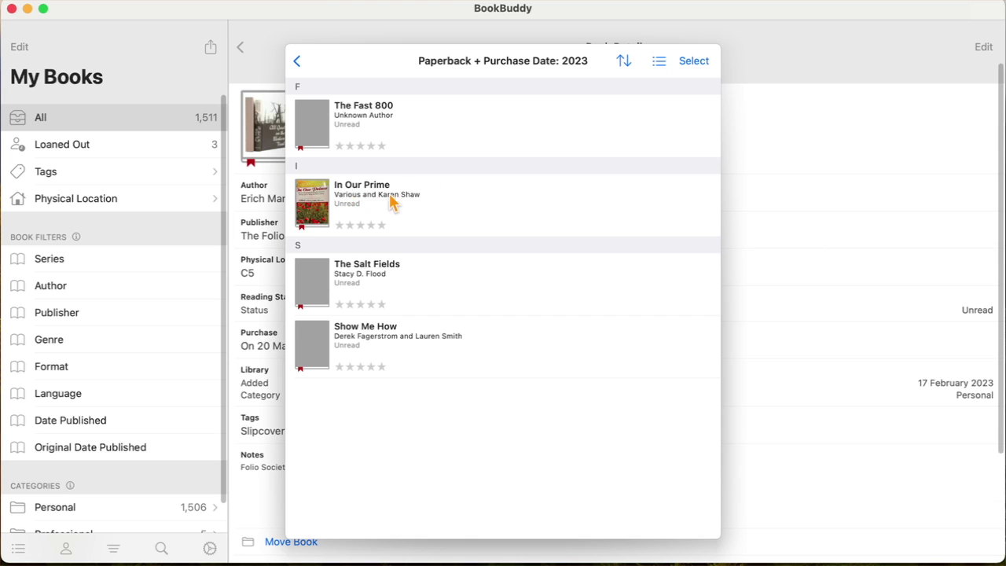
click(298, 62)
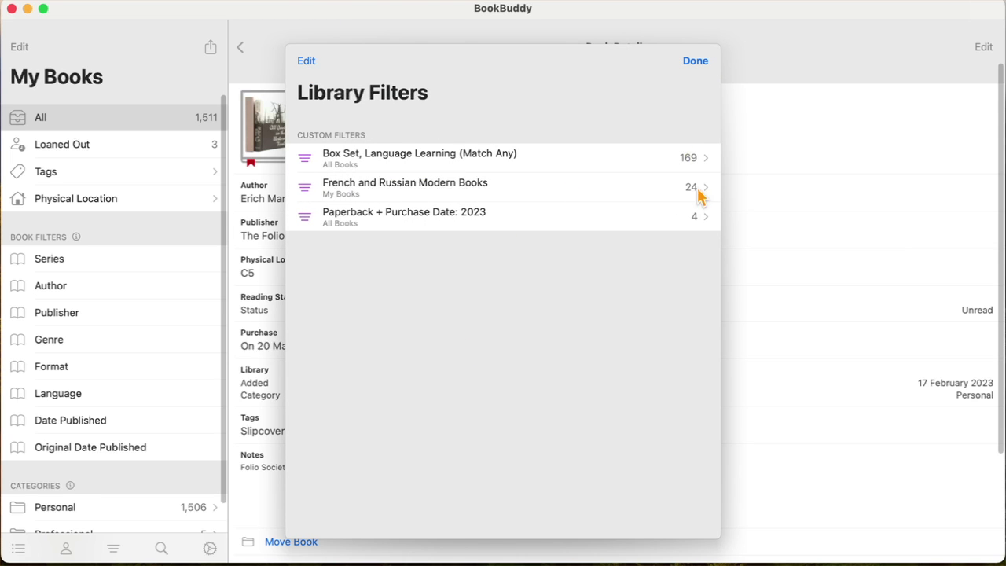
Close the library filters and look through the filter categories that can be shown in the My Books list
click(691, 61)
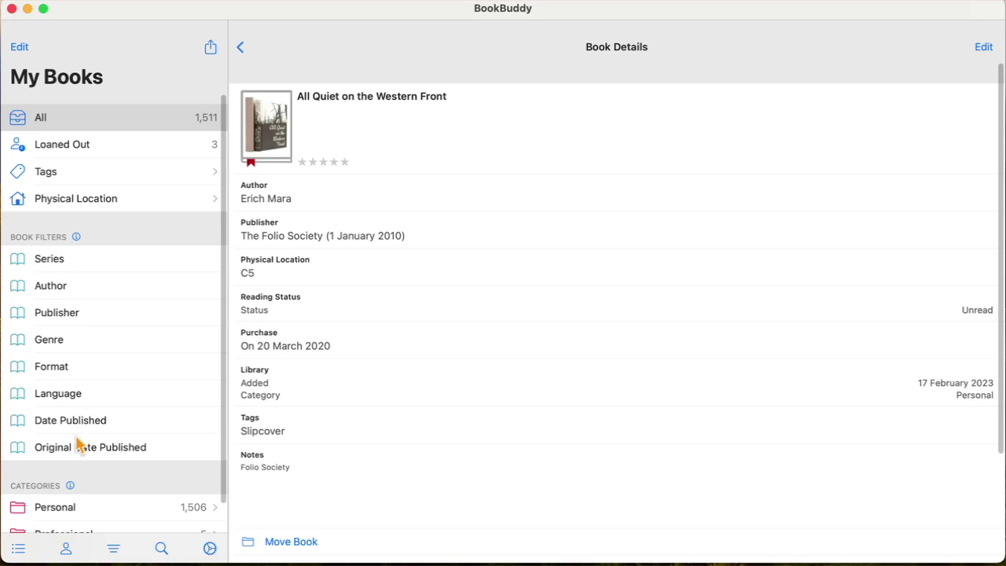
click(19, 47)
scroll(79, 326, down, 5)
scroll(74, 332, up, 3)
scroll(74, 325, down, 10)
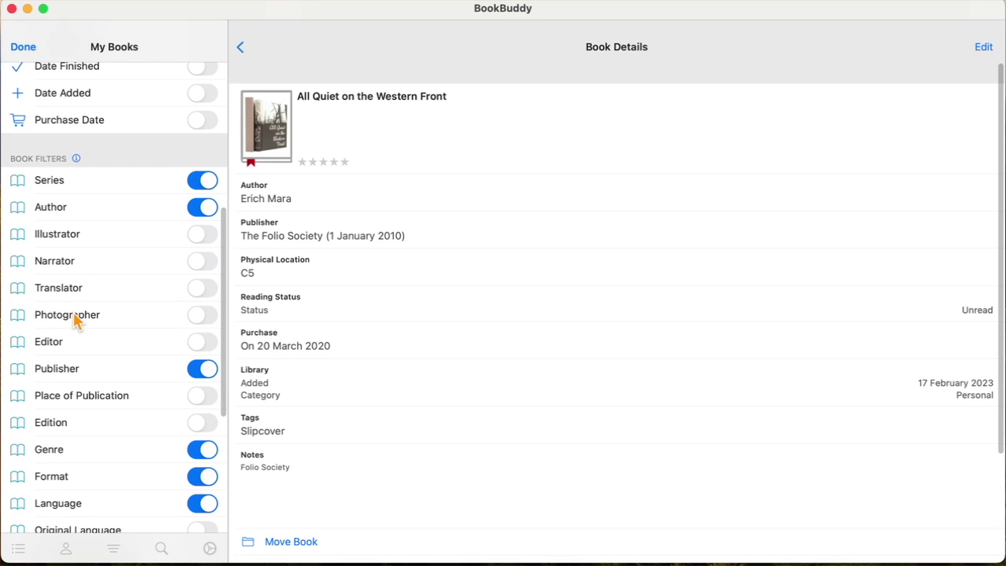
scroll(74, 318, up, 5)
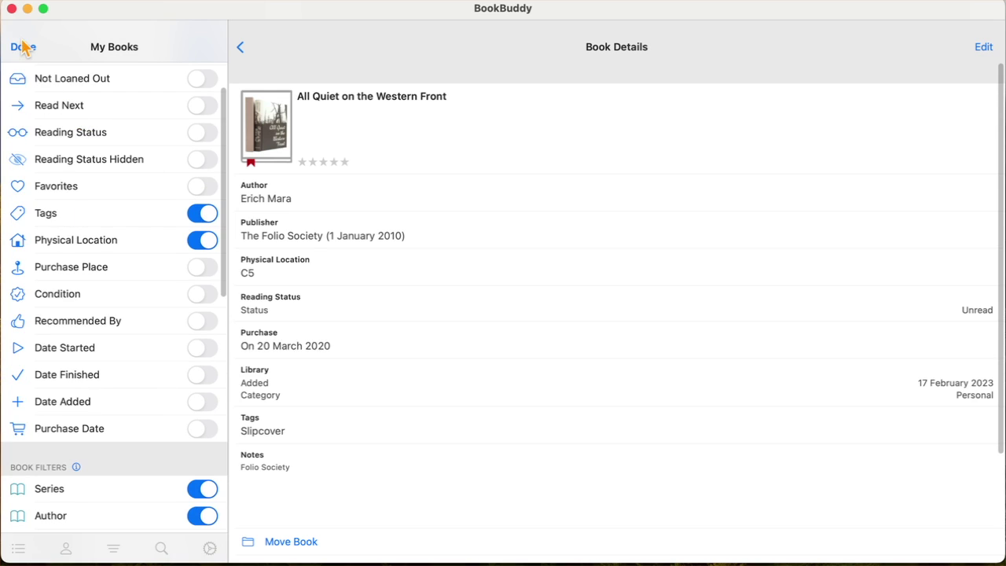
click(23, 47)
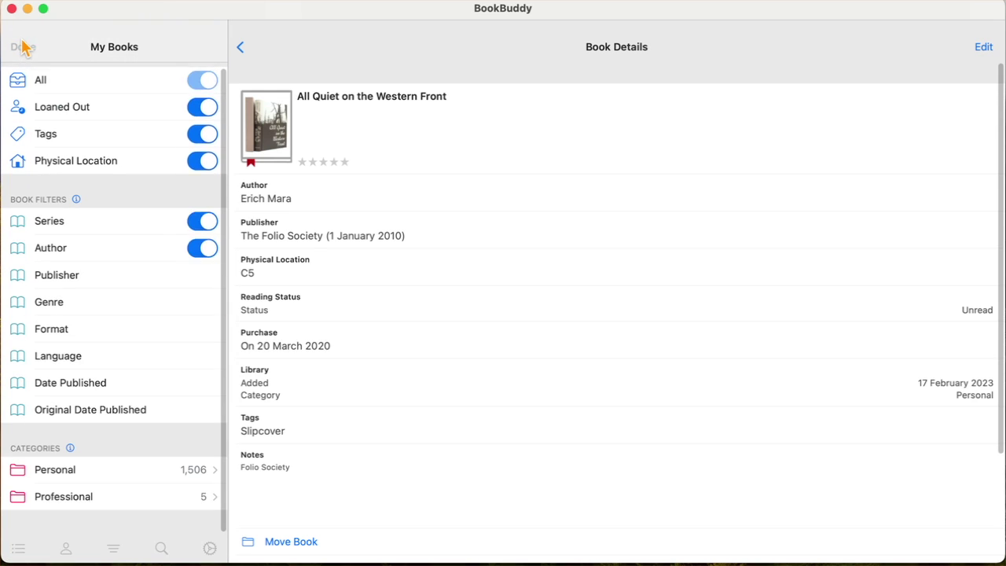
Search the Publisher filter for "fol" and show the books from The Folio Society
click(82, 277)
scroll(87, 279, down, 4)
scroll(89, 275, up, 4)
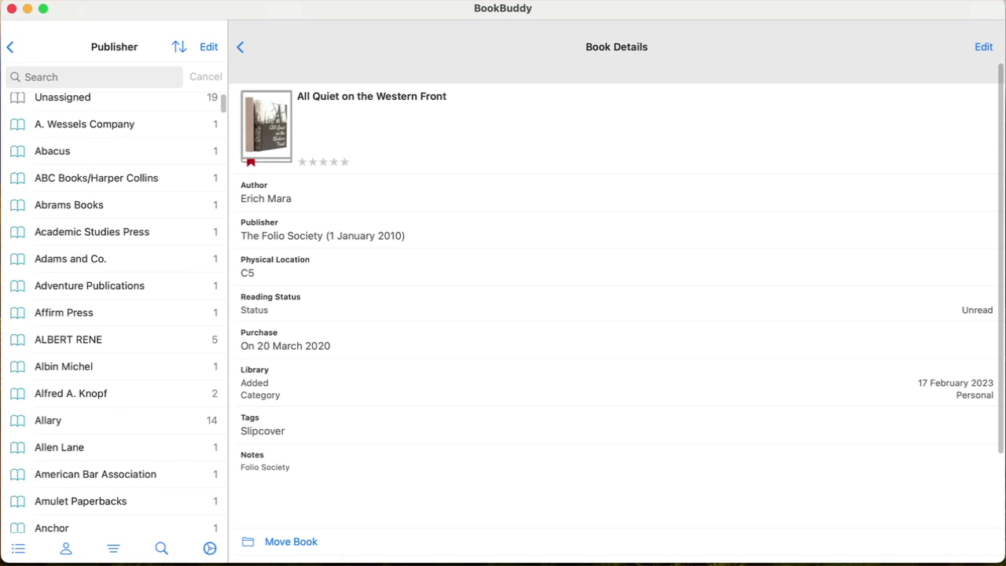
click(39, 76)
text(fol)
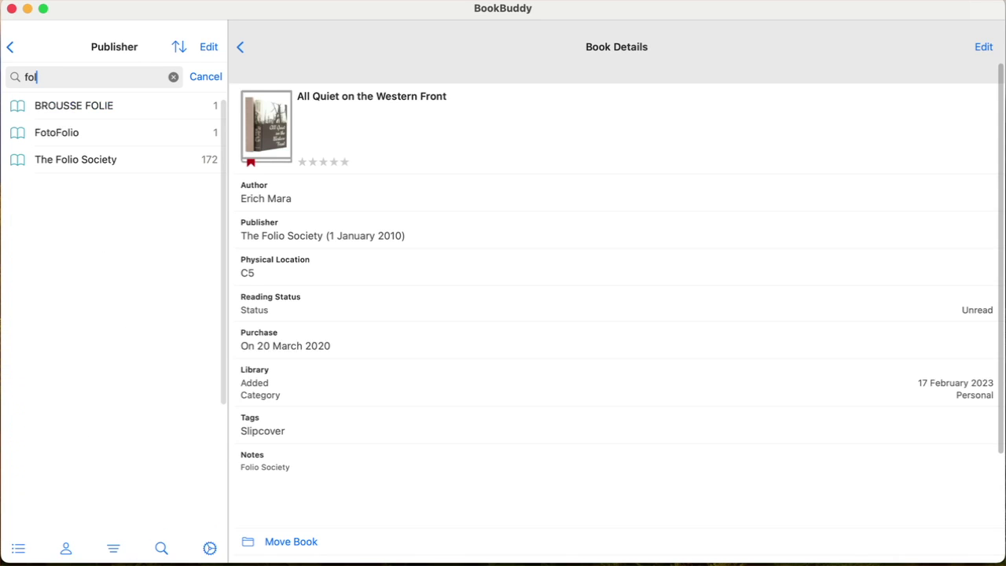
click(74, 162)
Browse The Folio Society's books and jump to the titles beginning with K
scroll(638, 500, down, 3)
scroll(646, 326, down, 10)
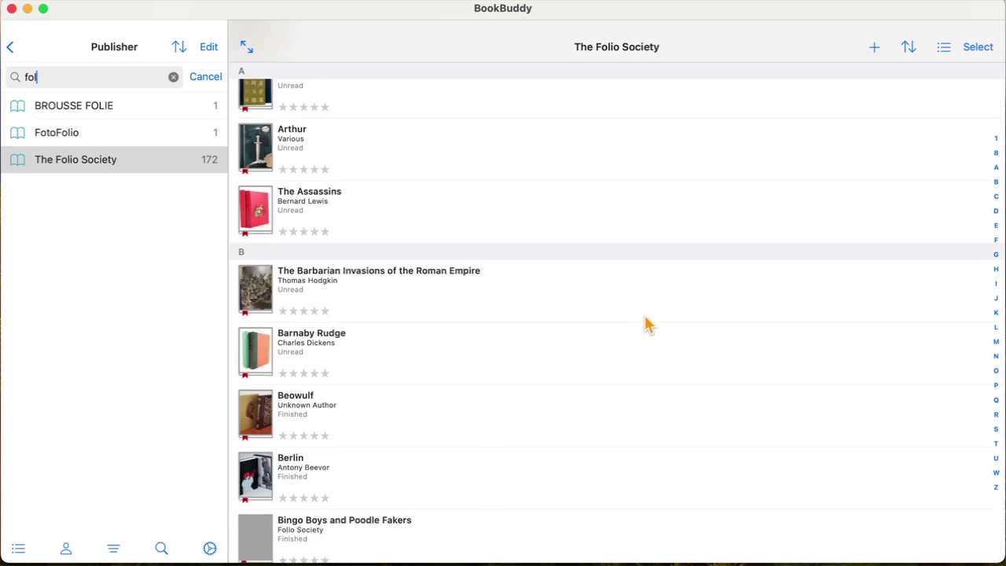
scroll(628, 314, up, 8)
scroll(577, 275, up, 4)
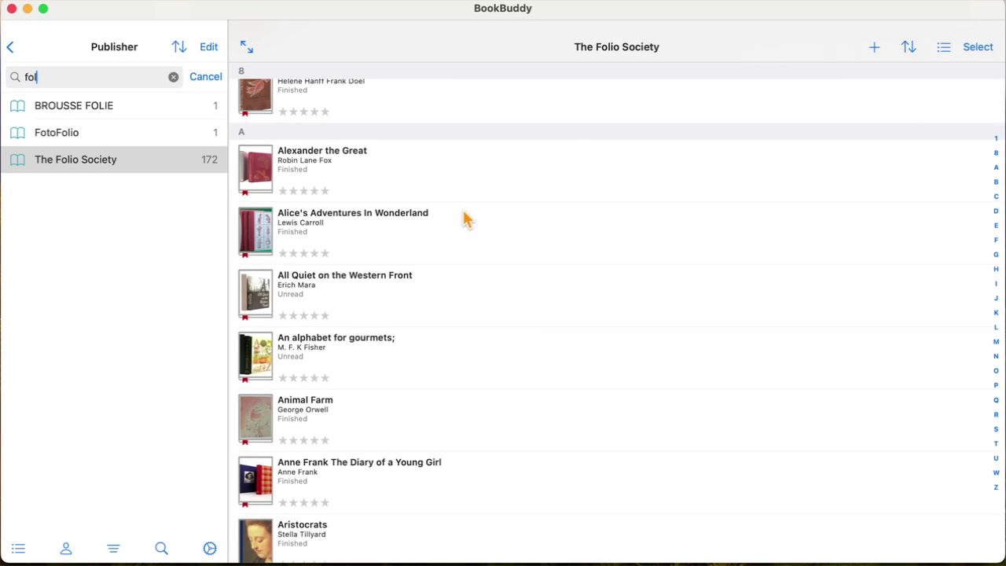
scroll(377, 280, up, 2)
scroll(388, 270, down, 6)
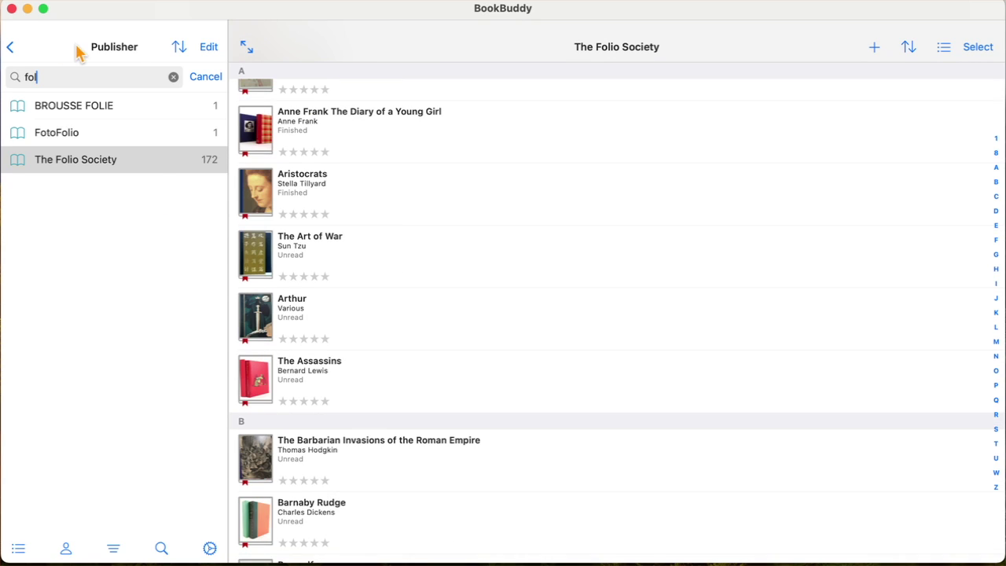
scroll(696, 359, down, 5)
scroll(687, 353, up, 1)
scroll(688, 354, down, 2)
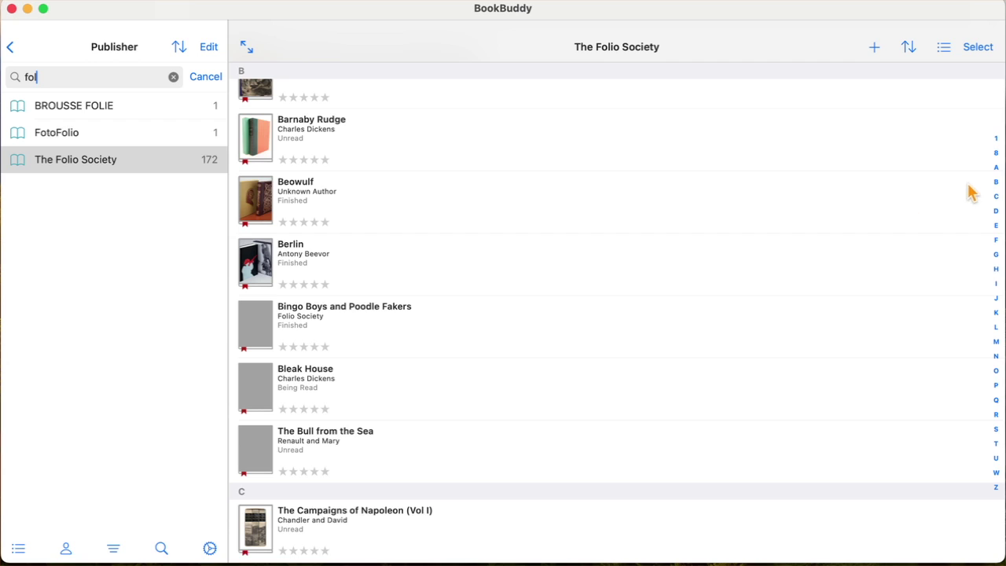
click(996, 313)
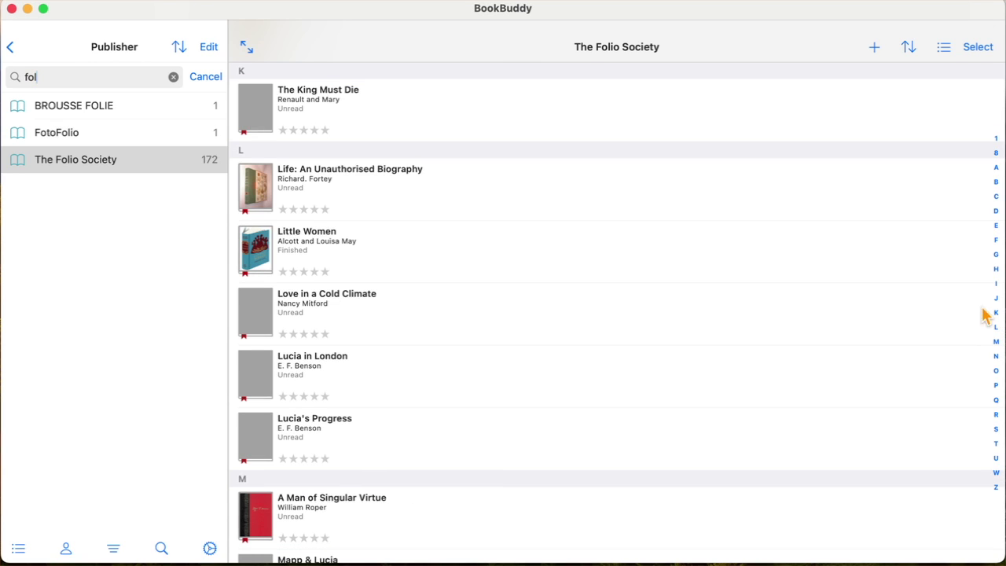
Look through all the sorting options available for The Folio Society's book list
click(908, 48)
scroll(817, 432, down, 3)
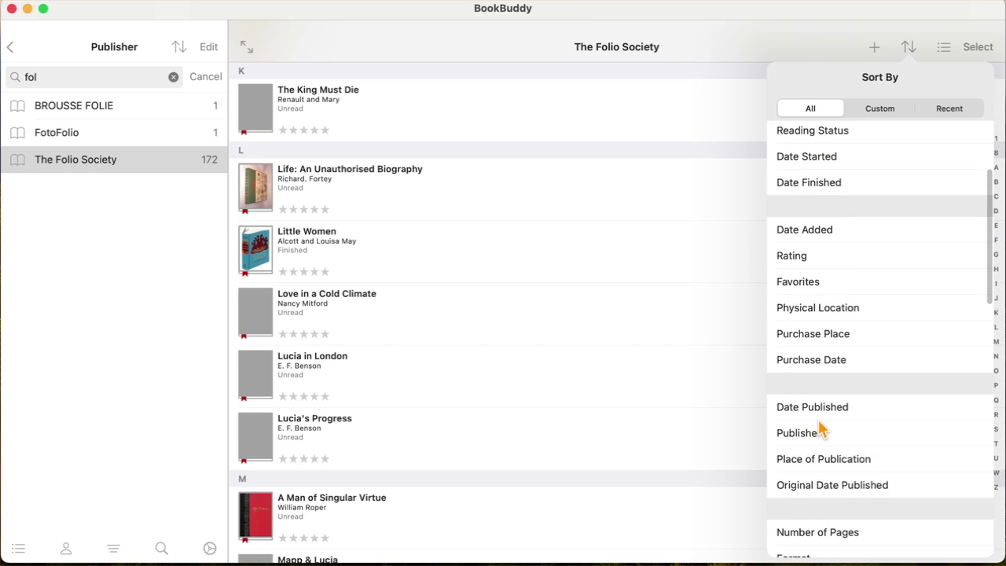
scroll(820, 429, down, 4)
scroll(825, 406, down, 3)
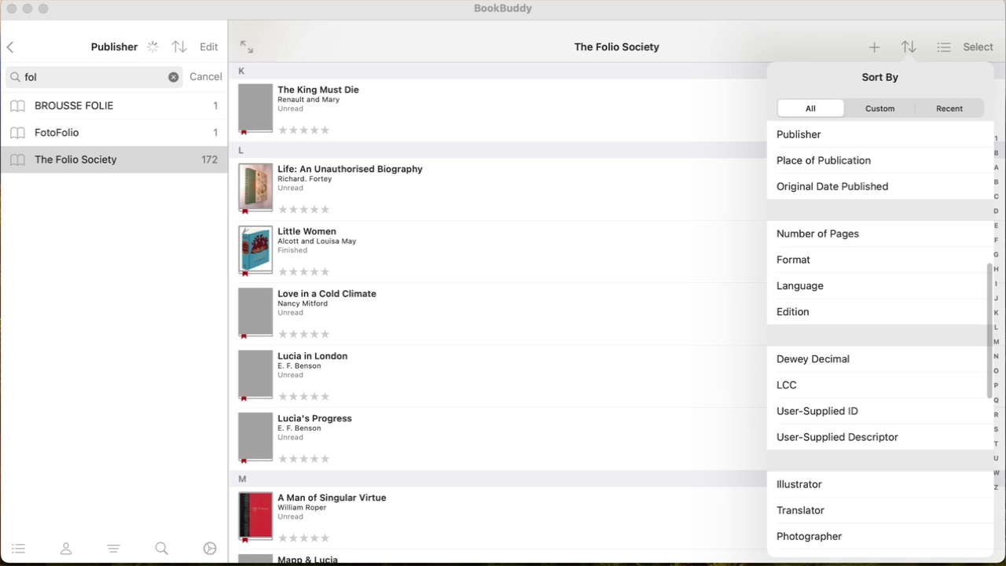
mouse_move(465, 384)
mouse_down()
mouse_move(842, 285)
mouse_move(613, 336)
mouse_move(750, 309)
mouse_up()
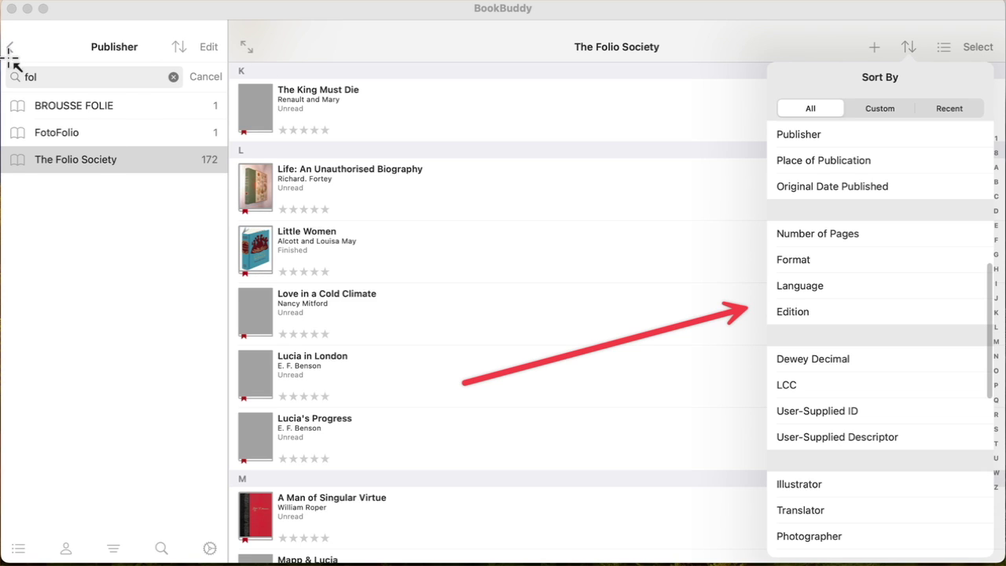
drag(9, 50, 363, 397)
mouse_move(636, 222)
mouse_down()
mouse_move(350, 365)
mouse_move(204, 383)
mouse_up()
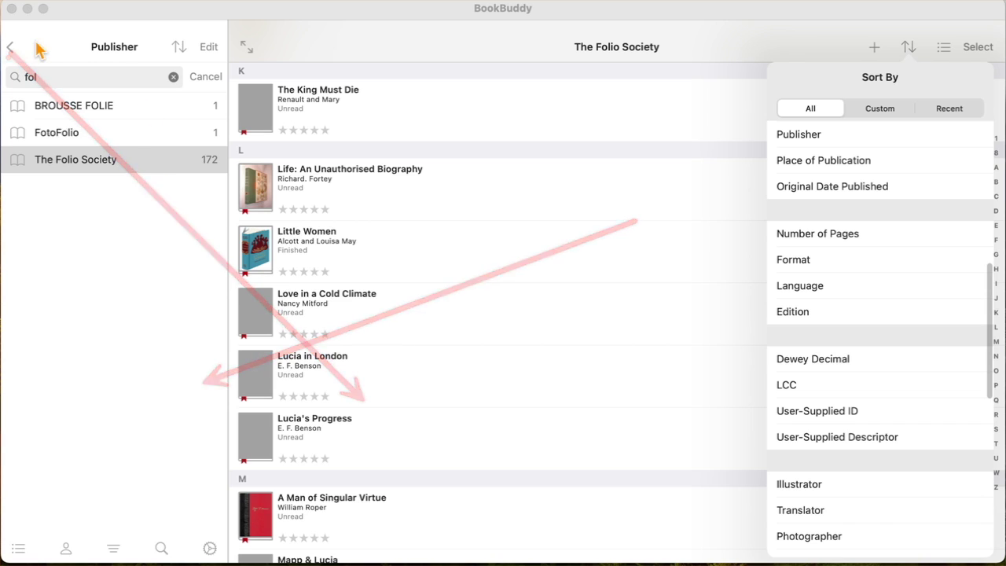
Dismiss the sorting options and return from the publishers to the main My Books list
click(9, 50)
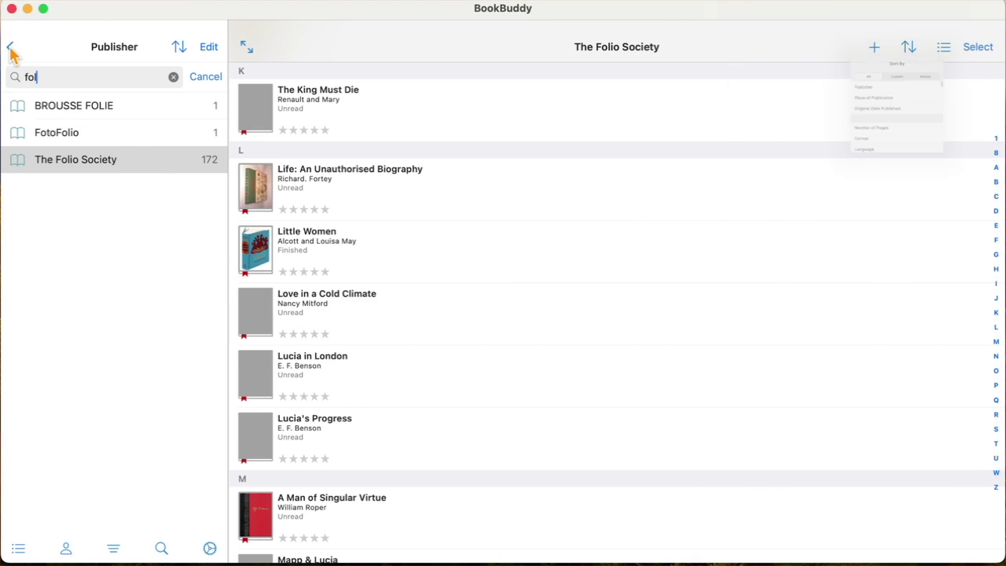
click(9, 49)
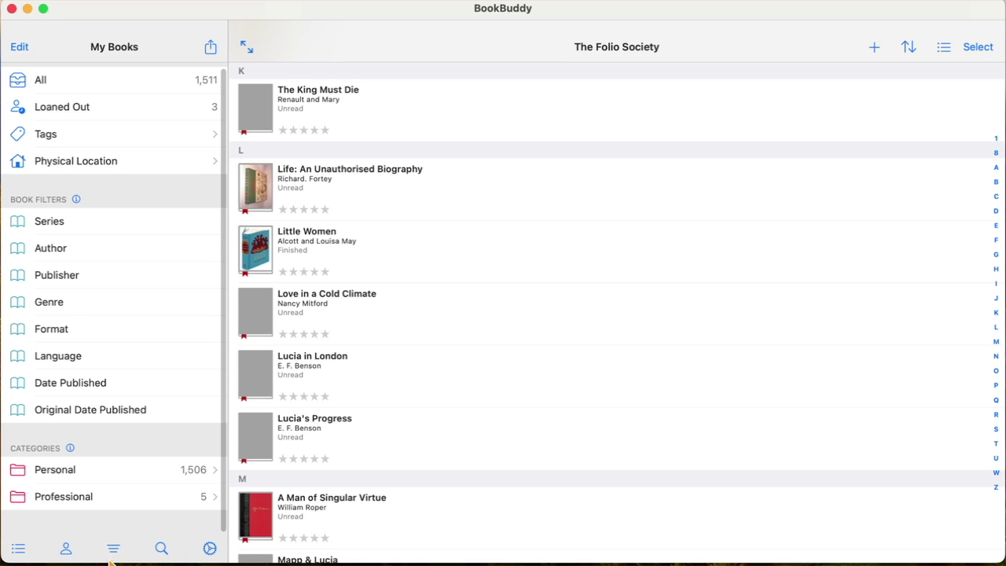
scroll(114, 305, up, 2)
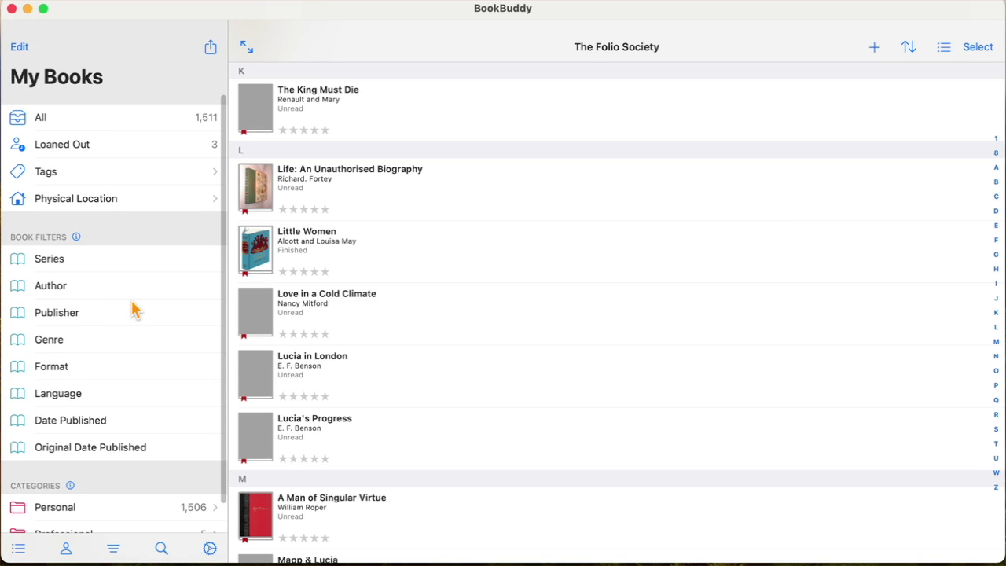
scroll(126, 312, down, 2)
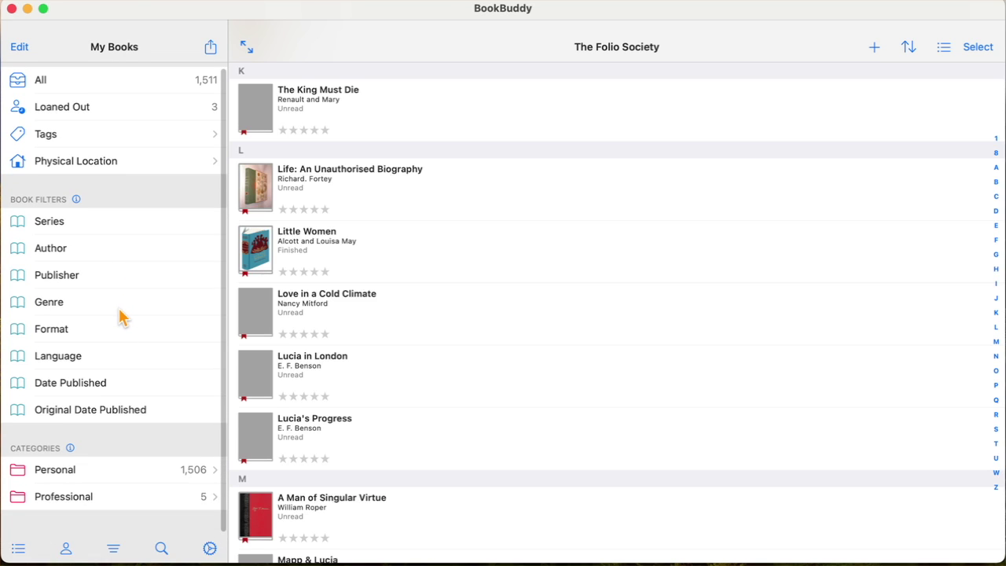
In the Paperback + Purchase Date: 2023 custom filter, add the years 2020, 2021, 2022 and 2024 to the Purchase Date sub filter
click(113, 549)
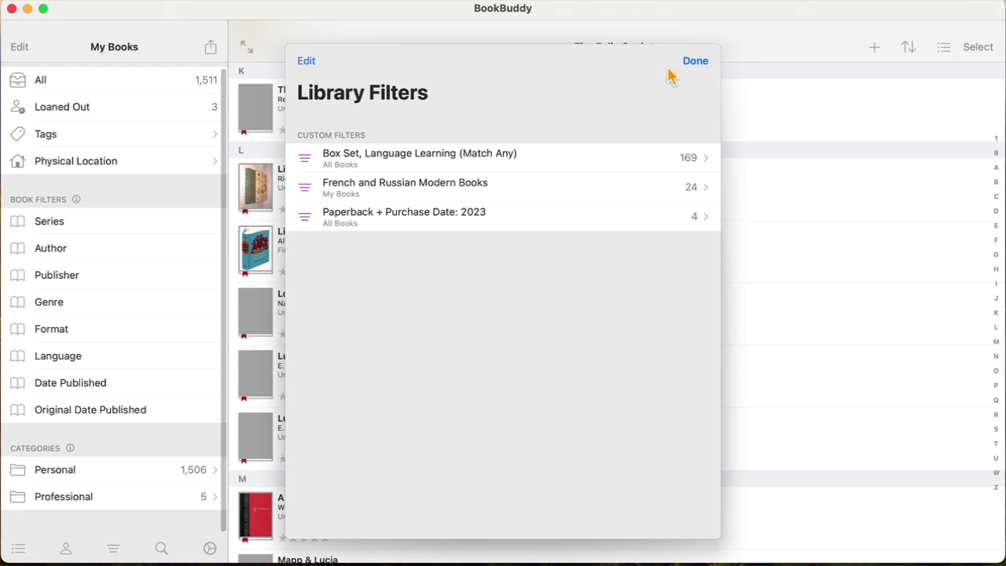
click(306, 61)
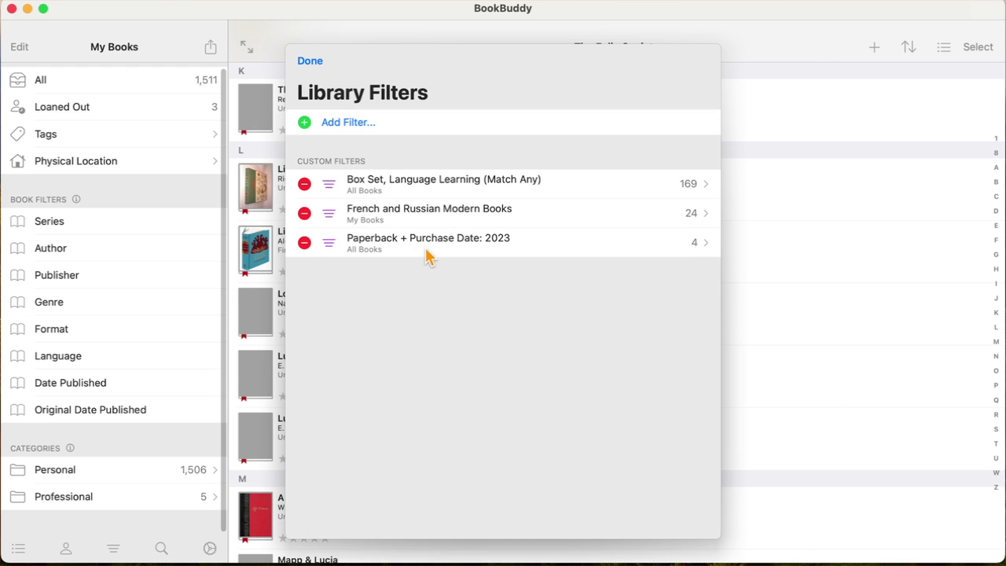
click(454, 246)
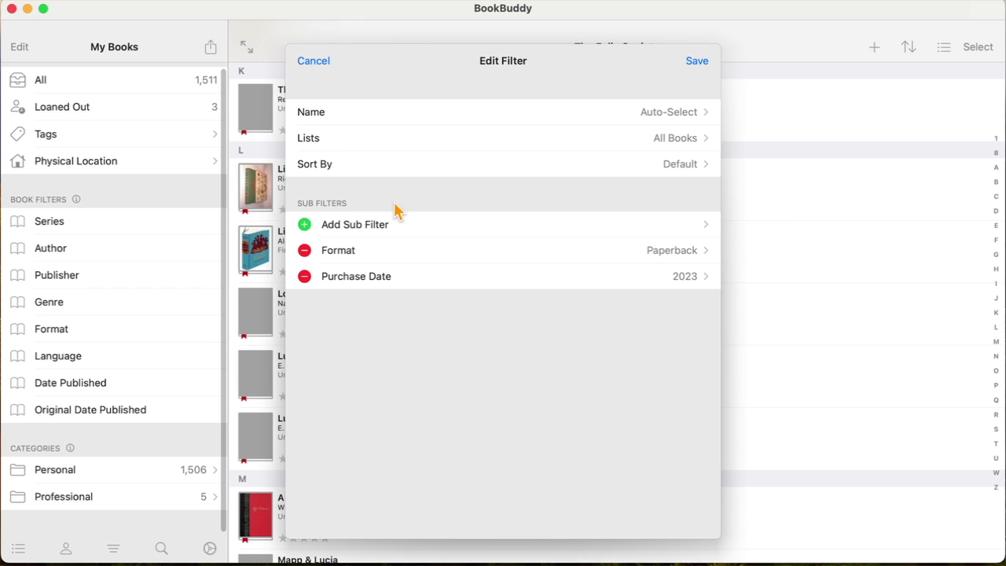
click(410, 278)
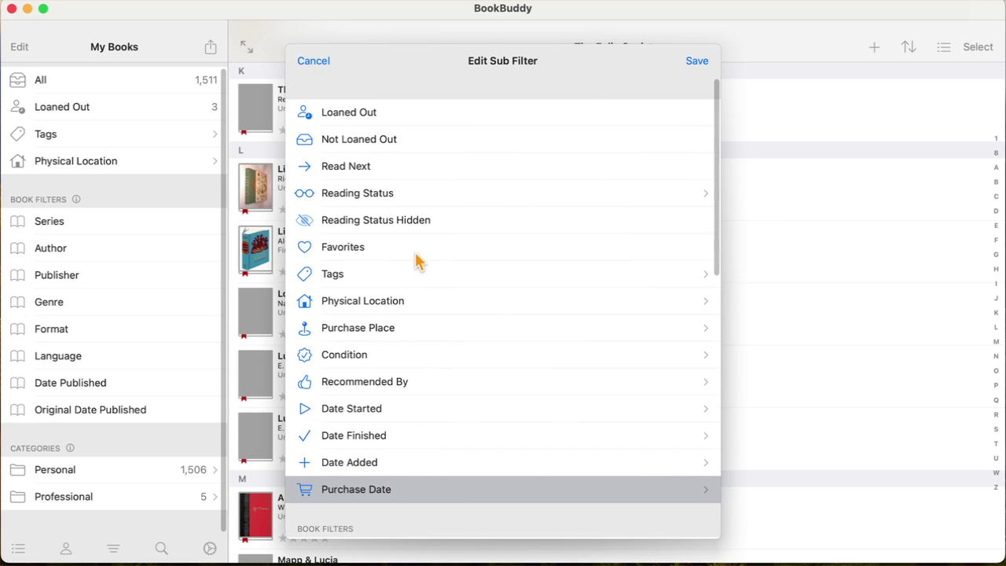
click(372, 488)
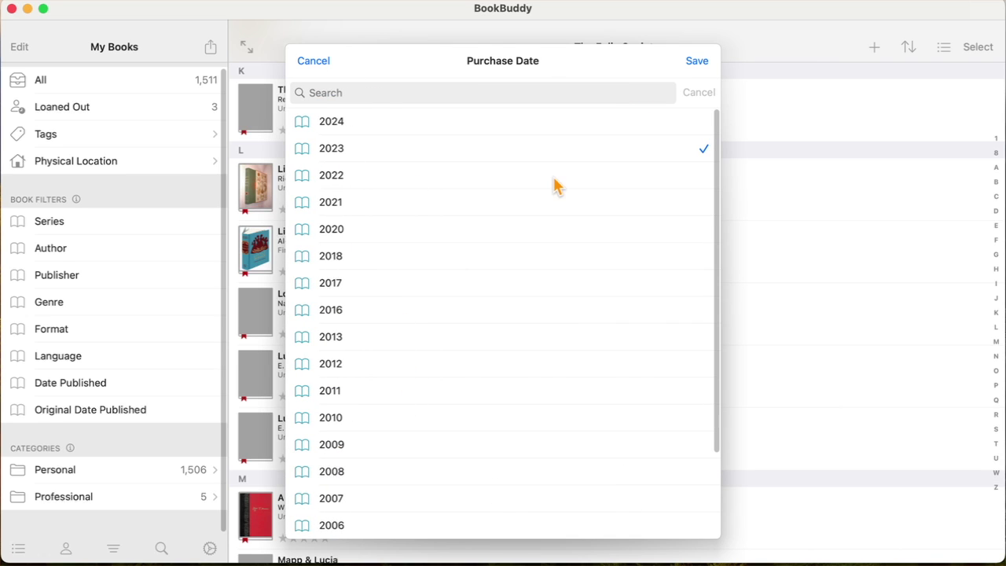
click(547, 205)
click(543, 230)
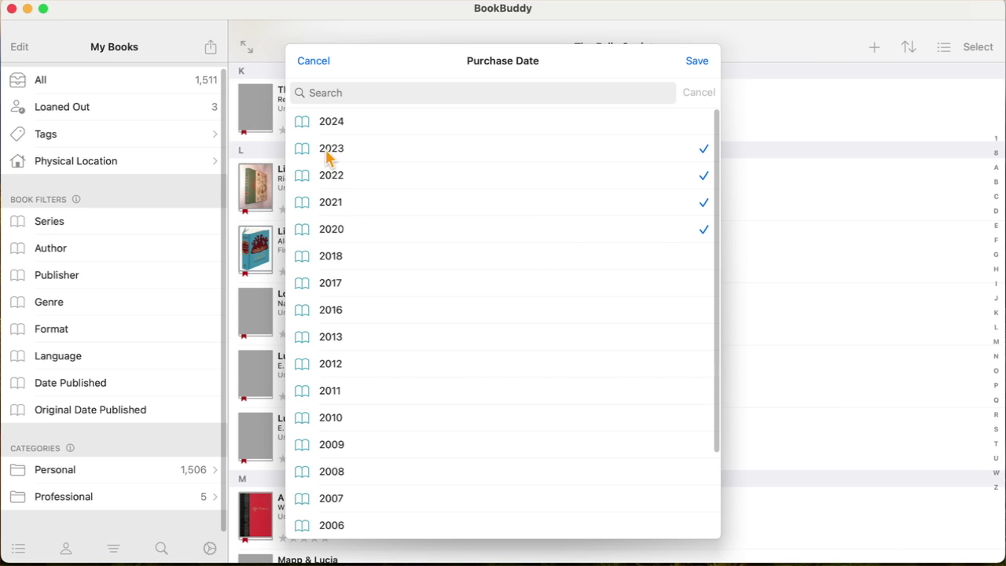
click(370, 94)
click(424, 122)
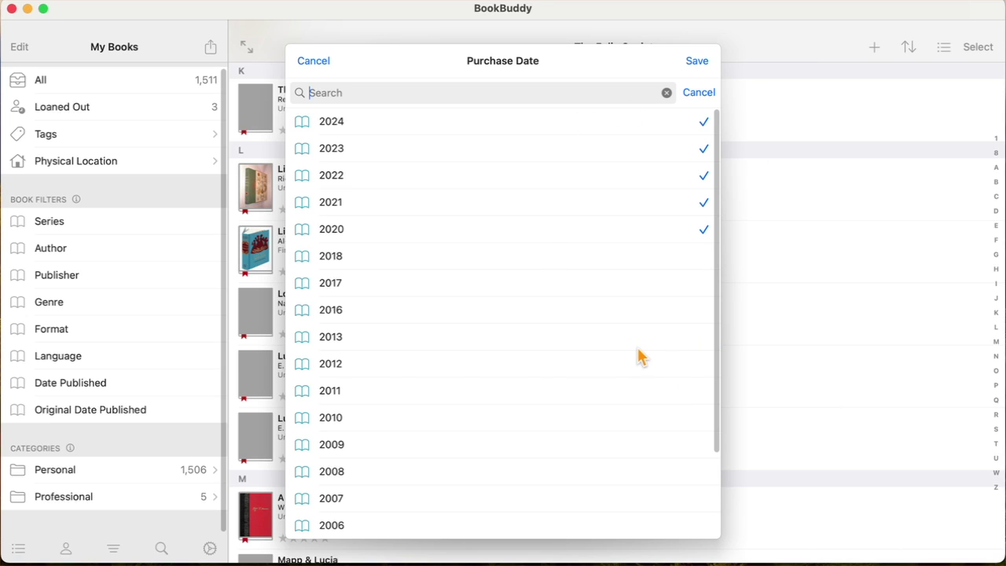
scroll(532, 335, down, 1)
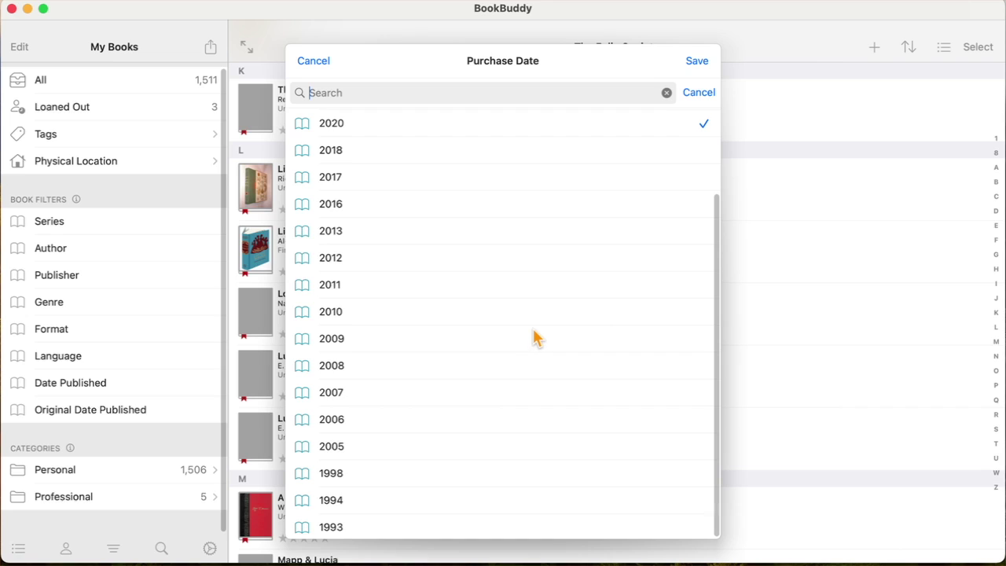
scroll(538, 337, up, 3)
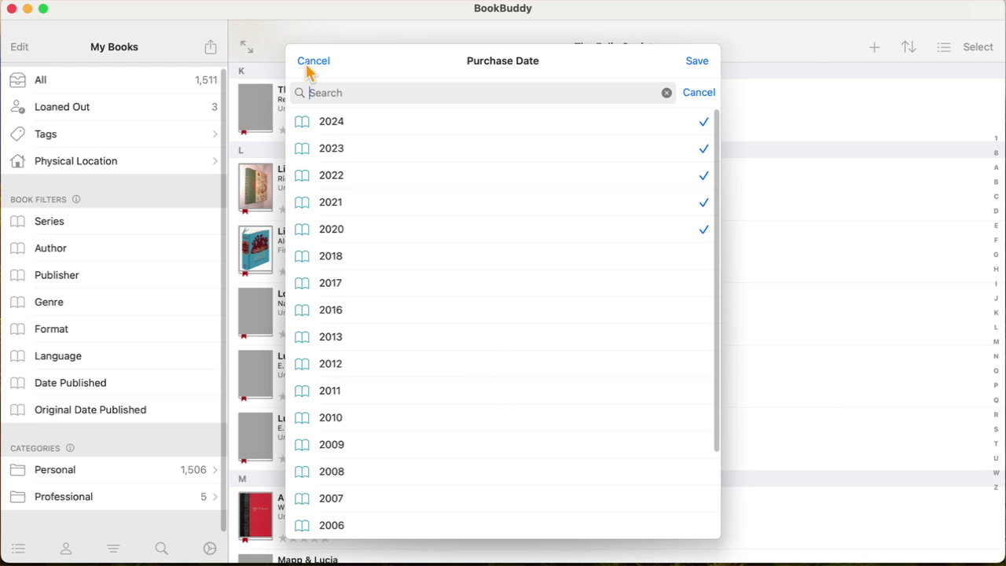
Save the Purchase Date sub filter and the edited custom filter, and finish editing the library filters
click(695, 63)
click(695, 63)
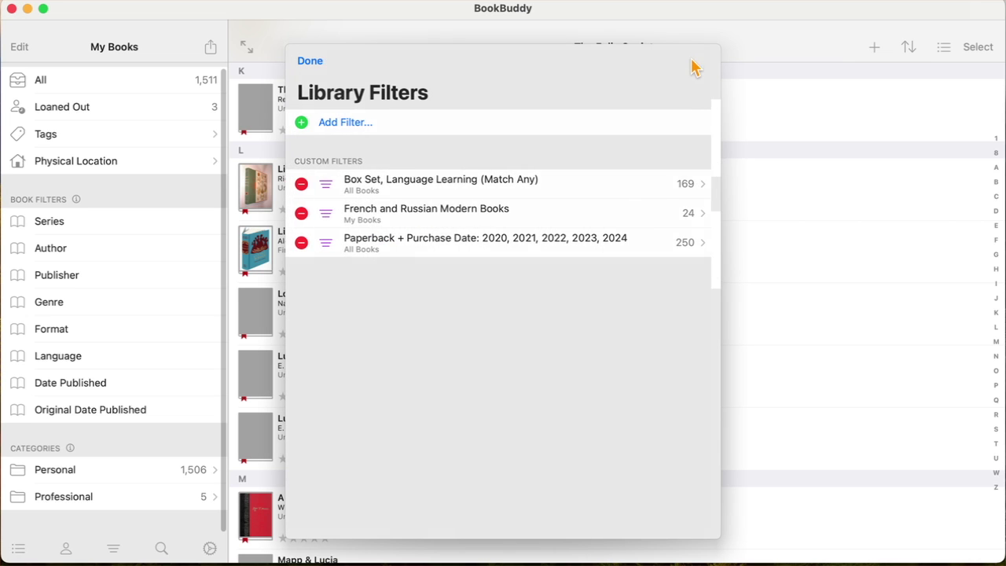
click(313, 61)
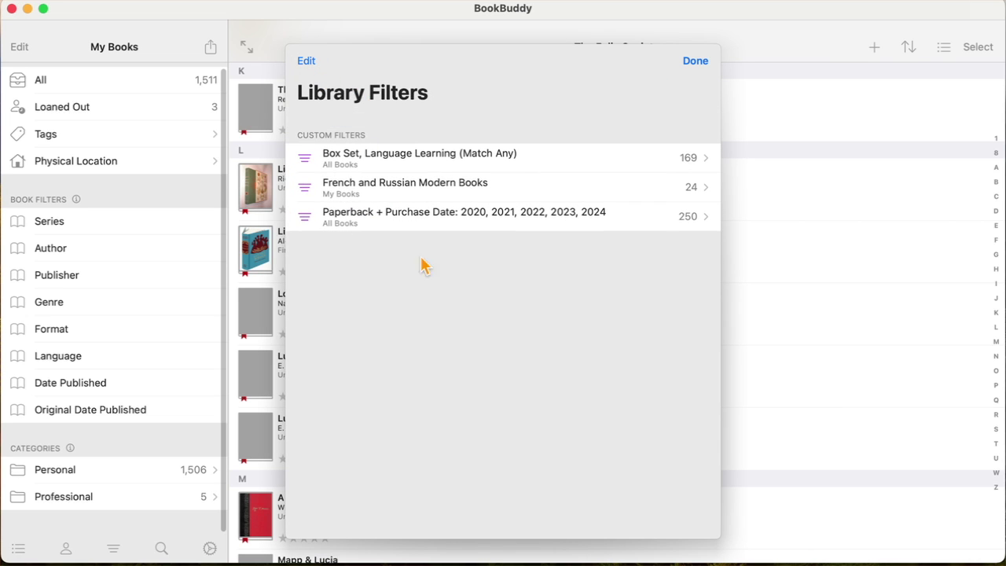
Browse the books matched by the paperback filter for 2020 to 2024, and close the library filters
click(428, 216)
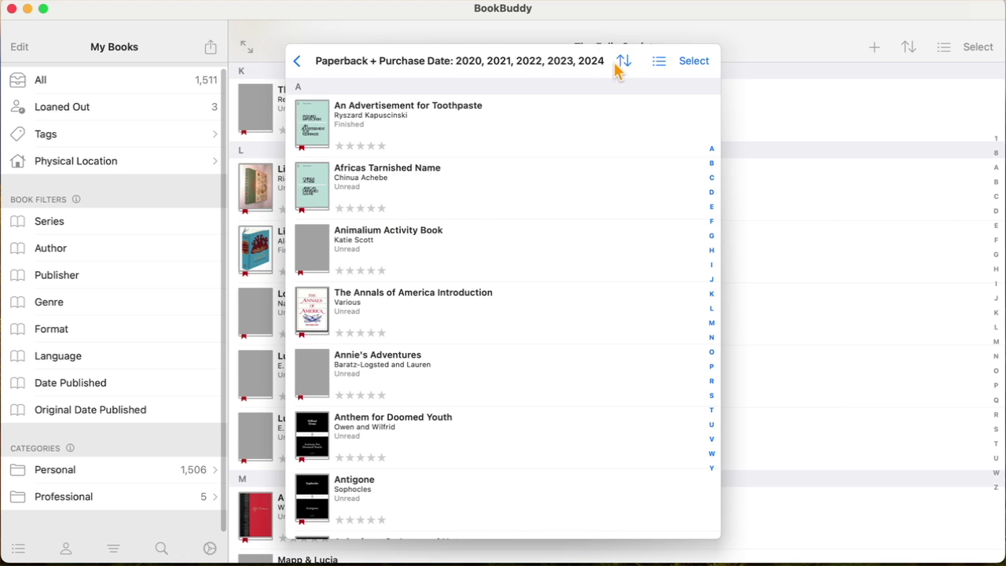
scroll(431, 437, down, 10)
scroll(432, 436, down, 15)
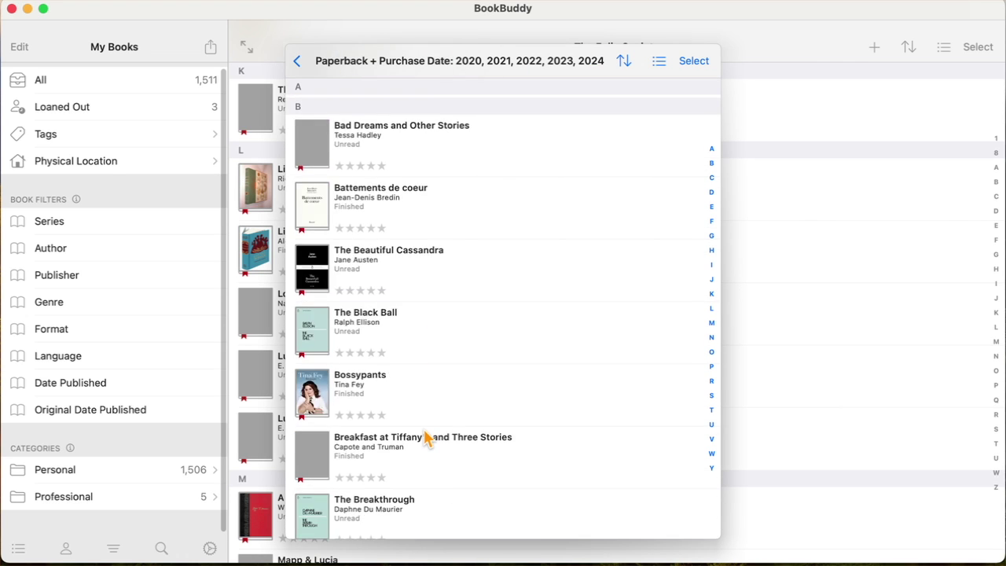
scroll(427, 464, down, 10)
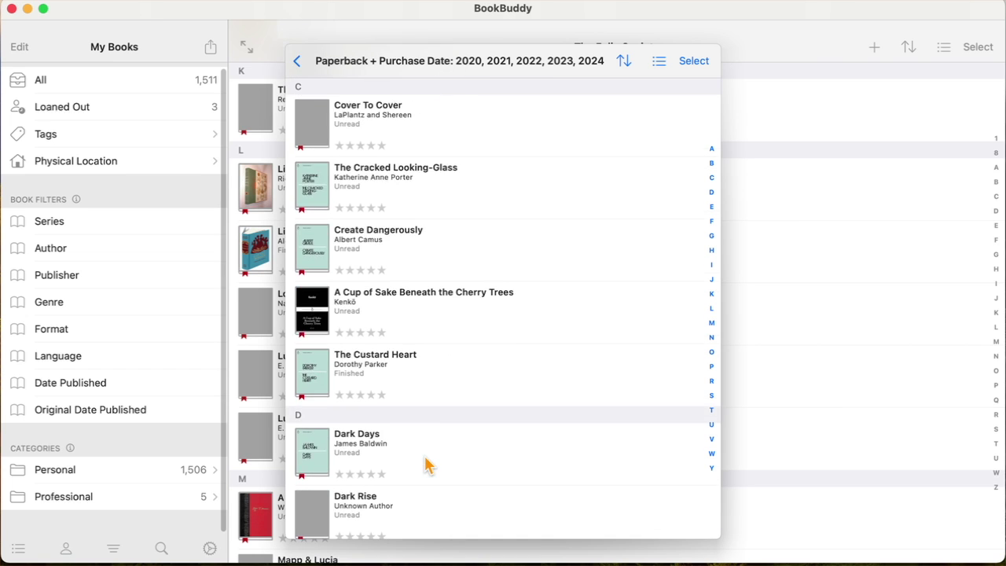
click(298, 62)
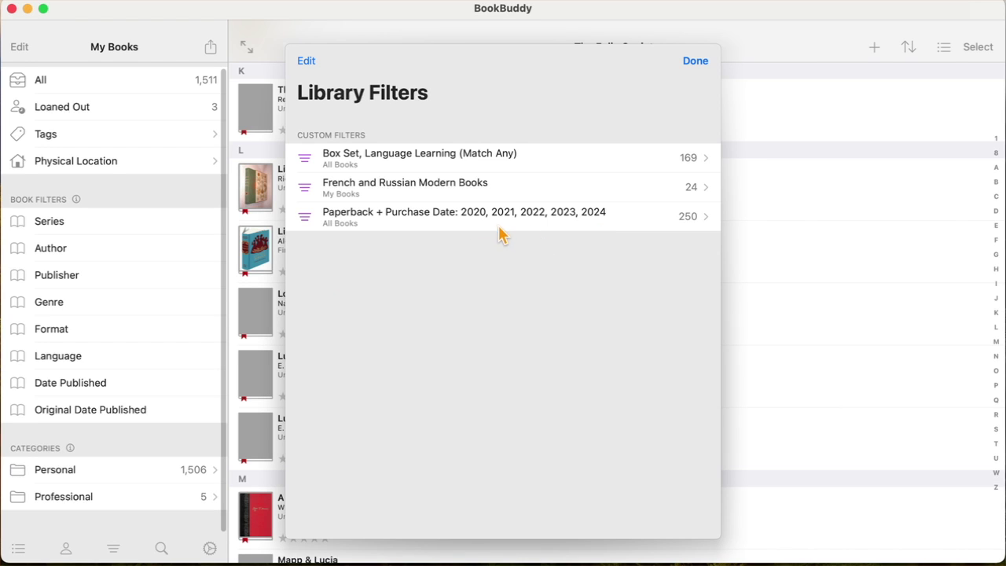
click(695, 62)
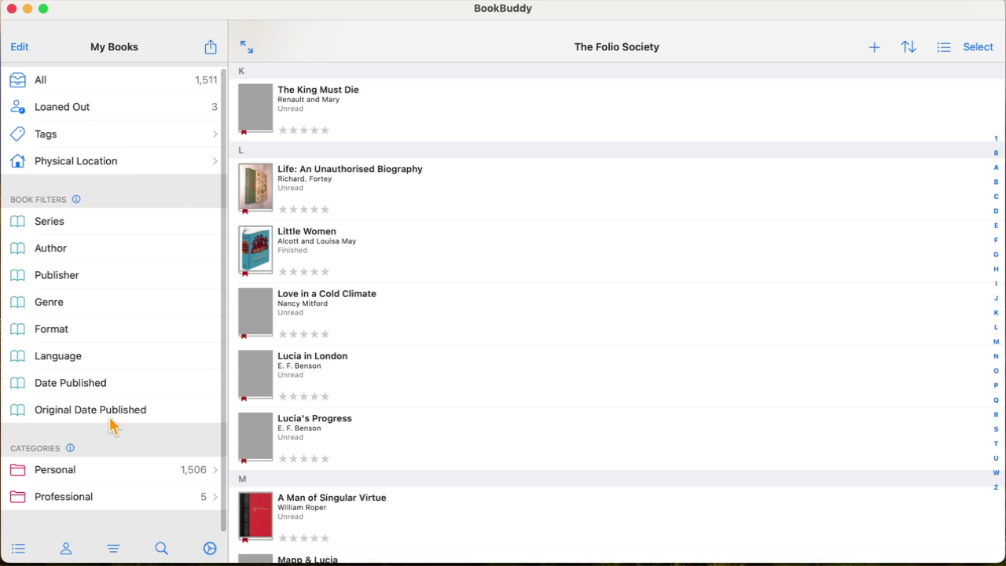
Open the Genre book filter and look through the full list of genres and how many books each holds
click(74, 300)
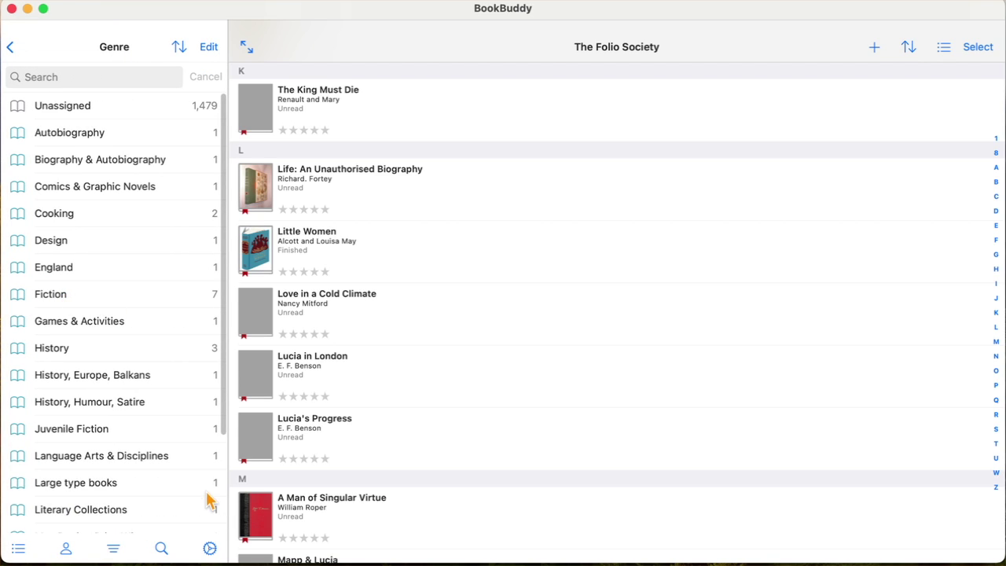
scroll(130, 220, down, 3)
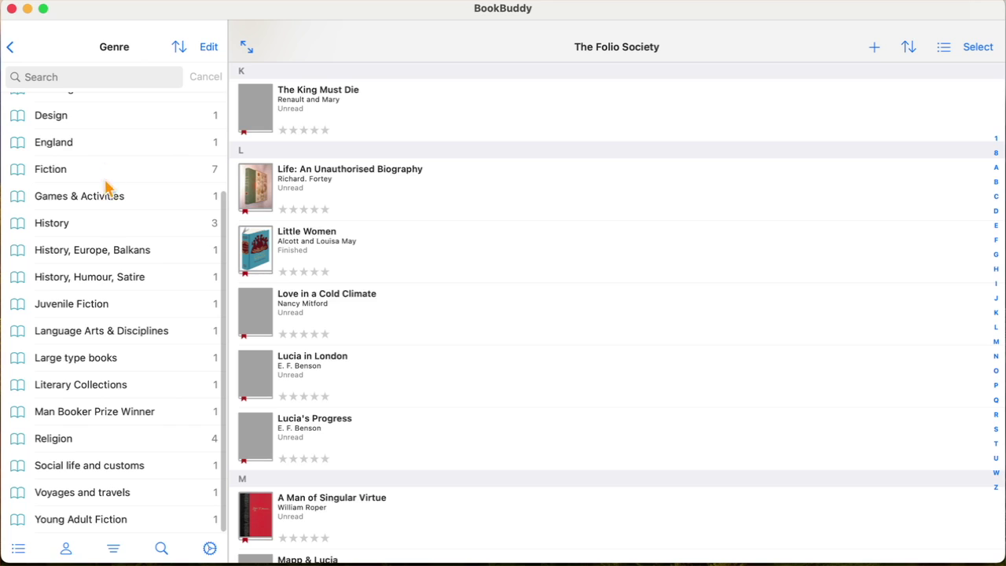
scroll(102, 335, up, 3)
scroll(113, 365, up, 1)
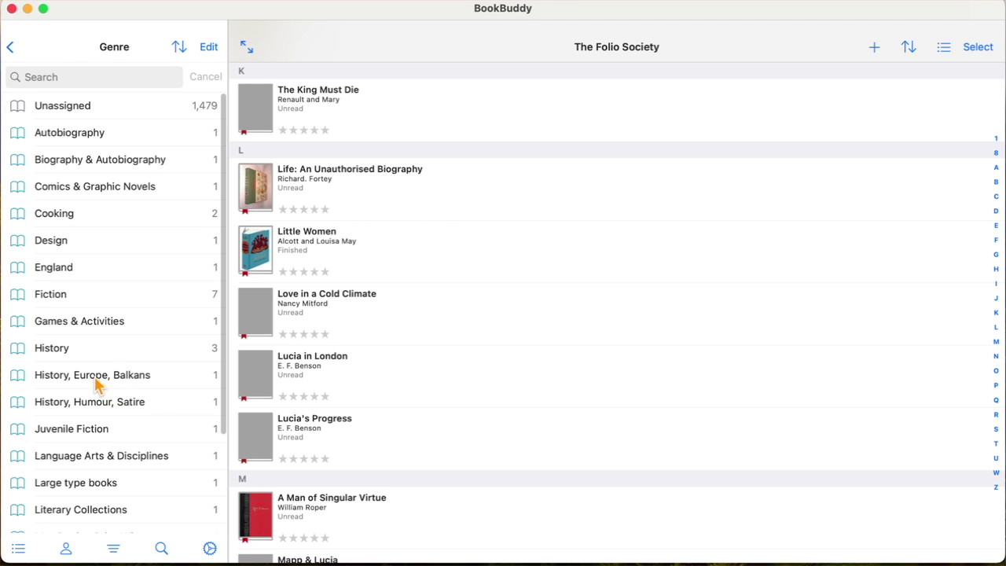
scroll(101, 397, down, 1)
scroll(100, 396, down, 3)
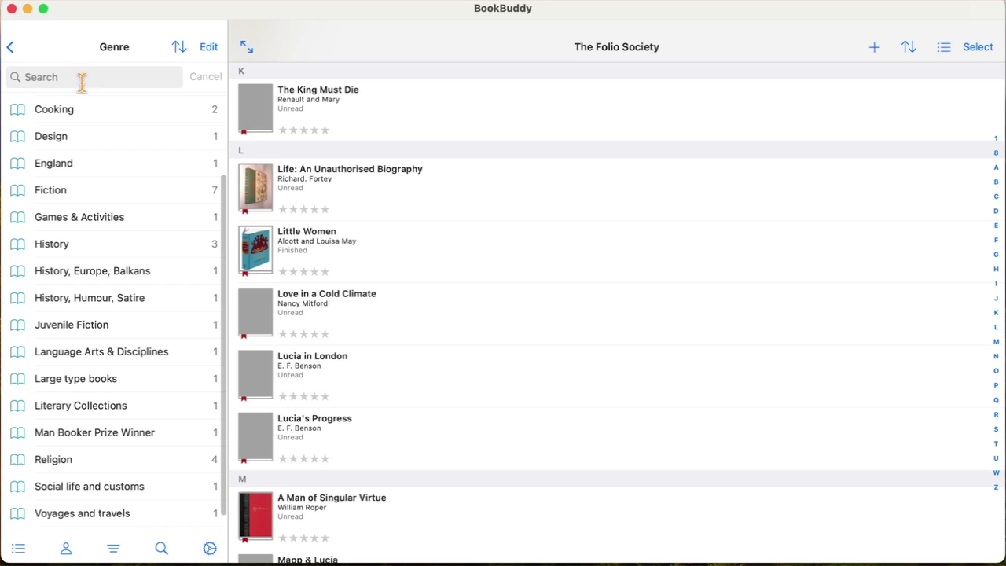
scroll(63, 283, up, 3)
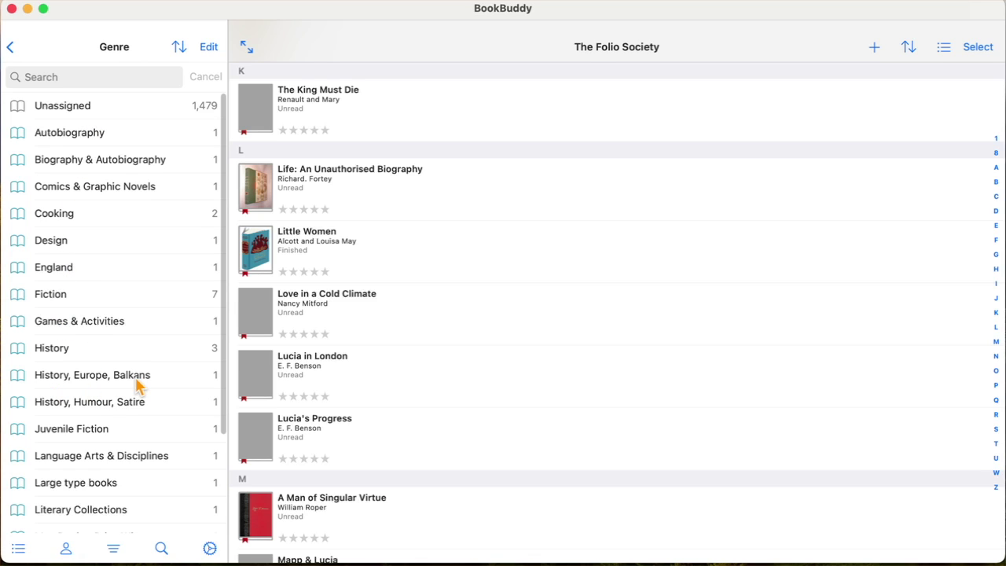
scroll(87, 393, down, 4)
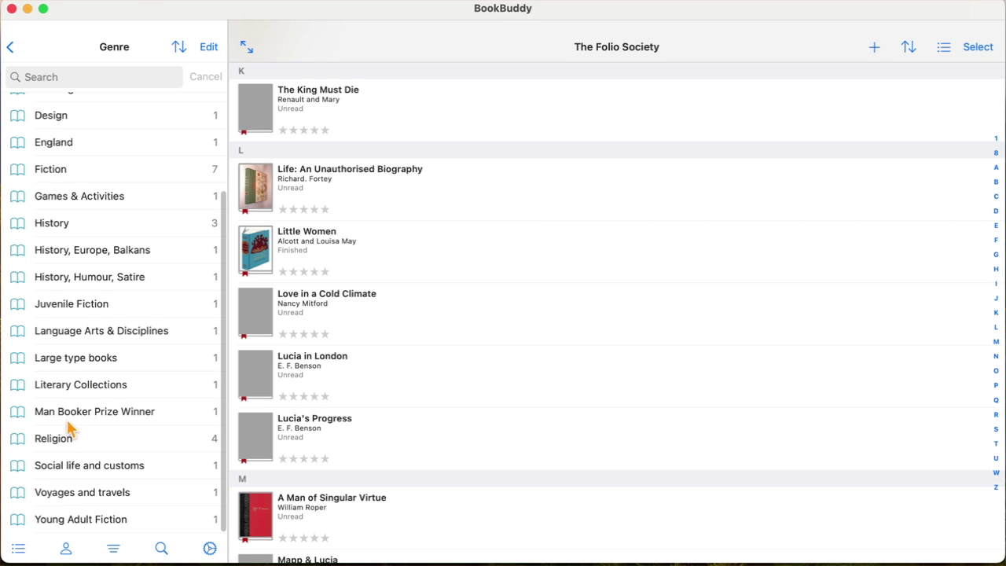
scroll(87, 389, up, 4)
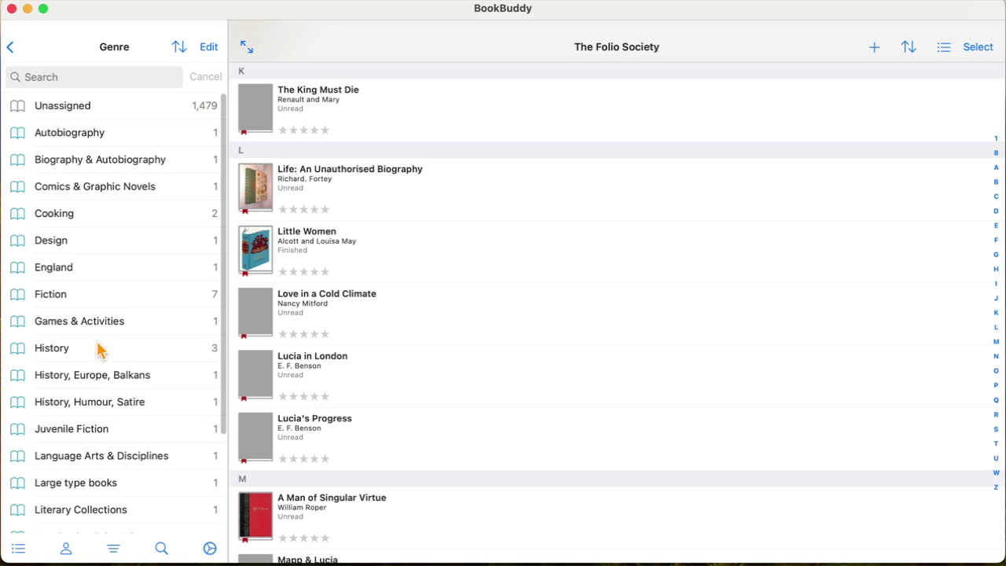
Search the genre list for "histo"
click(103, 76)
text(hi)
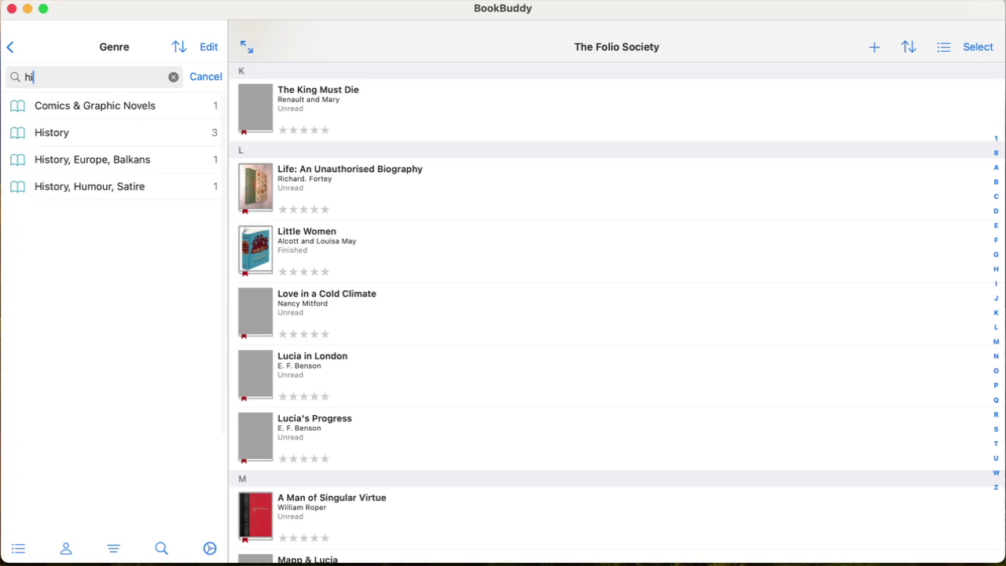
text(su)
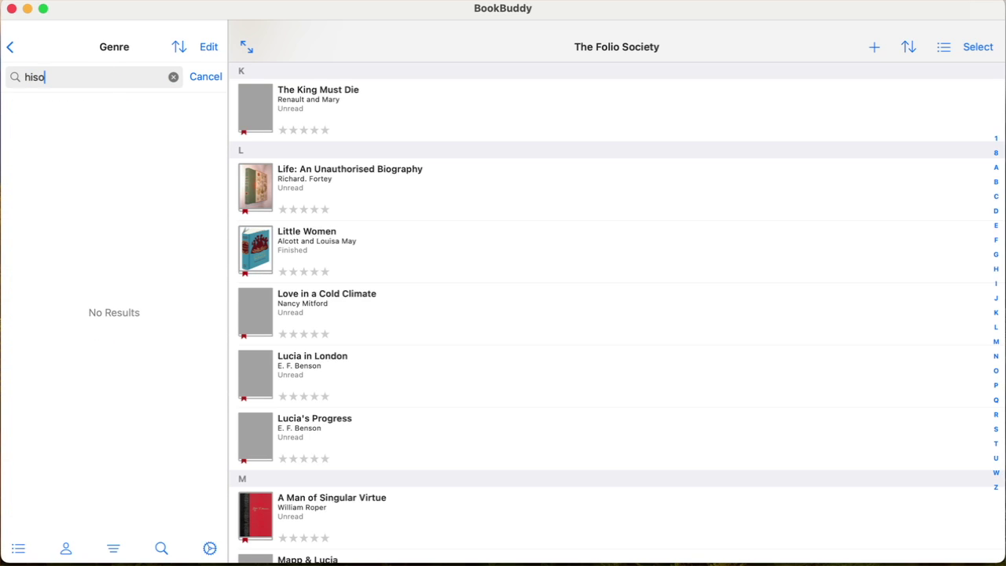
key(BackSpace)
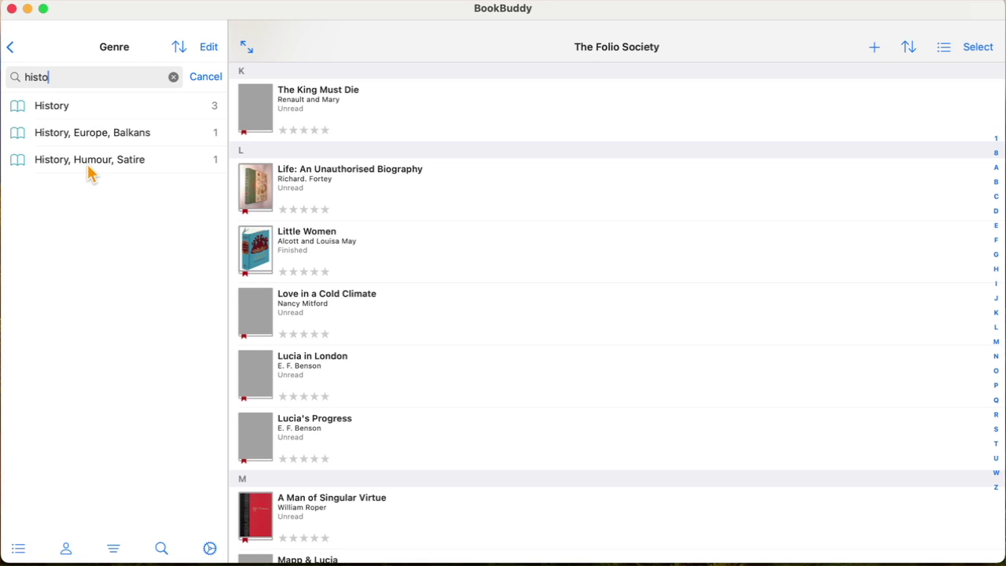
View the books under History, Humour, Satire, then History, Europe, Balkans and History, and return to the My Books list
click(89, 165)
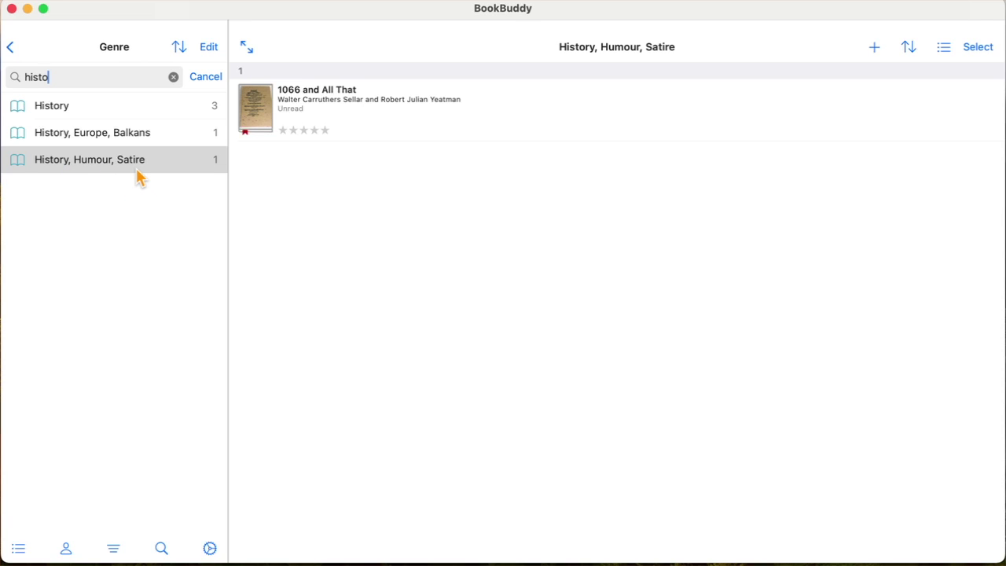
click(86, 137)
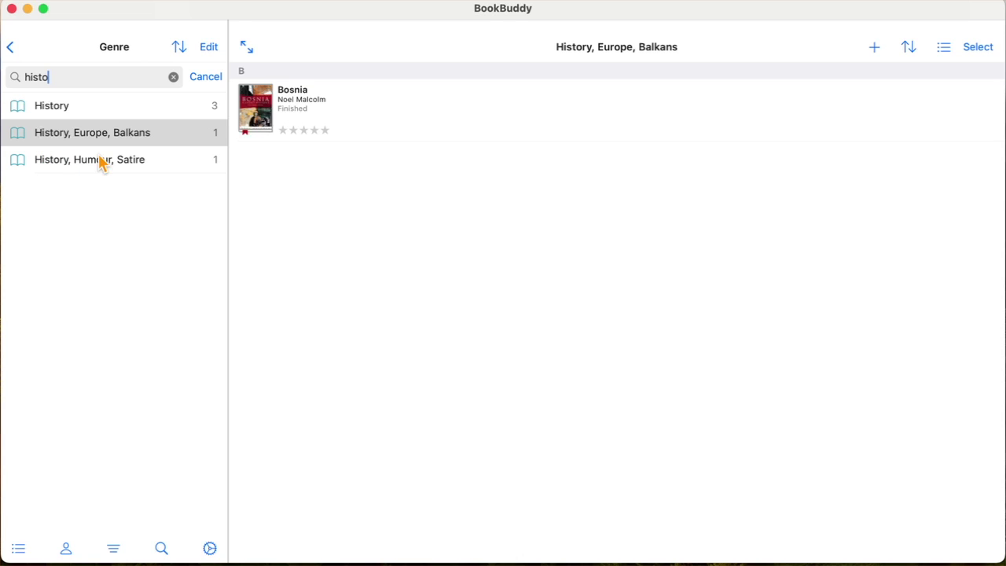
click(92, 112)
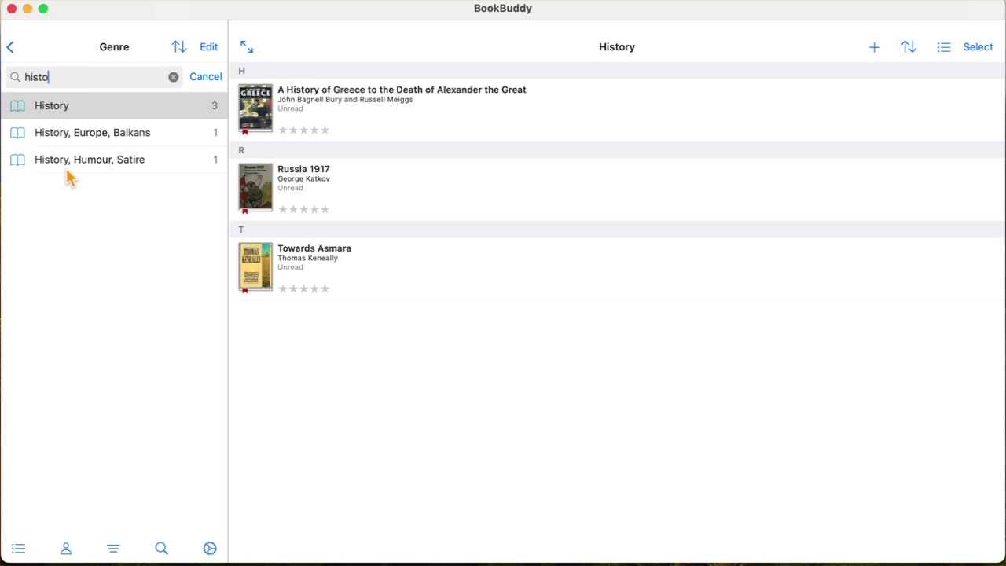
click(9, 49)
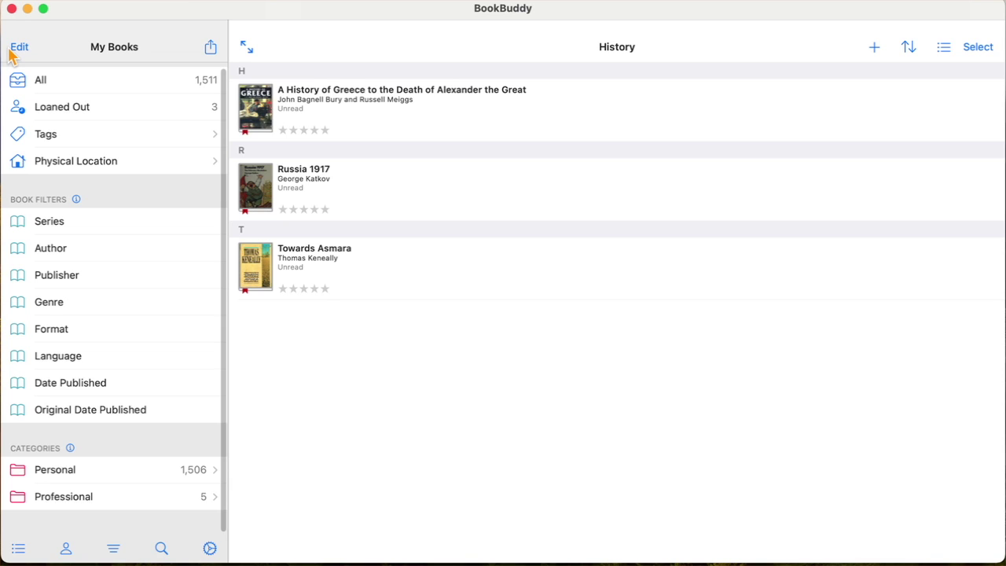
Show all books in the library and jump to the titles starting with K
scroll(133, 369, up, 2)
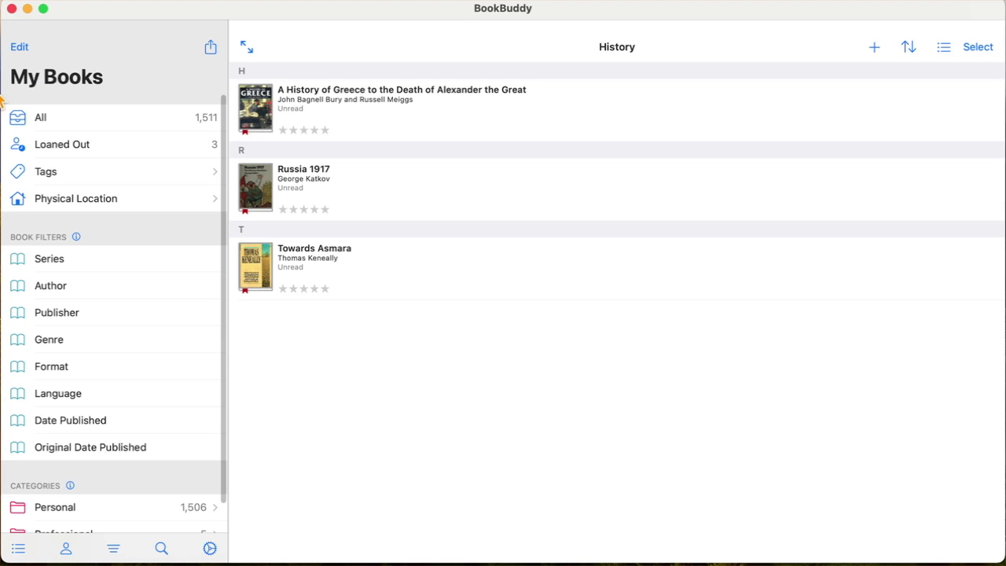
click(84, 119)
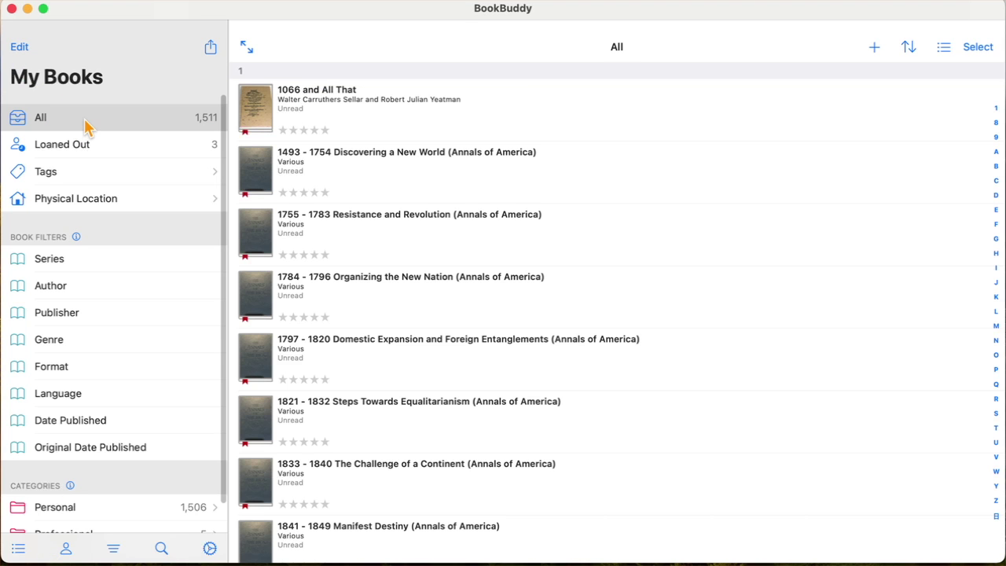
scroll(386, 412, down, 15)
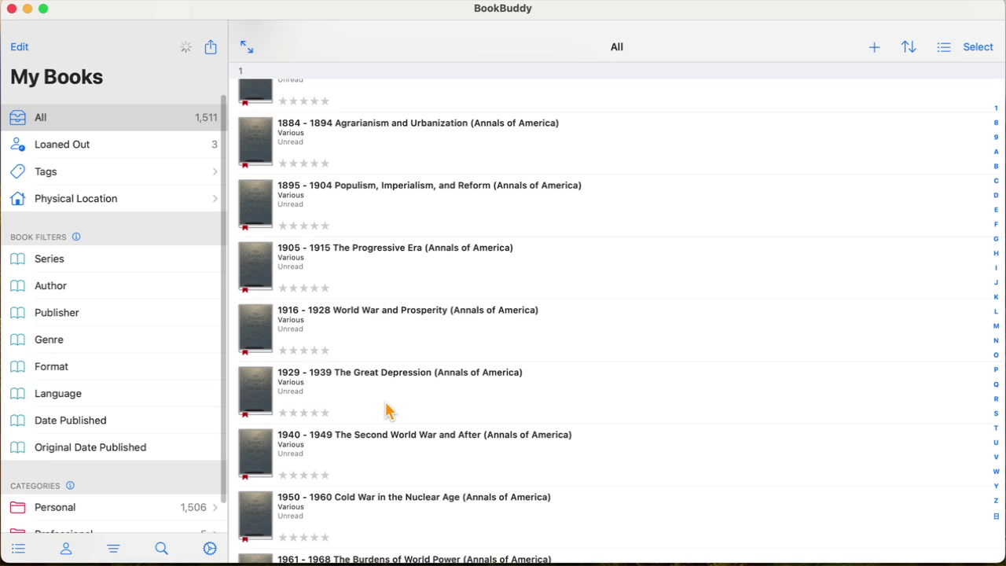
click(995, 303)
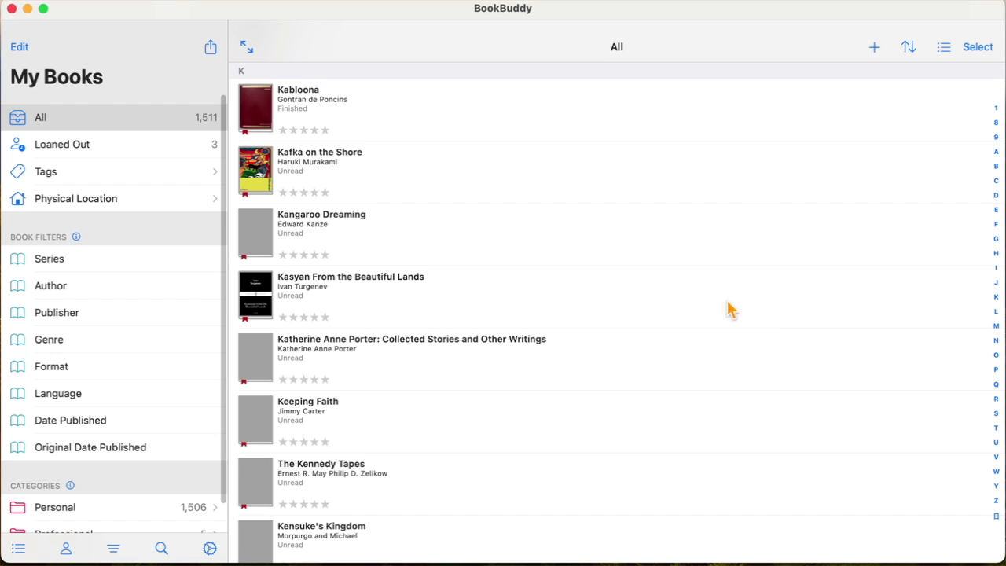
Search the whole library for the keyword "benja"
click(159, 548)
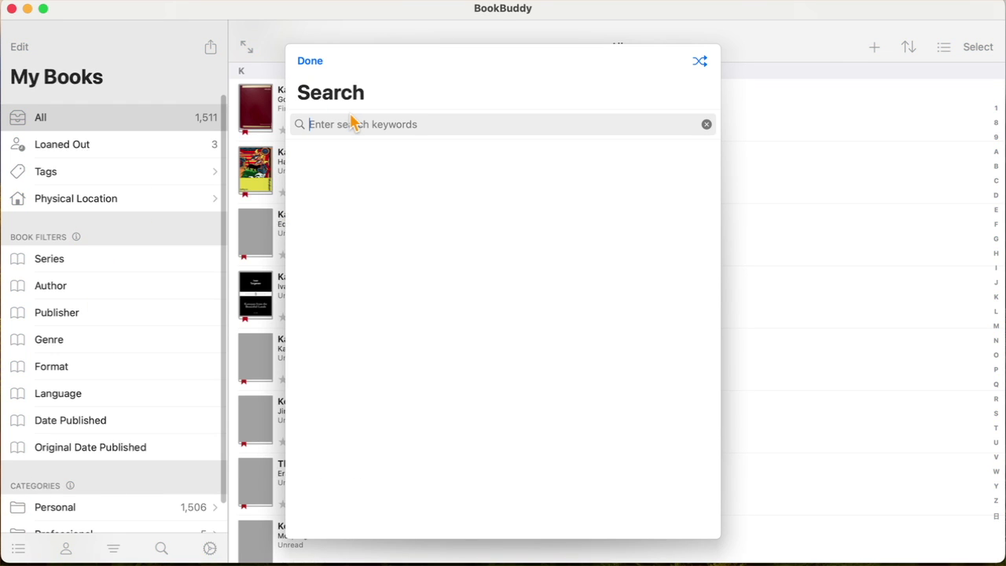
text(benje)
key(BackSpace)
text(a)
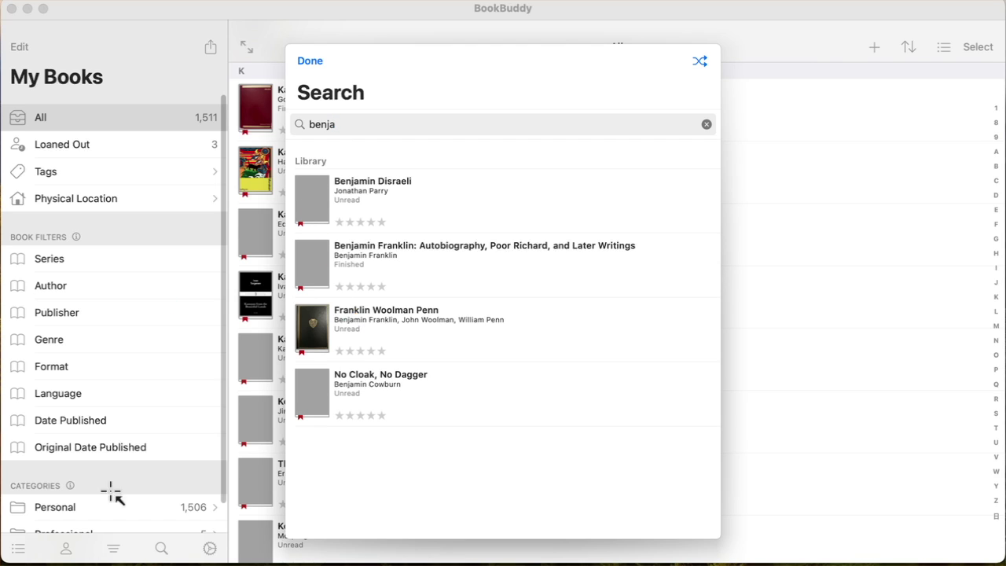
mouse_move(284, 294)
mouse_down()
mouse_move(555, 330)
mouse_move(256, 321)
mouse_move(361, 253)
mouse_move(340, 264)
mouse_up()
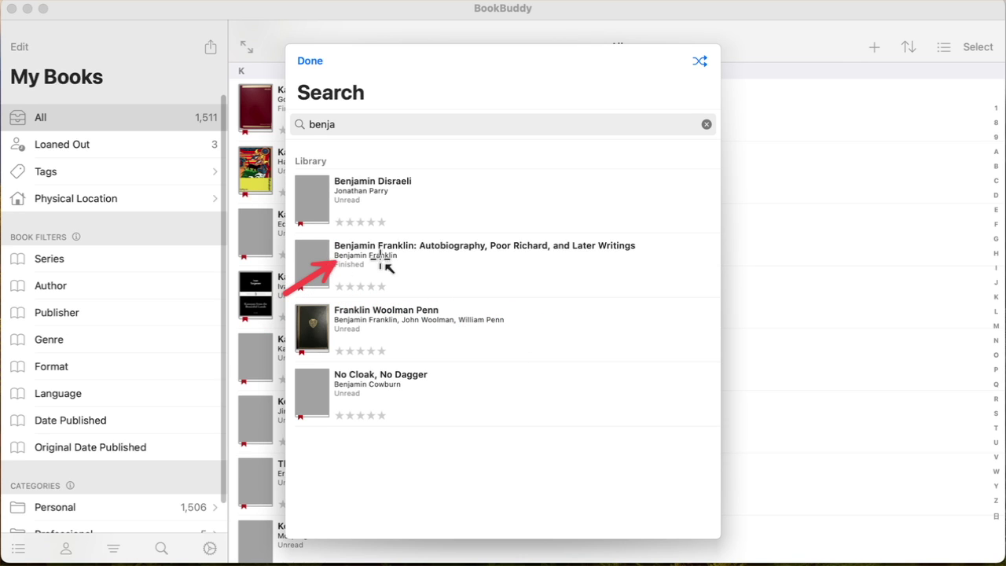
mouse_move(550, 307)
mouse_down()
mouse_move(427, 321)
mouse_move(441, 315)
mouse_up()
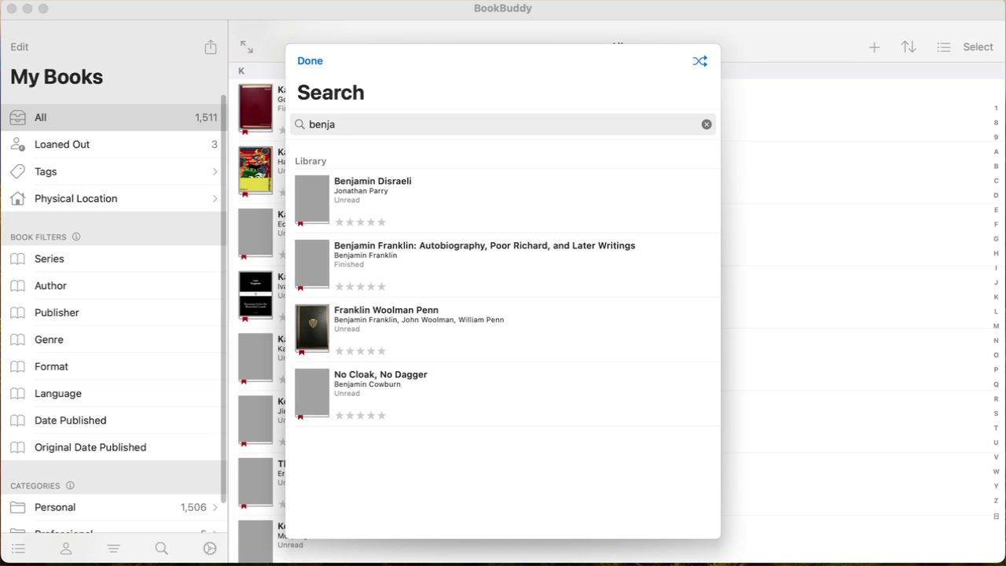
click(455, 320)
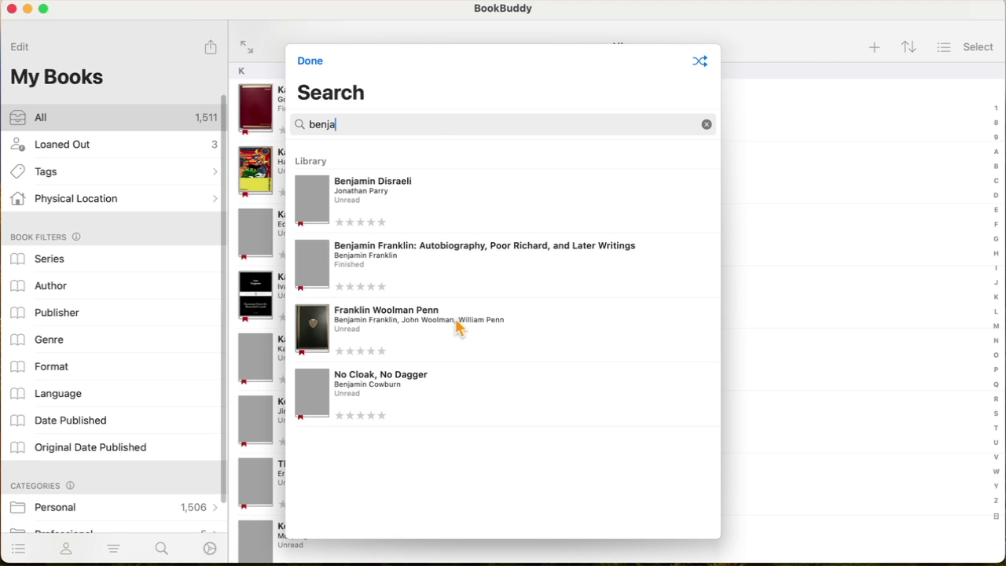
Open the book details of Franklin Woolman Penn, review its fields and contents notes, and return to the search results
click(358, 325)
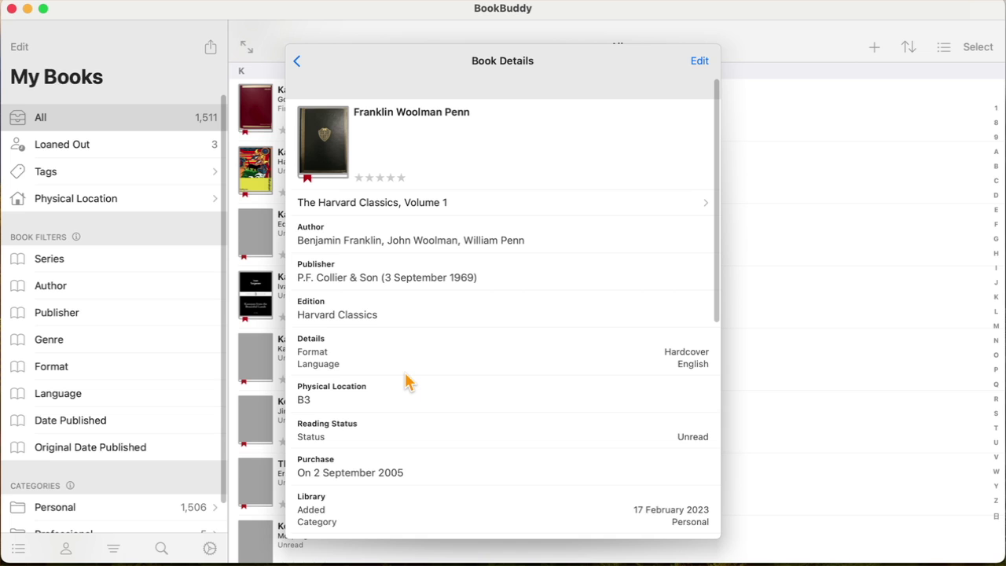
scroll(416, 383, down, 10)
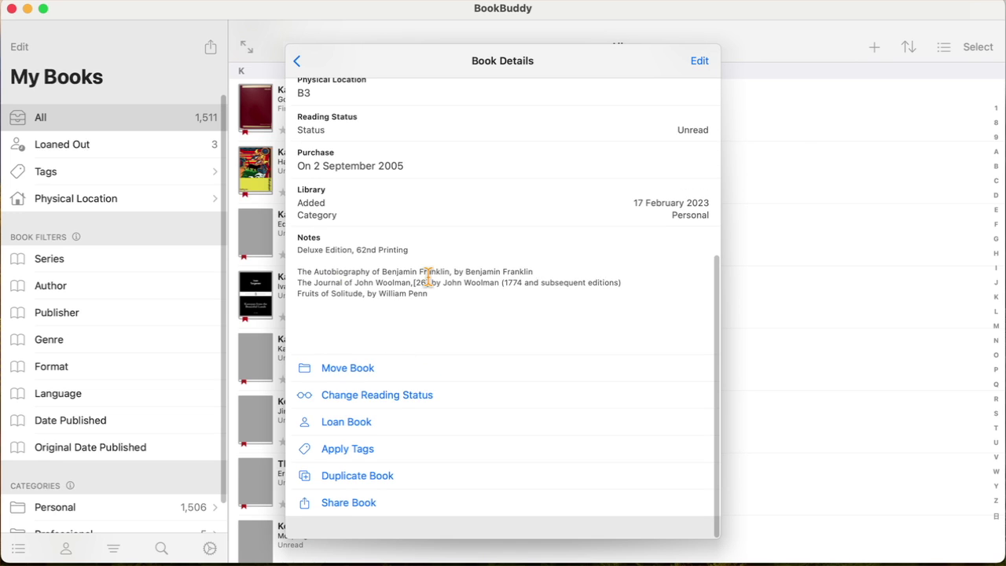
scroll(397, 308, up, 2)
scroll(397, 308, up, 5)
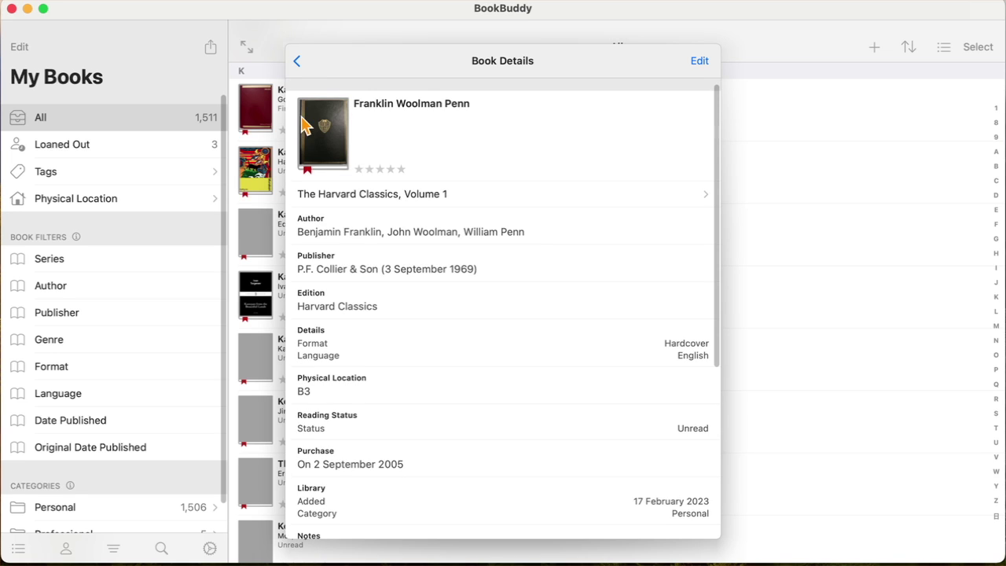
scroll(368, 297, down, 4)
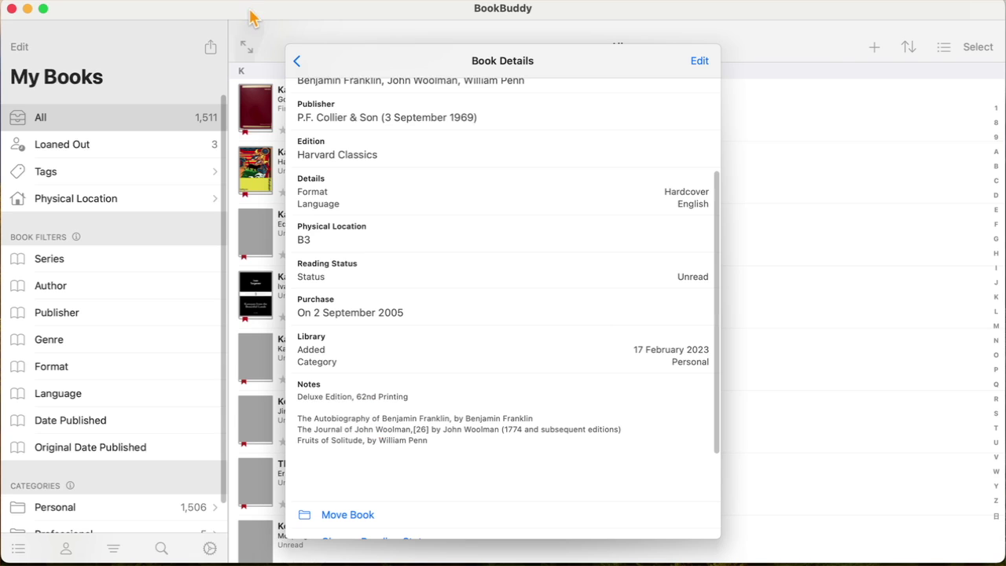
click(297, 63)
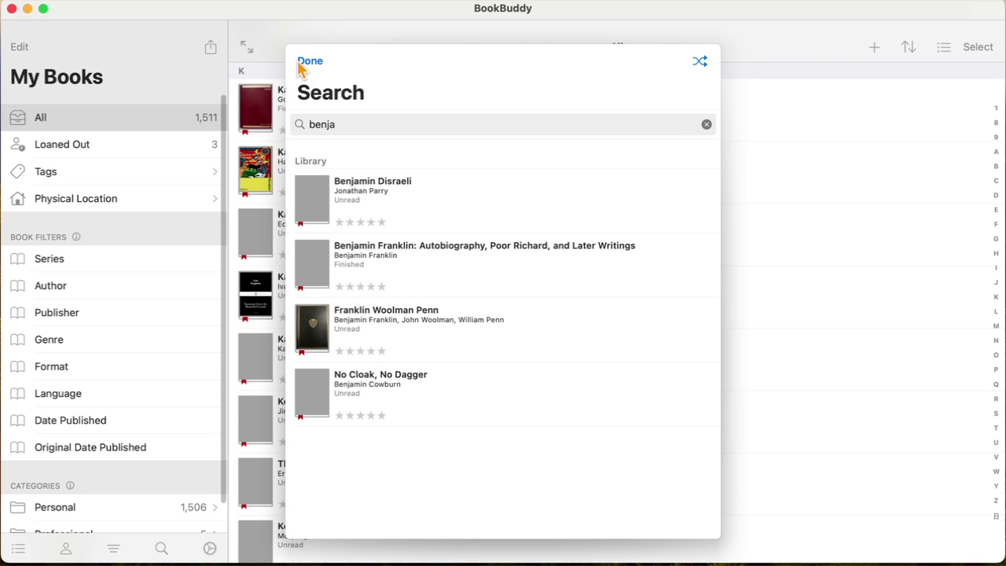
Open the details of Benjamin Franklin: Autobiography, Poor Richard, and Later Writings and examine the essays and letters listed in its notes
click(389, 263)
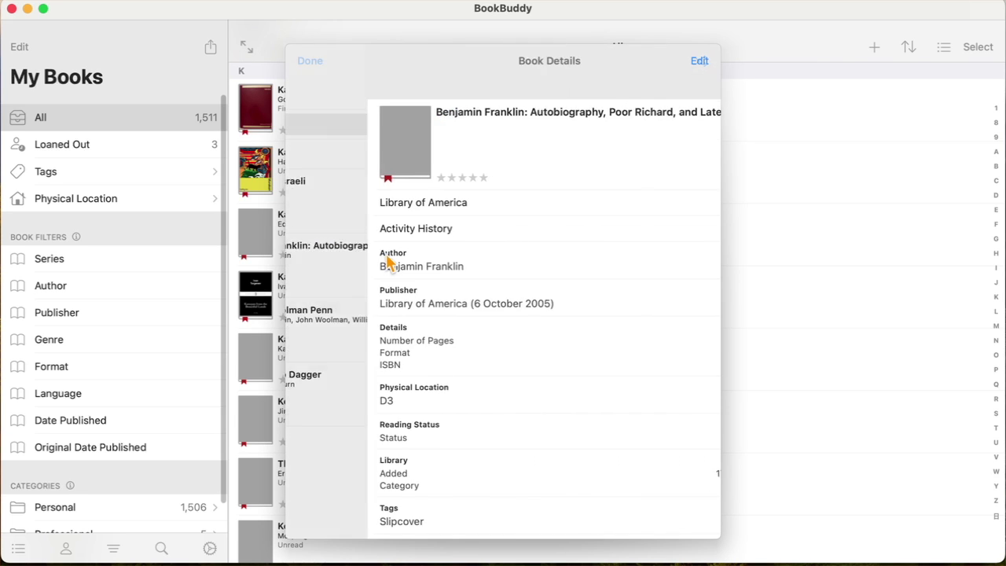
scroll(397, 271, down, 3)
scroll(398, 275, down, 15)
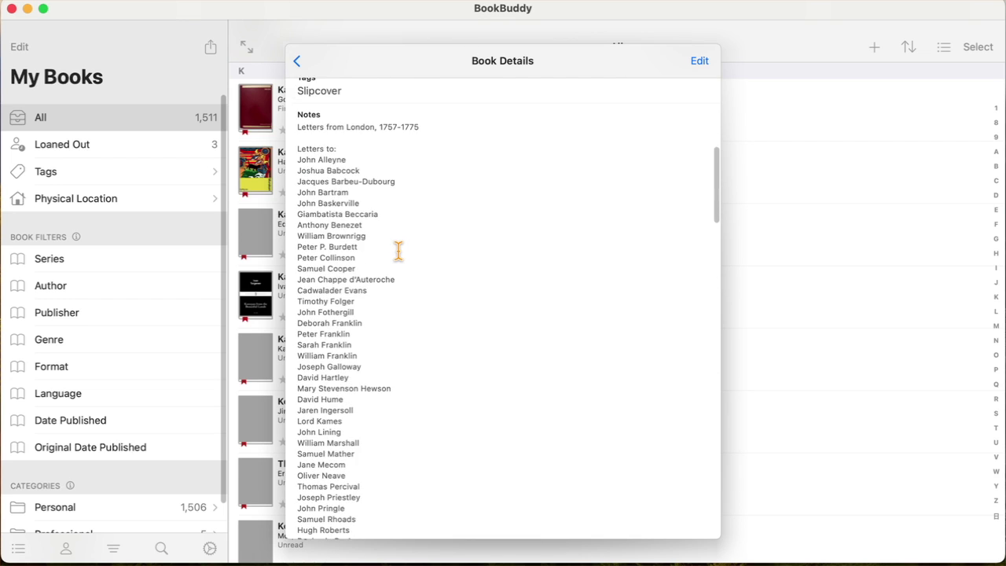
scroll(405, 249, down, 10)
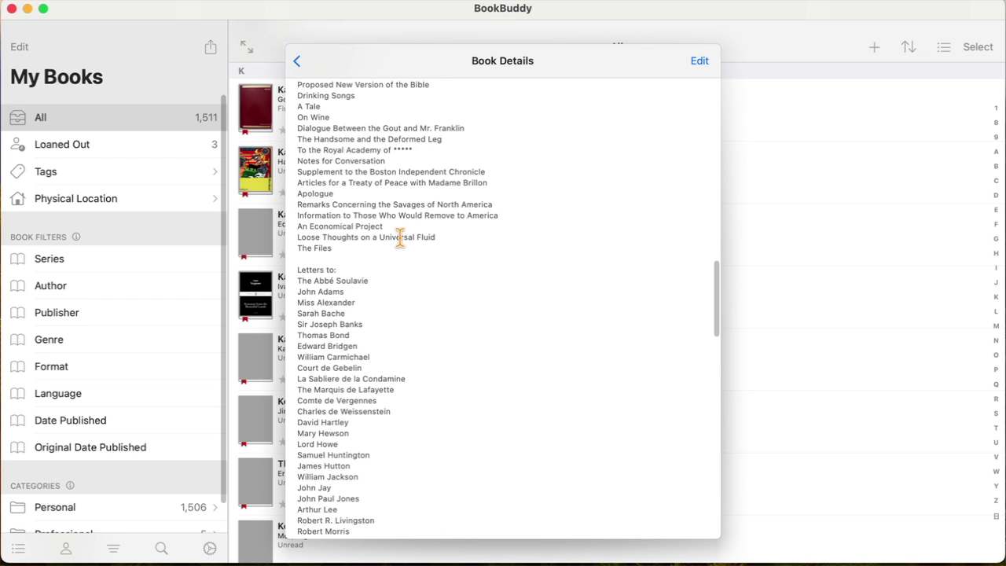
scroll(403, 260, up, 5)
scroll(403, 264, up, 20)
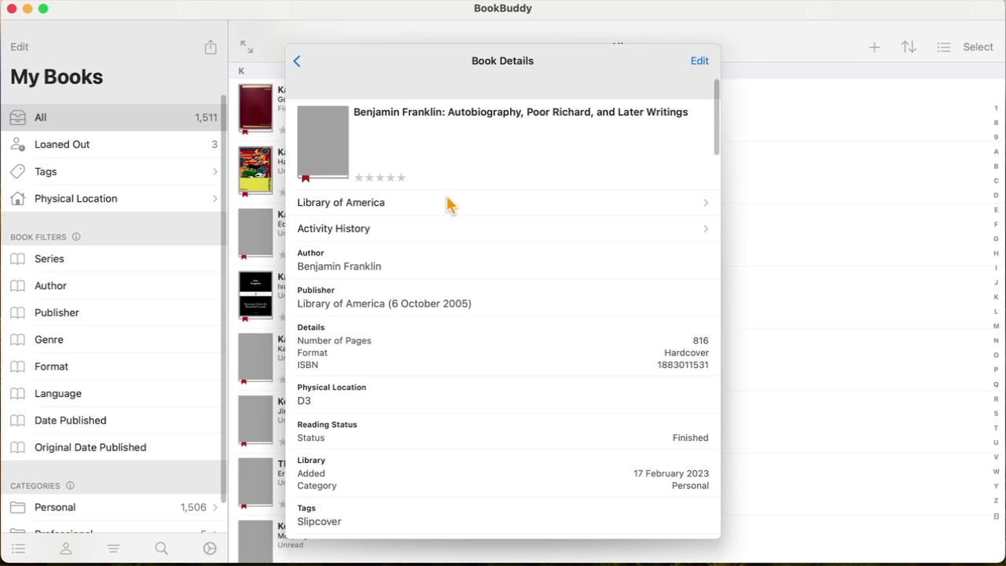
scroll(493, 241, down, 15)
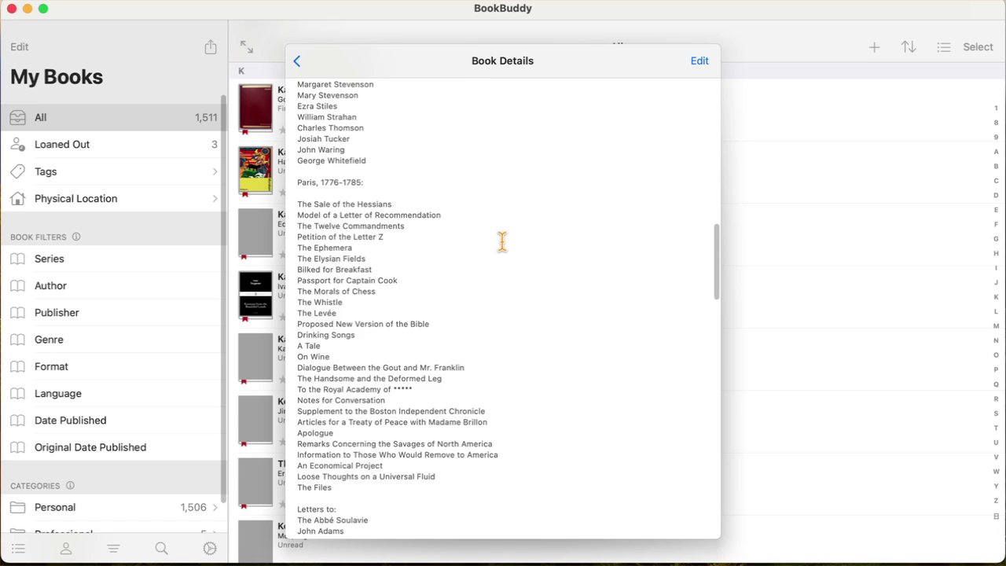
scroll(502, 241, down, 3)
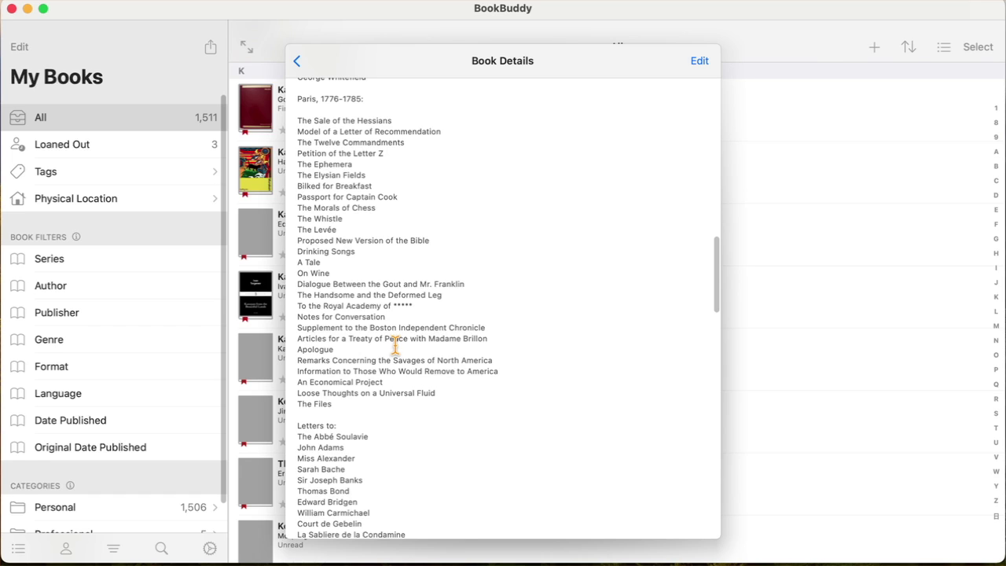
scroll(395, 343, down, 1)
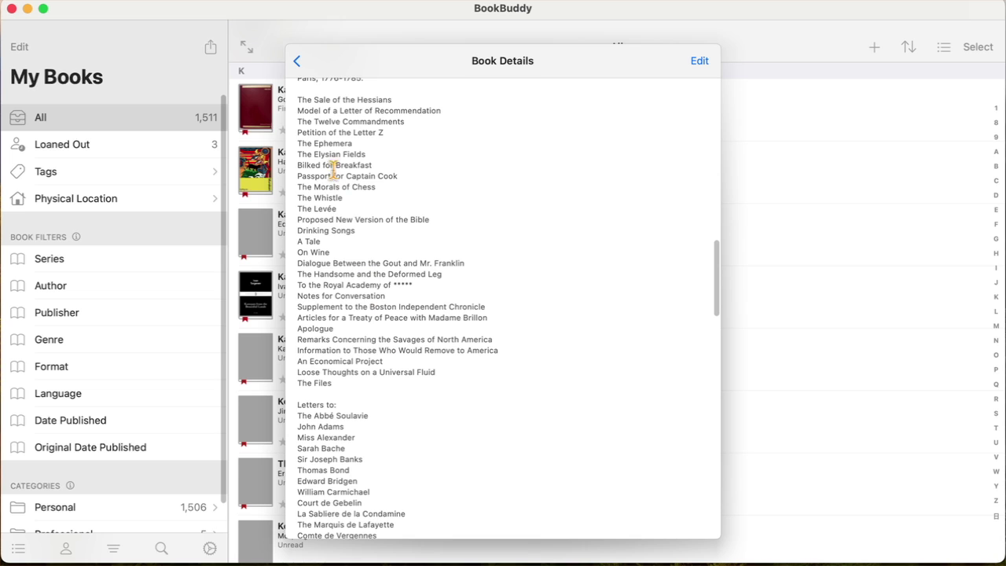
Read the rest of the book's notes down to the Philadelphia, 1785-1790 section and highlight the title "A Petition of the Left Hand"
scroll(347, 261, down, 10)
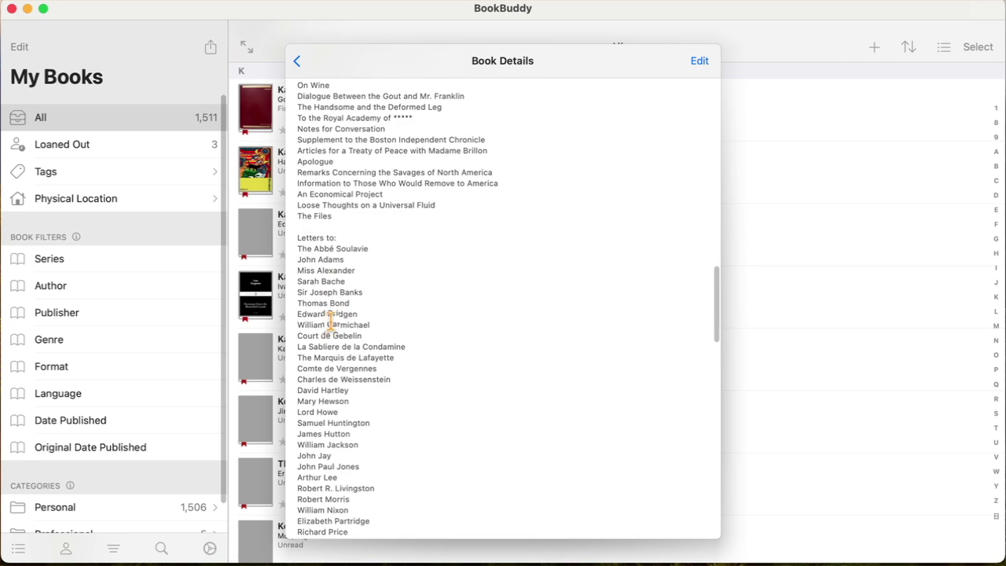
scroll(331, 318, down, 5)
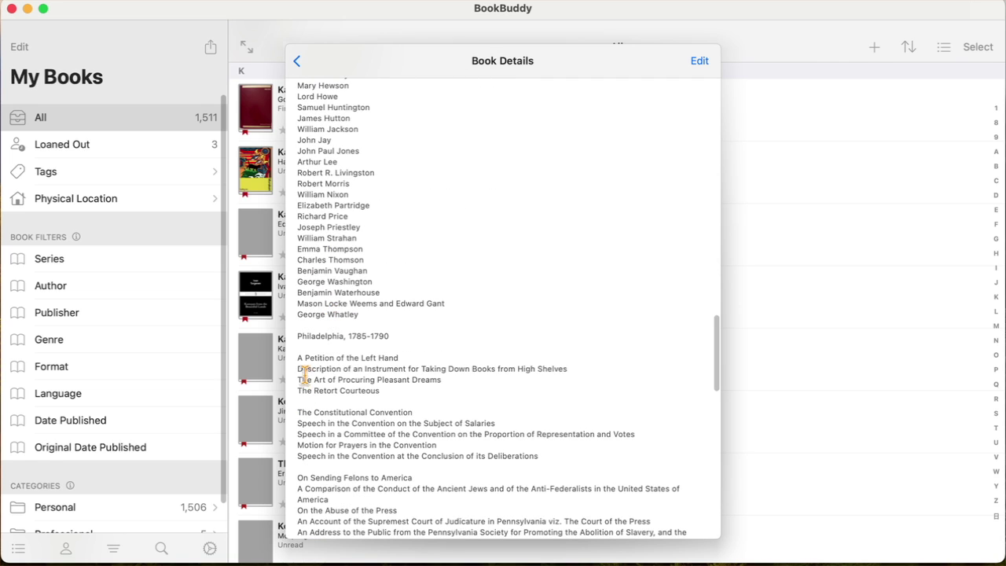
mouse_move(306, 358)
mouse_down()
mouse_move(404, 353)
mouse_move(294, 358)
mouse_up()
click(400, 352)
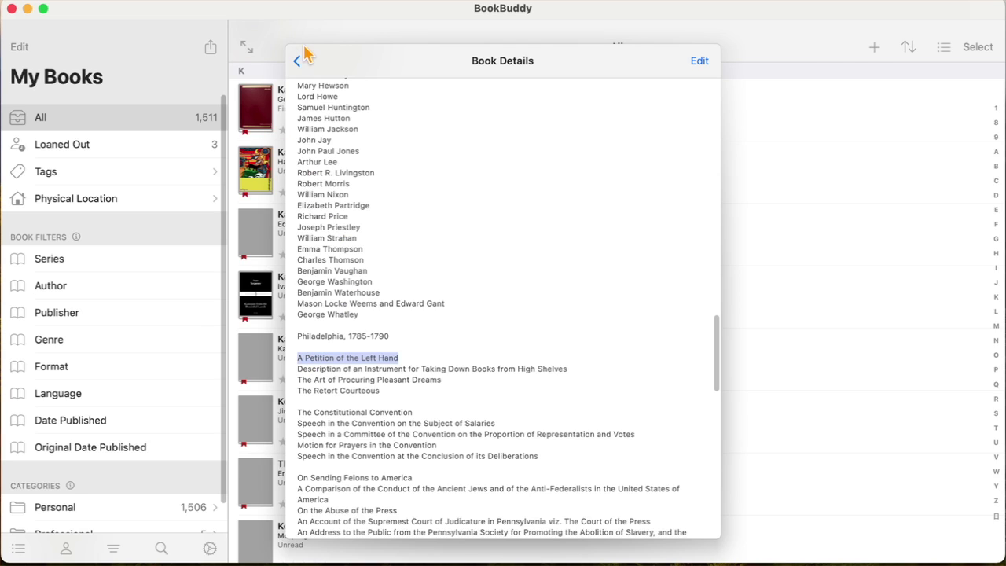
click(382, 271)
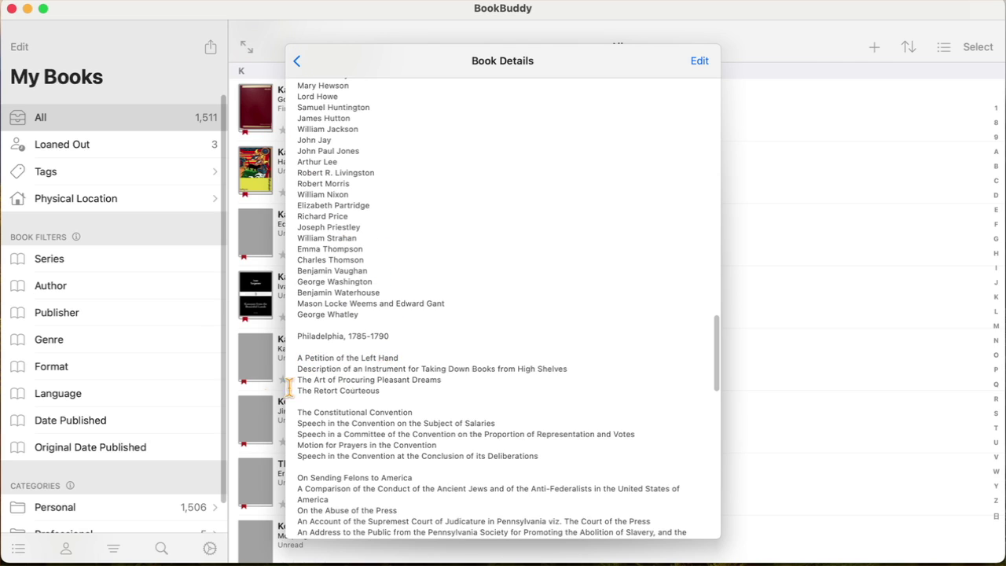
Leave the Benjamin Franklin book details and close the search to return to the full book list
scroll(421, 306, up, 3)
scroll(432, 295, up, 15)
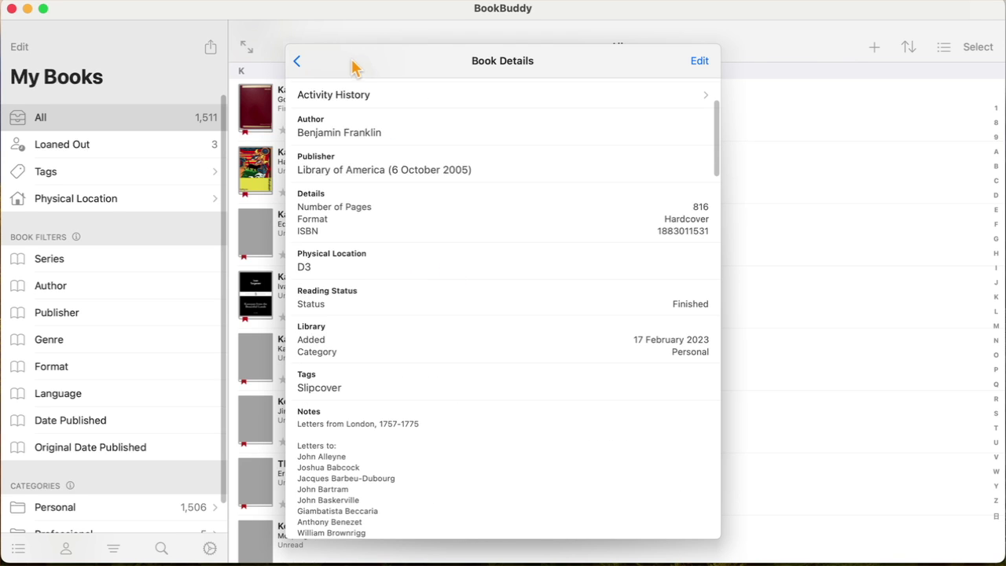
click(300, 65)
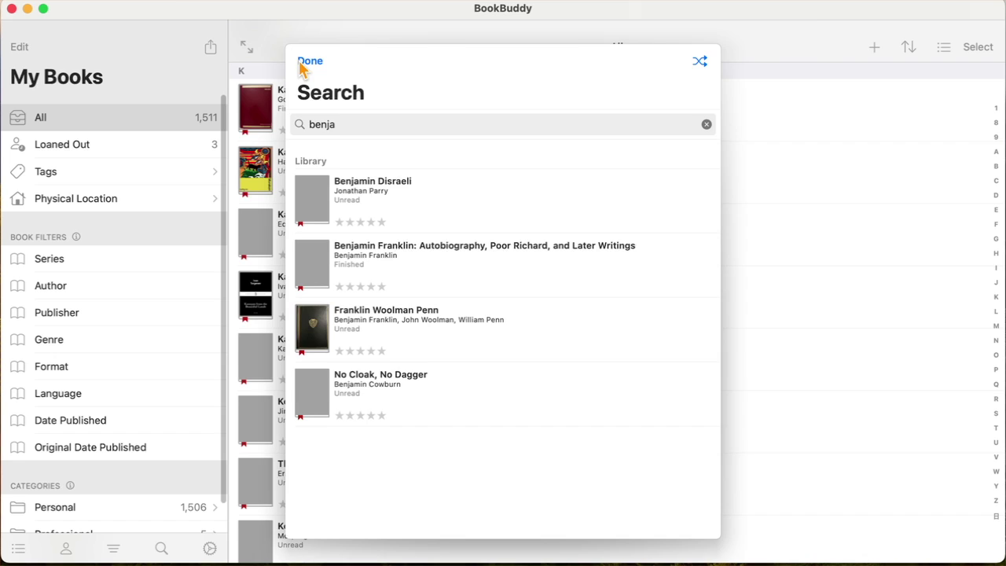
click(307, 65)
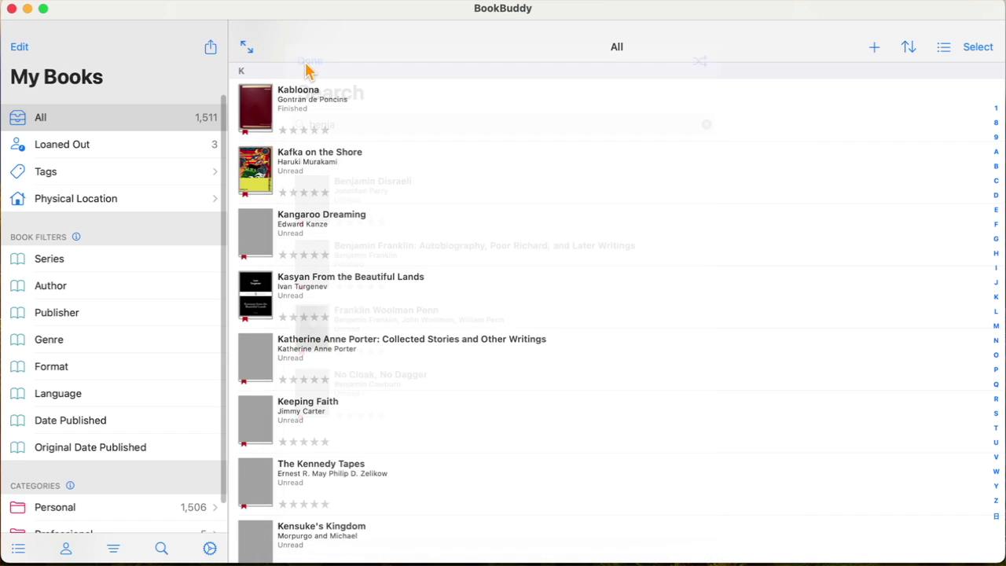
Search the whole library for the keyword "petition" and close the search
click(161, 547)
text(petition)
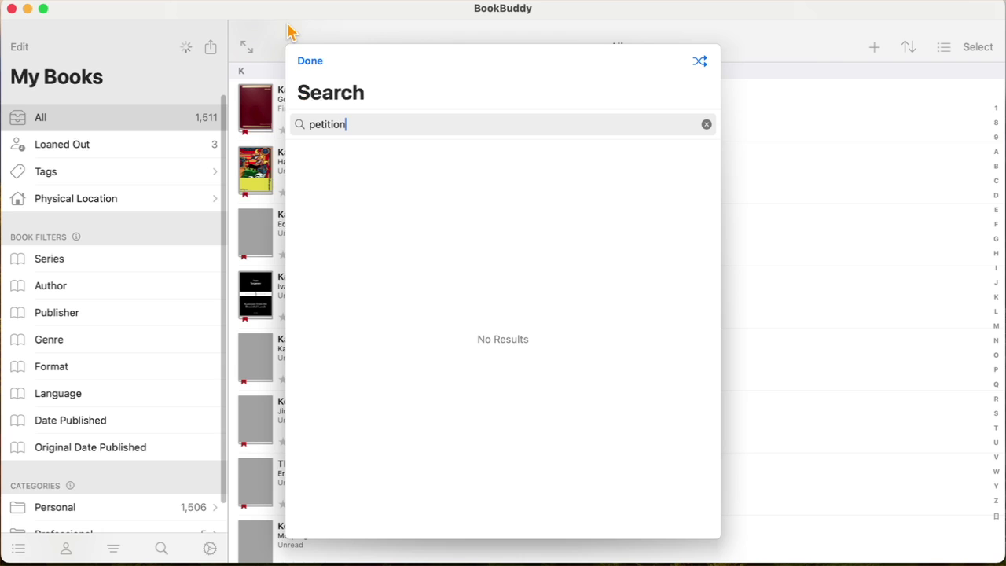
click(310, 68)
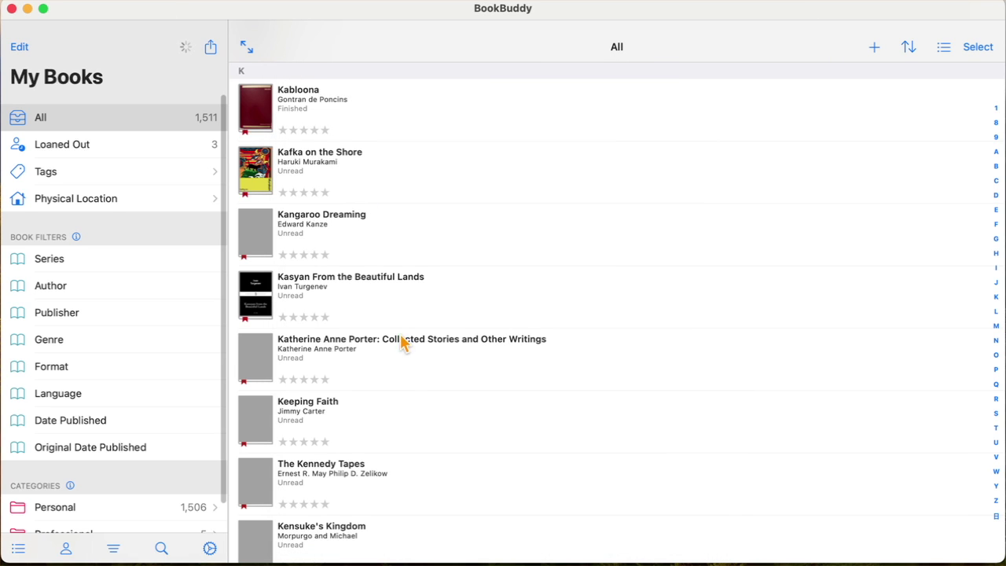
Search the whole library for the keyword "frankli"
click(161, 548)
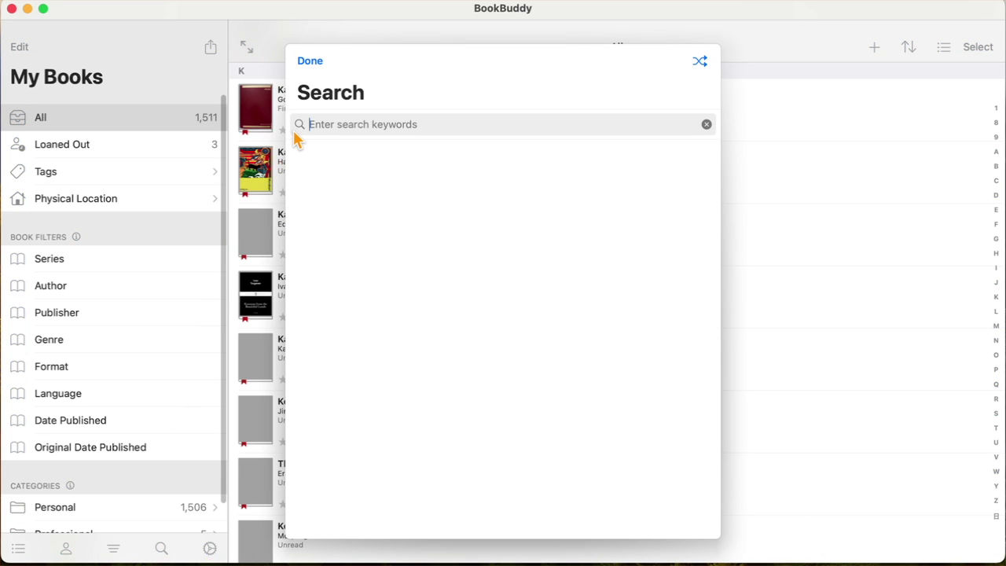
text(frna)
text(k)
text(li)
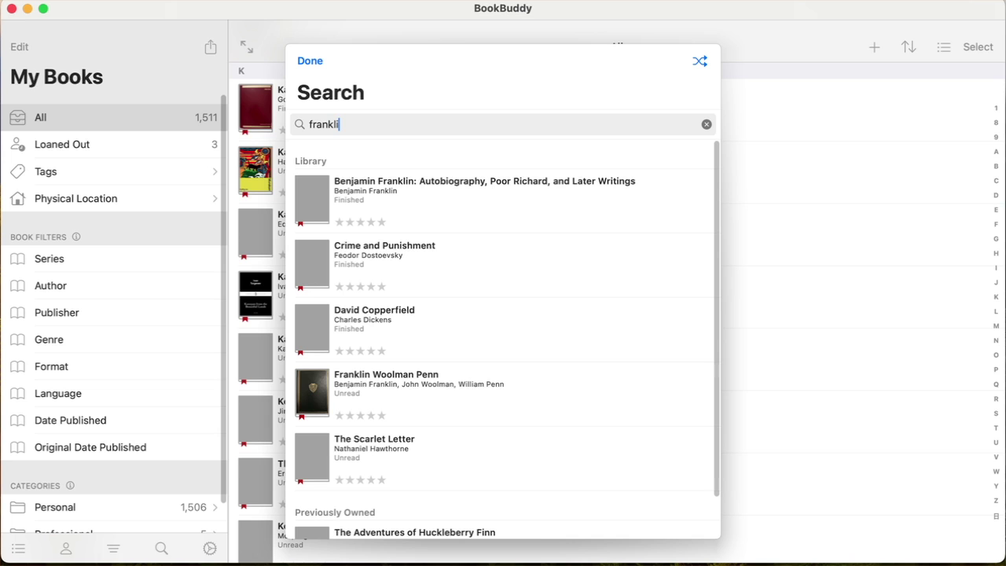
Open the details of Benjamin Franklin: Autobiography, Poor Richard, and Later Writings and skim its notes for the listed essays and letters
click(403, 204)
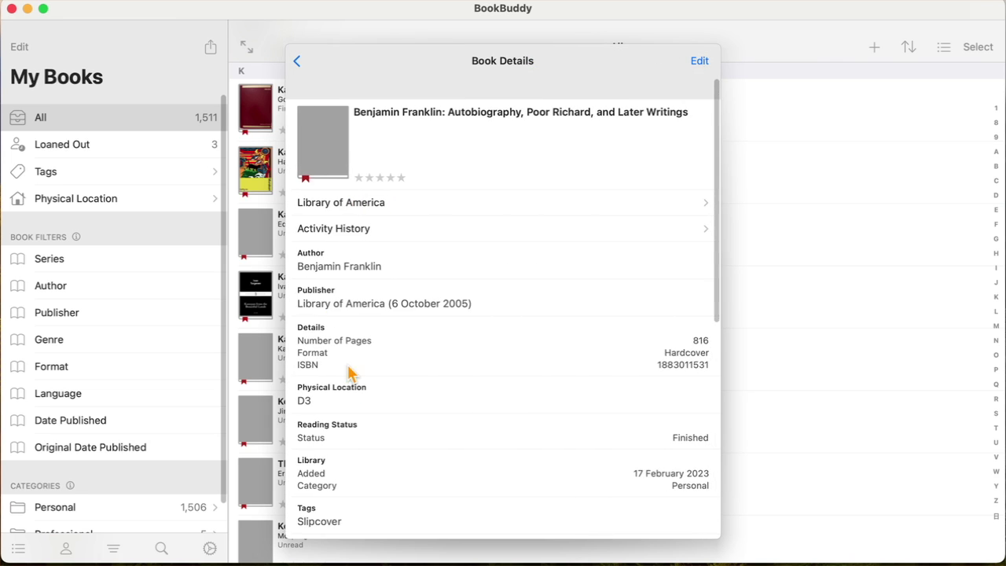
scroll(353, 369, down, 5)
scroll(348, 356, down, 15)
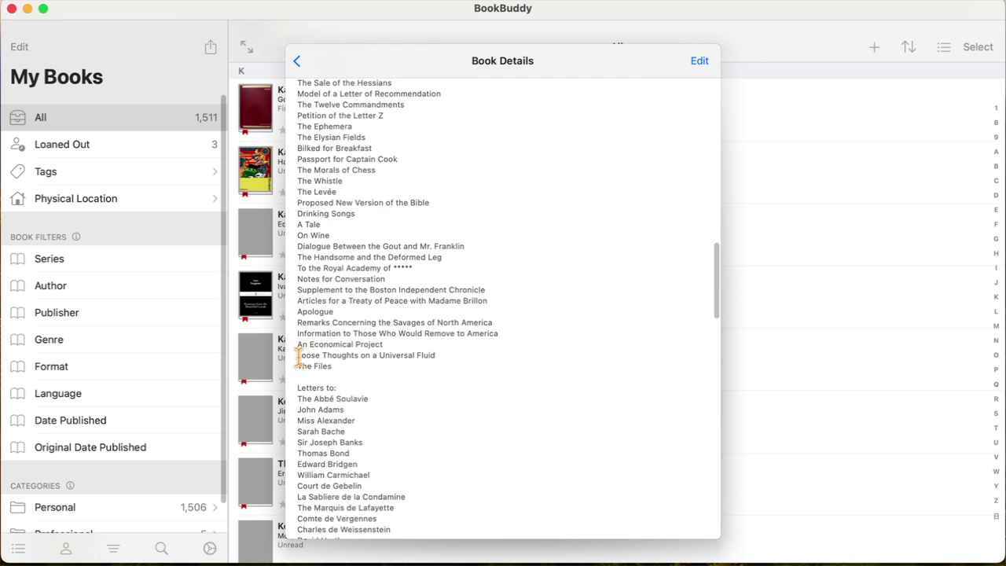
scroll(299, 358, down, 5)
scroll(345, 342, up, 15)
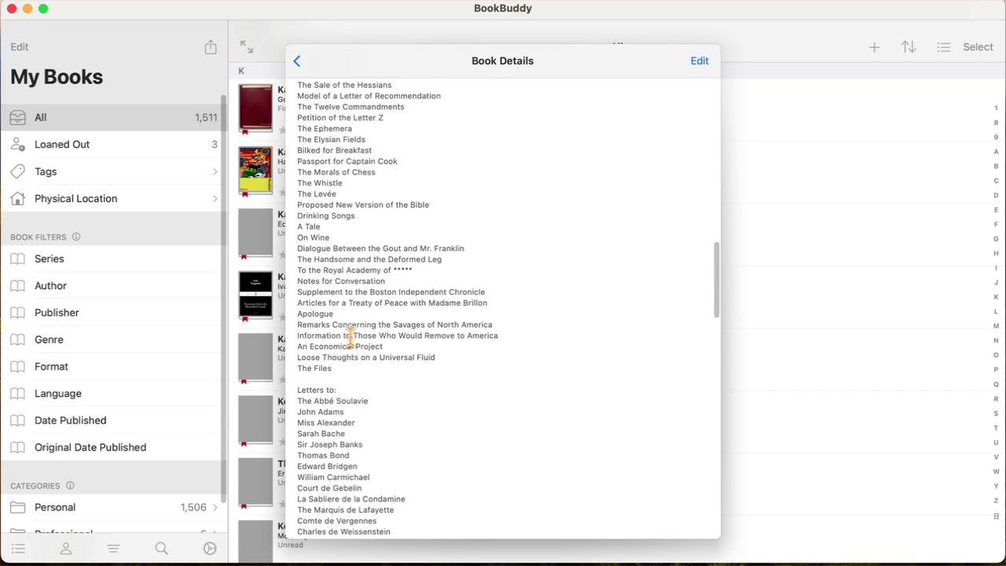
scroll(355, 346, up, 20)
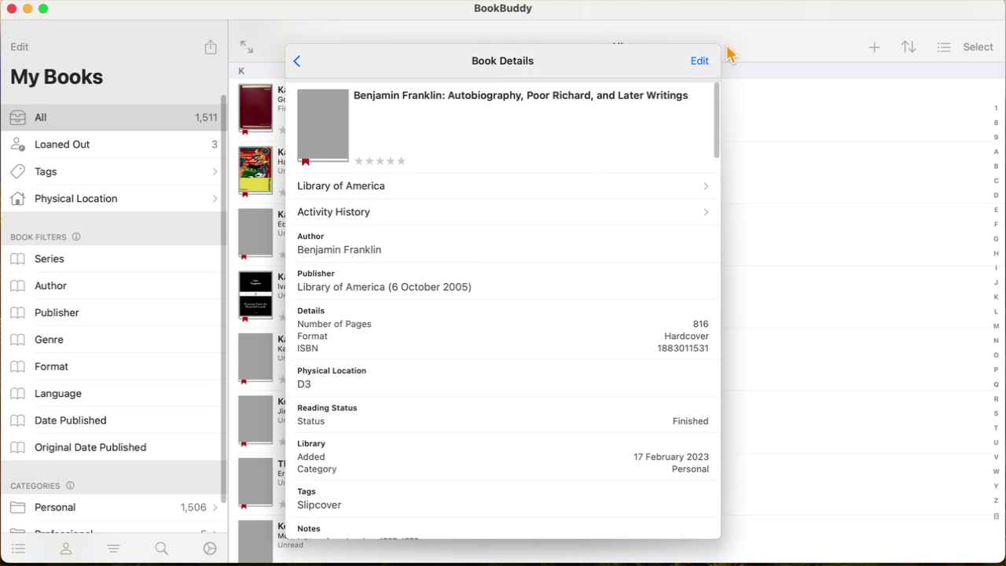
Open the book's record for editing, review its fields, then cancel without changes and close the search
click(699, 61)
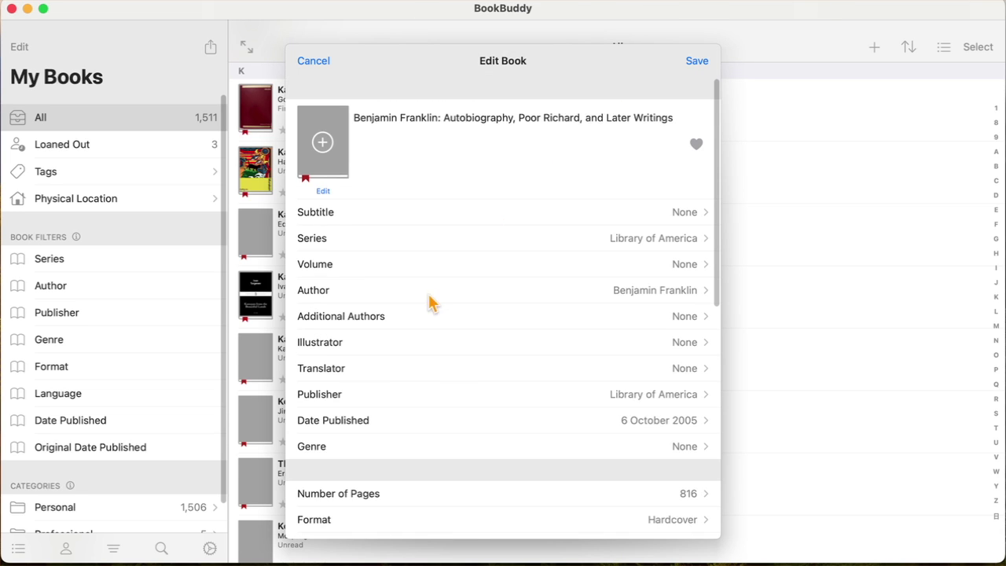
scroll(431, 296, down, 10)
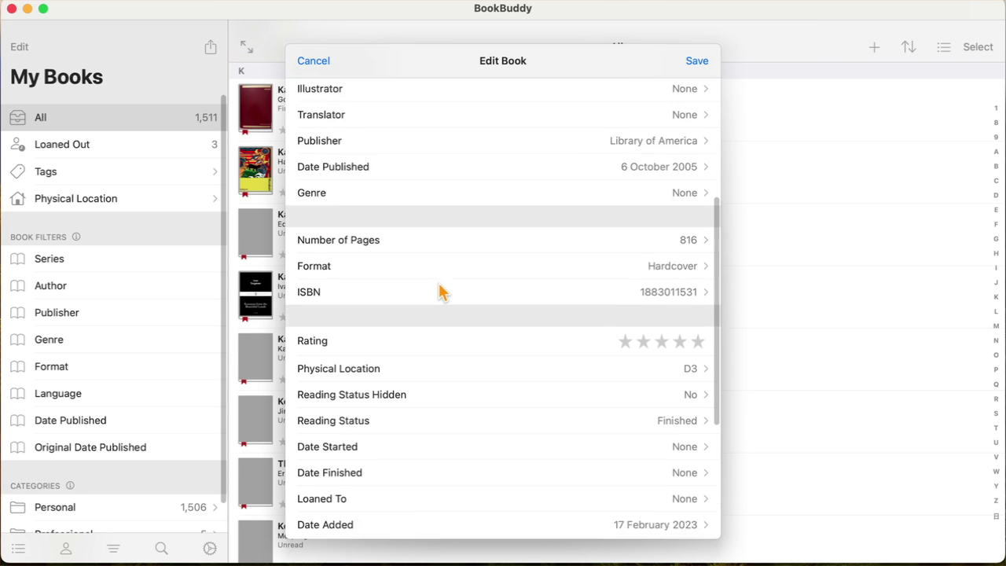
click(313, 61)
click(299, 61)
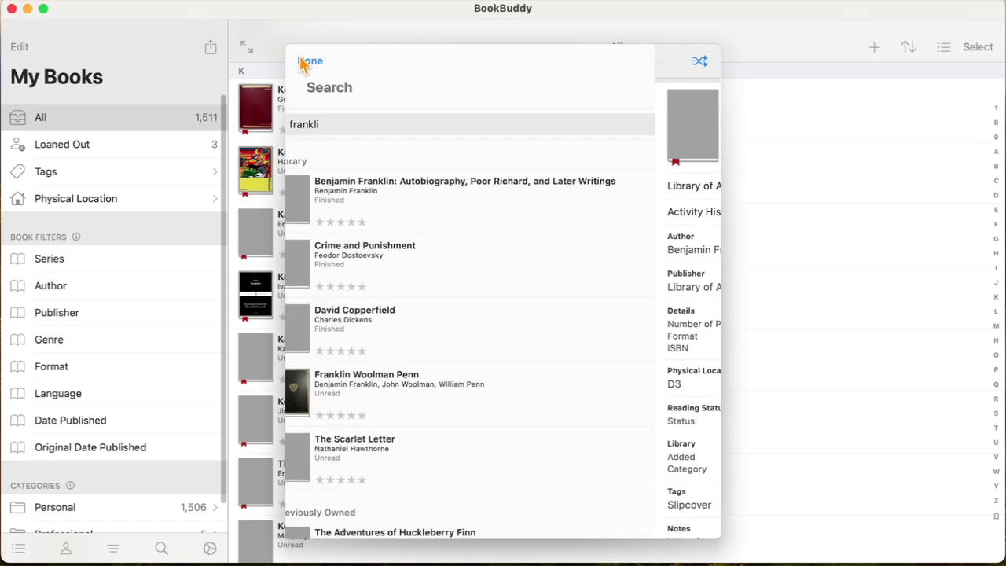
click(299, 61)
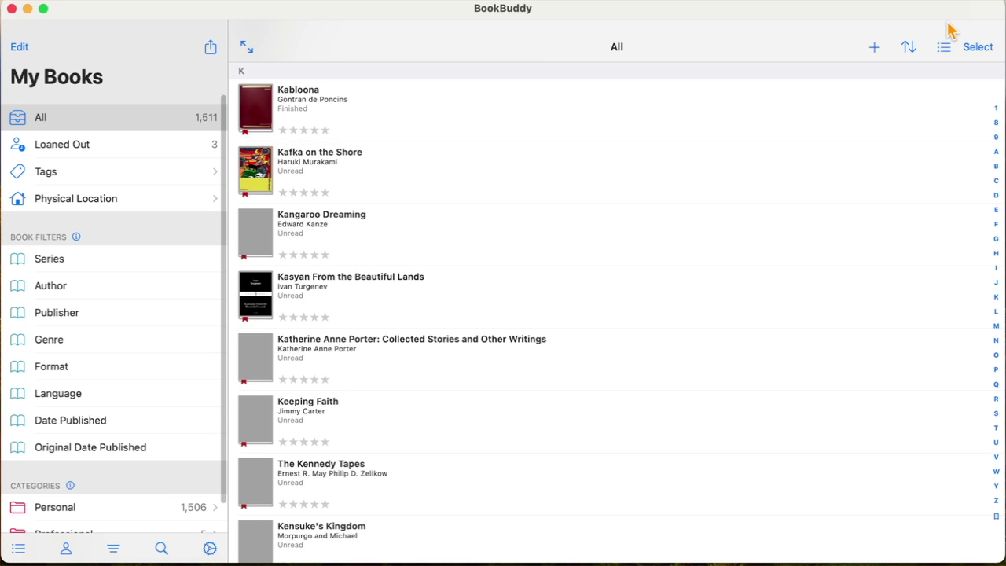
Display the library as Small Covers and browse the covers from the K titles to the M titles
click(943, 47)
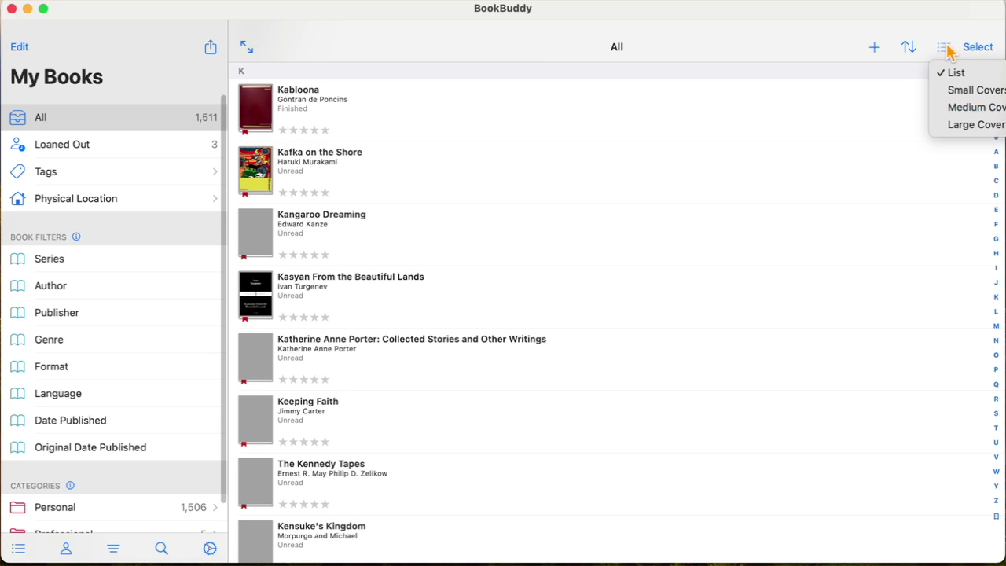
click(953, 92)
scroll(391, 349, down, 20)
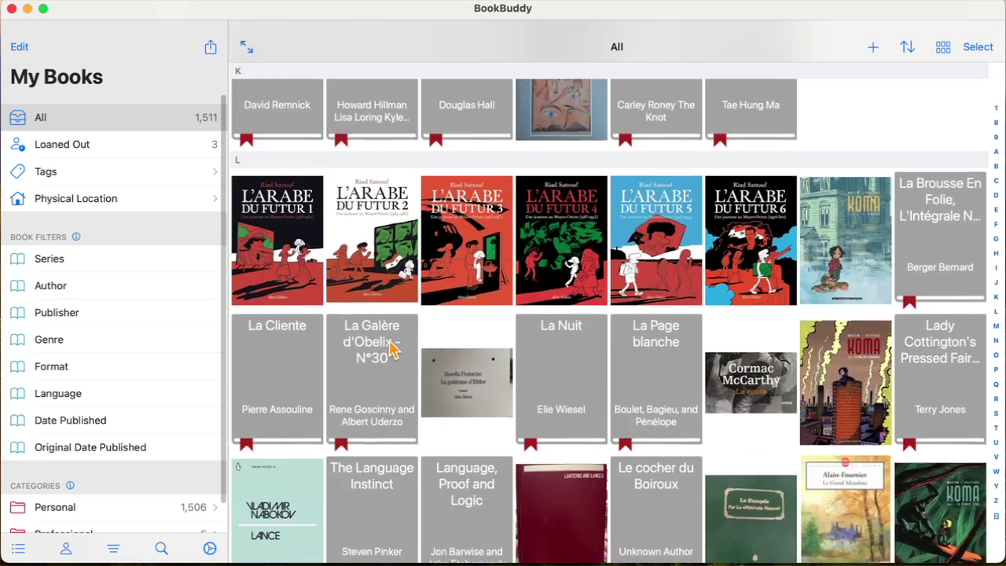
scroll(391, 349, down, 15)
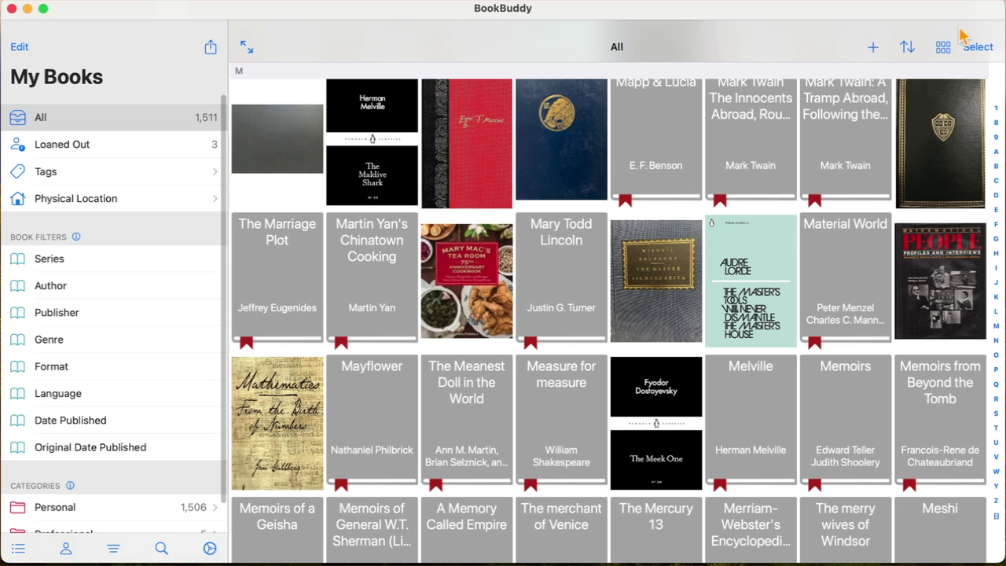
Switch the library display back to List and browse the titles starting with M
click(943, 47)
click(945, 70)
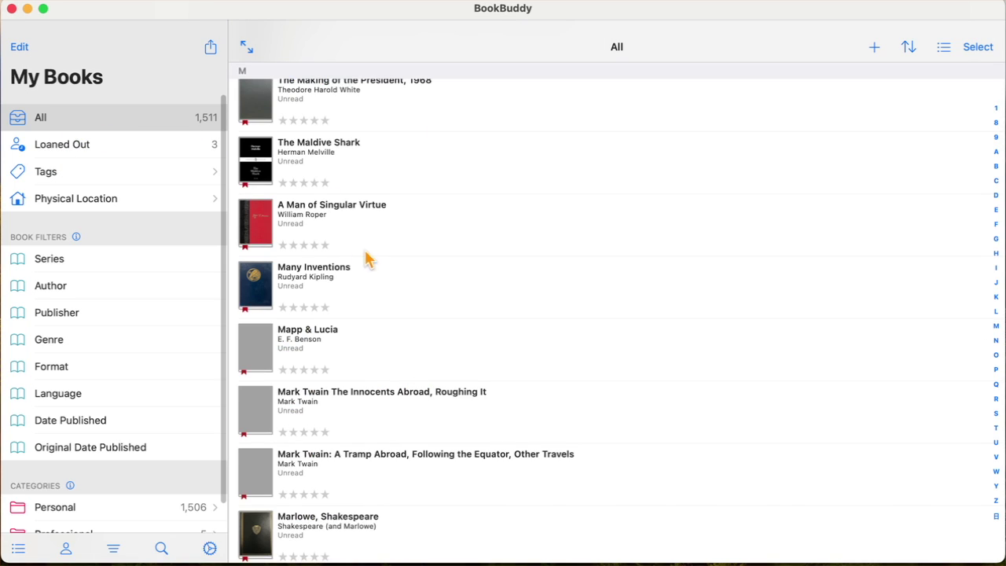
scroll(370, 261, down, 3)
scroll(366, 225, up, 3)
scroll(378, 209, down, 10)
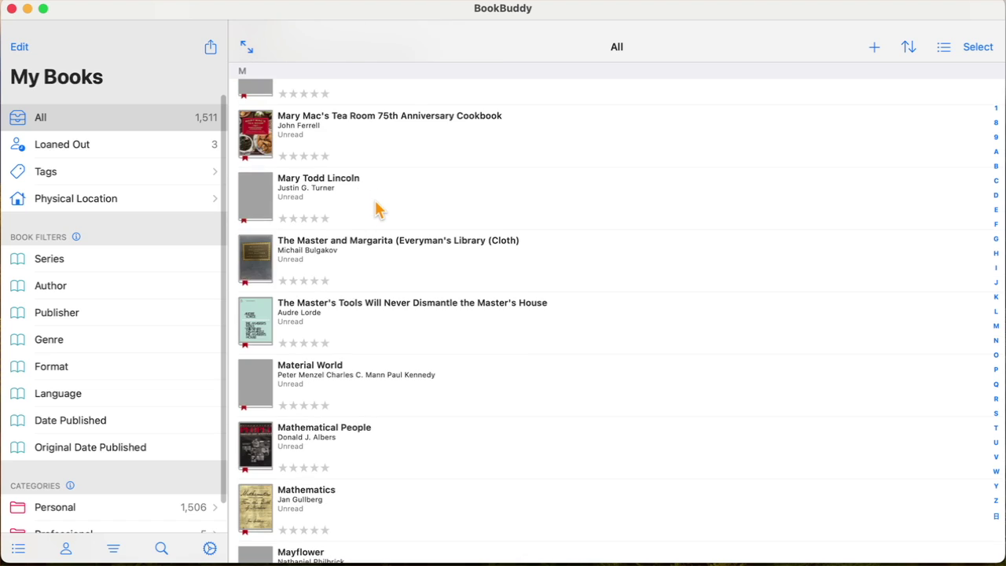
scroll(377, 209, down, 4)
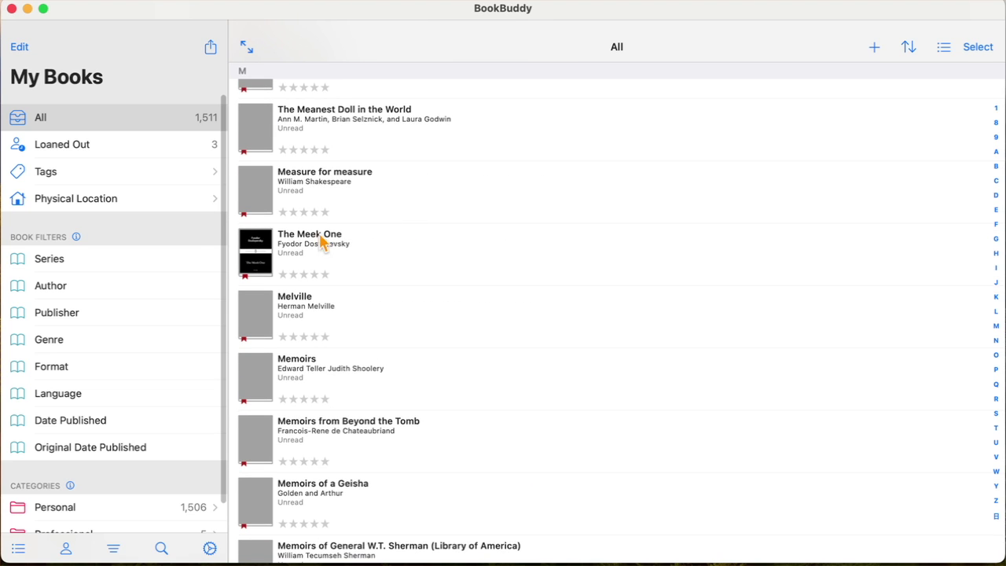